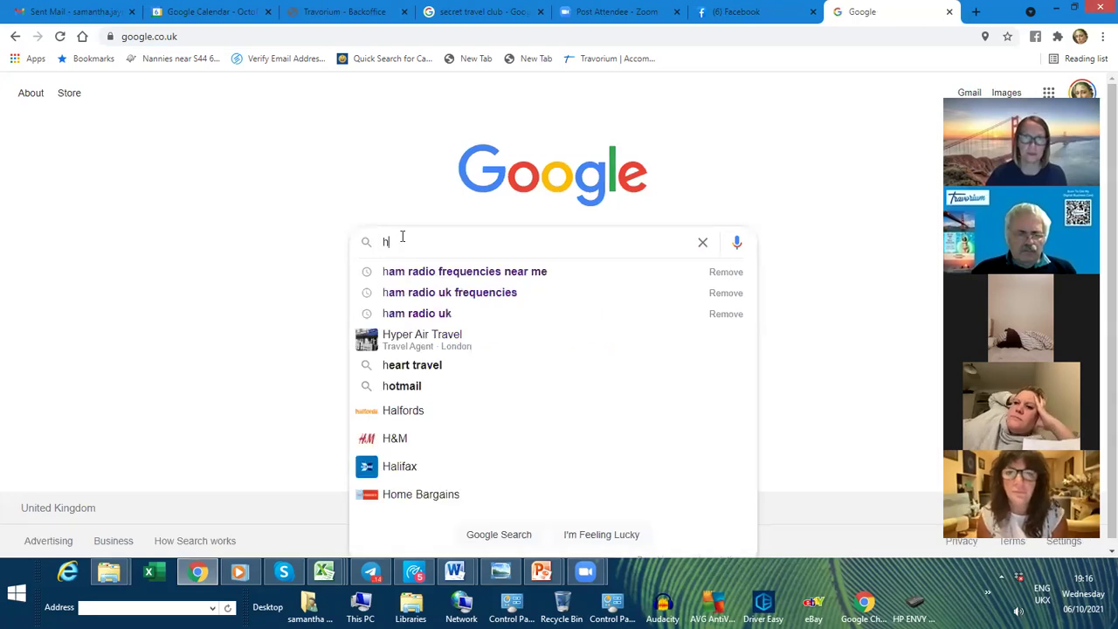
Step: Search Google for images of "holiday" and copy the picture with HOLIDAY written in the sand
type("iday")
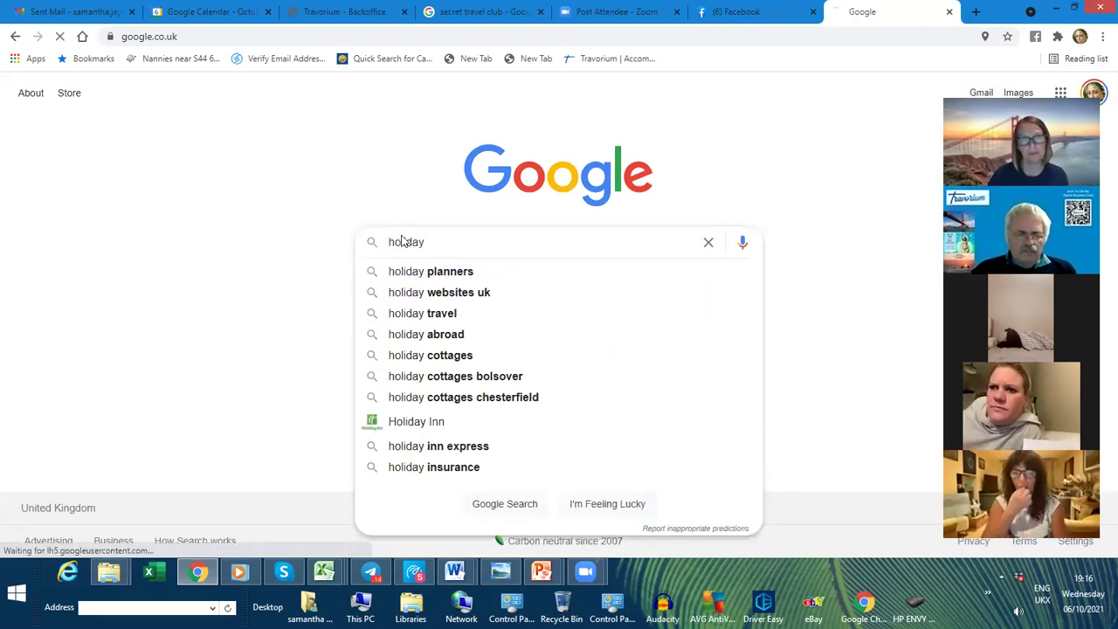
key("Return")
left_click(245, 153)
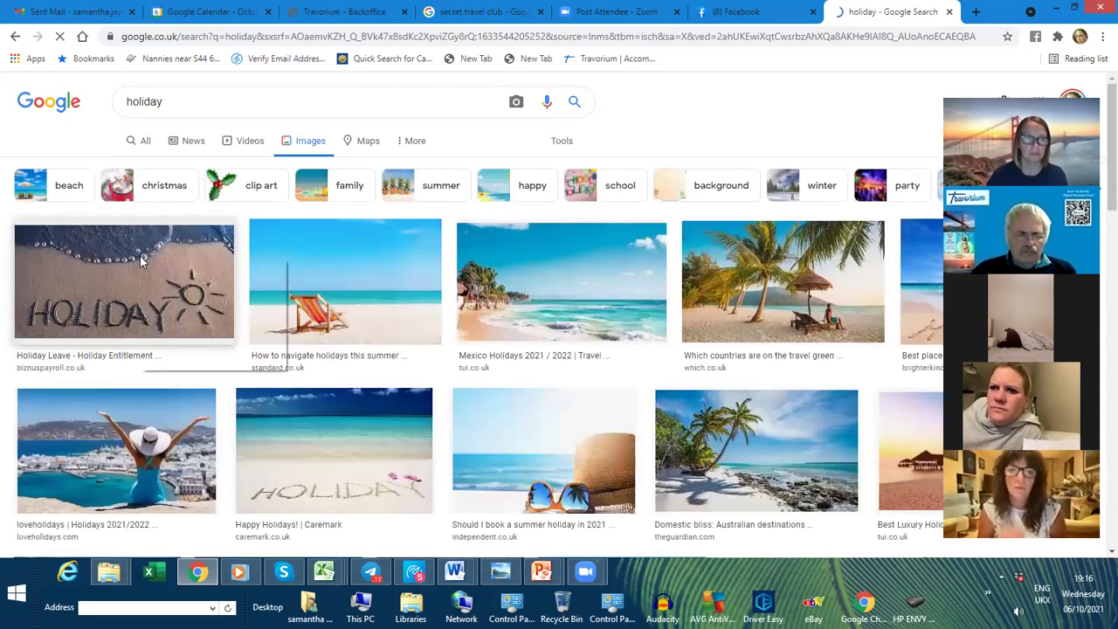
right_click(143, 262)
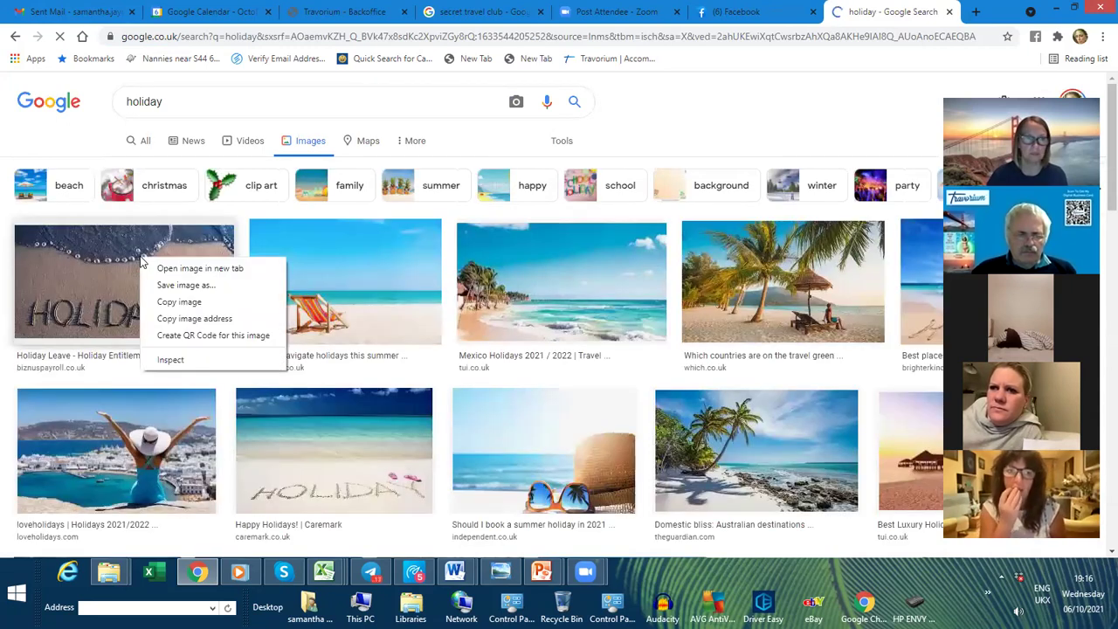
left_click(173, 303)
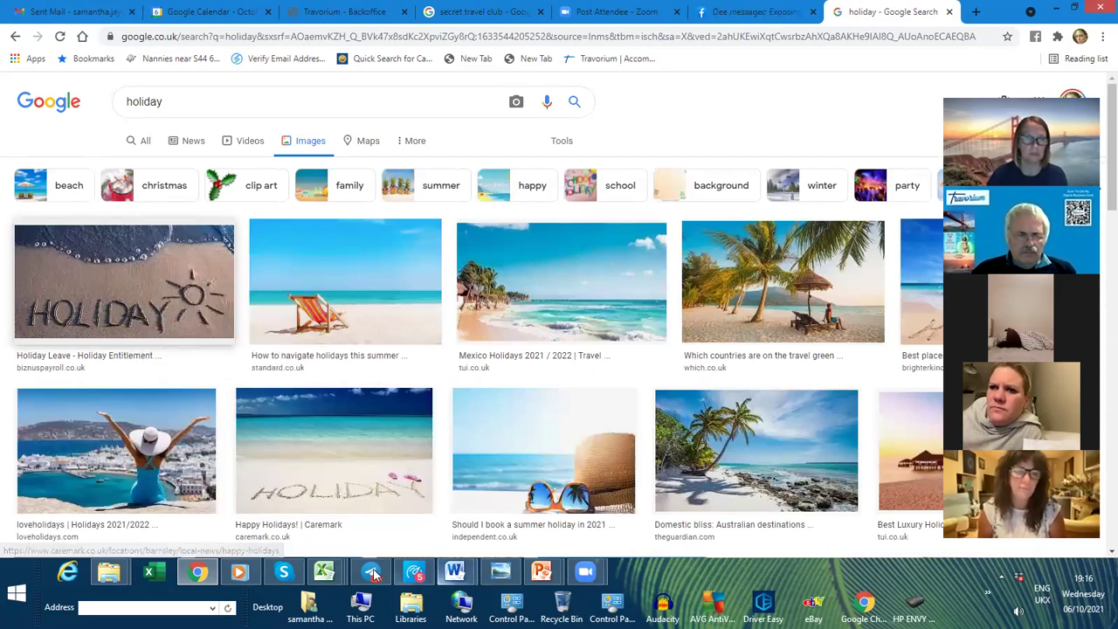
Step: Switch to Telegram and send the copied HOLIDAY picture to the "testing" group without a caption
left_click(371, 571)
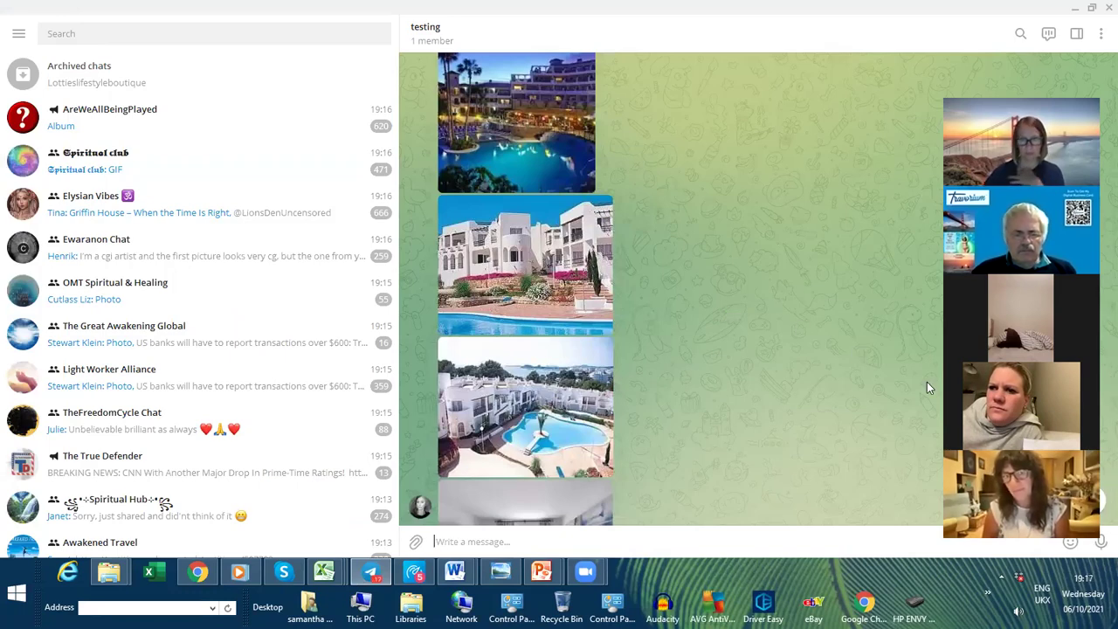
key("ctrl+v")
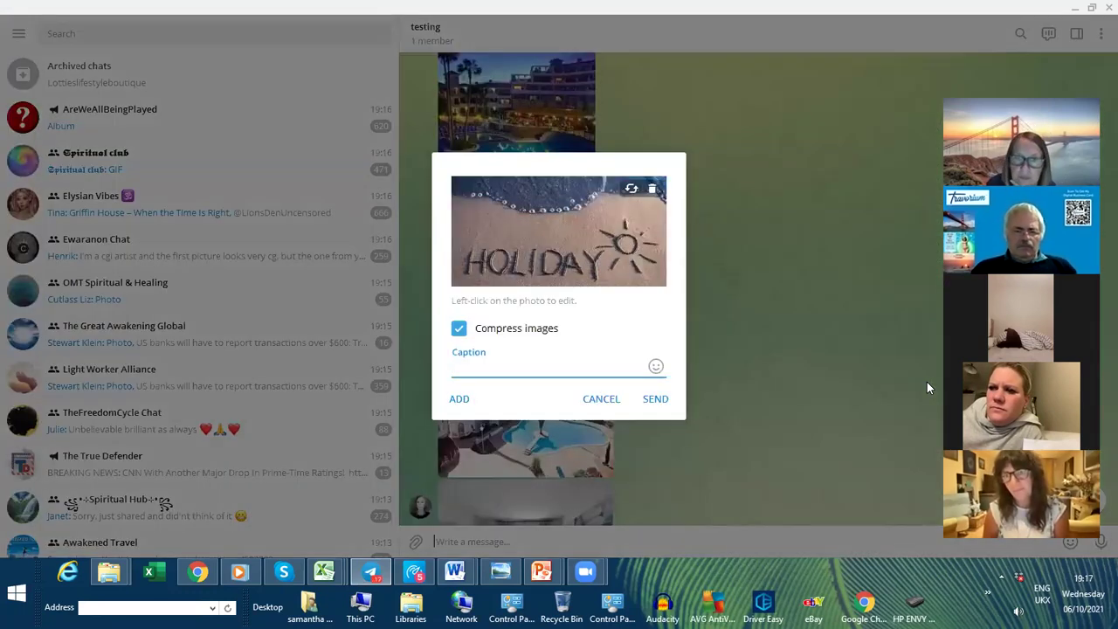
key("Return")
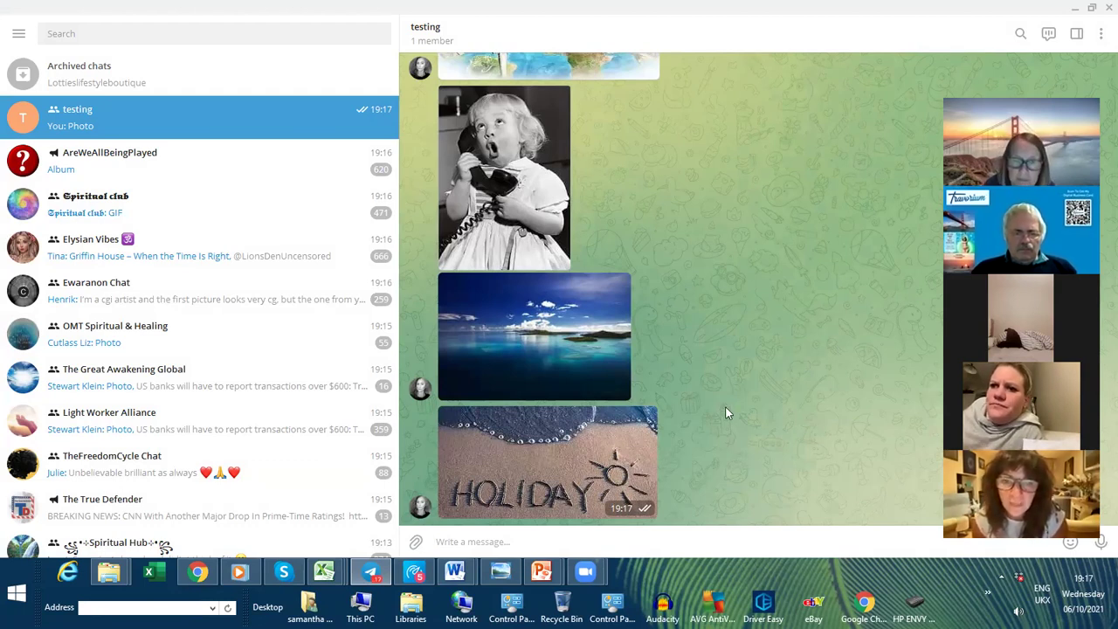
Step: Copy the HOLIDAY picture from the "testing" chat and switch to Presentation1 in PowerPoint
right_click(591, 440)
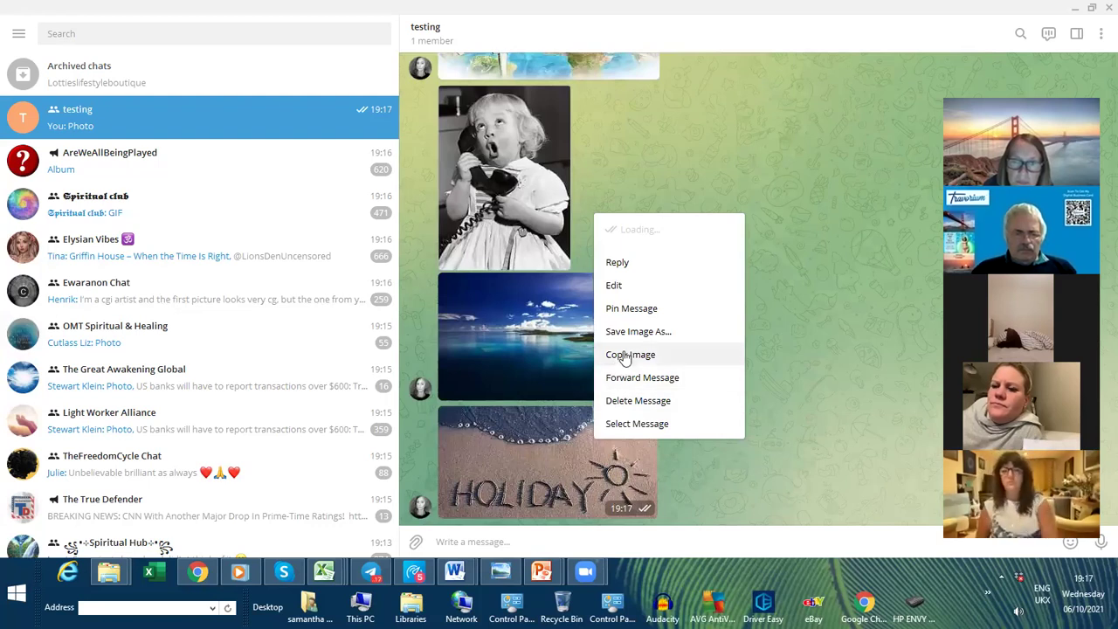
left_click(625, 354)
mouse_move(545, 572)
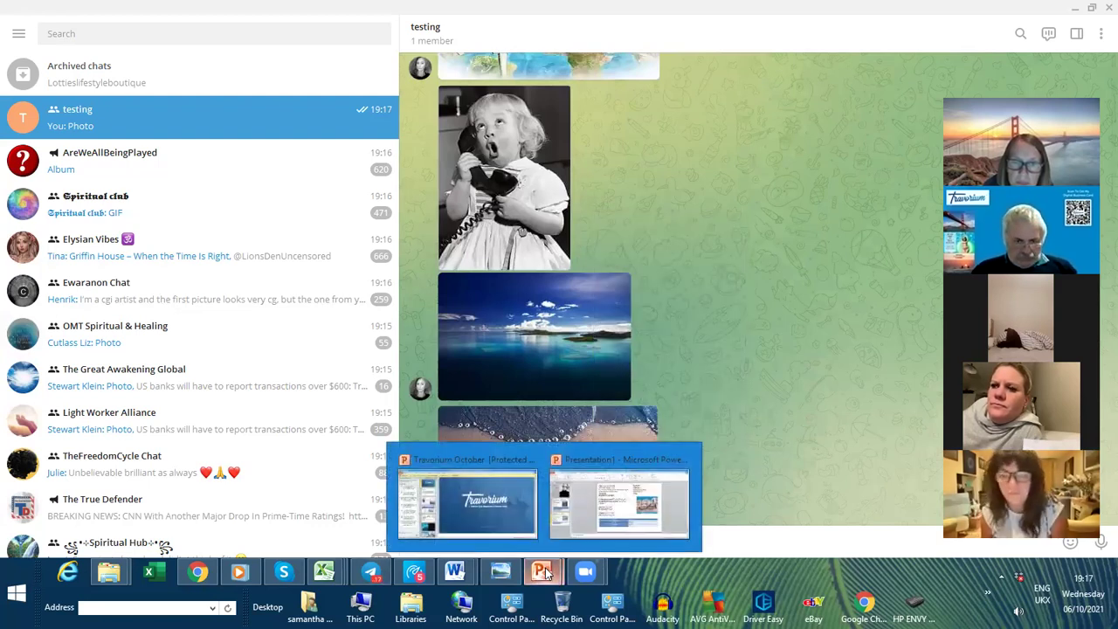
left_click(619, 502)
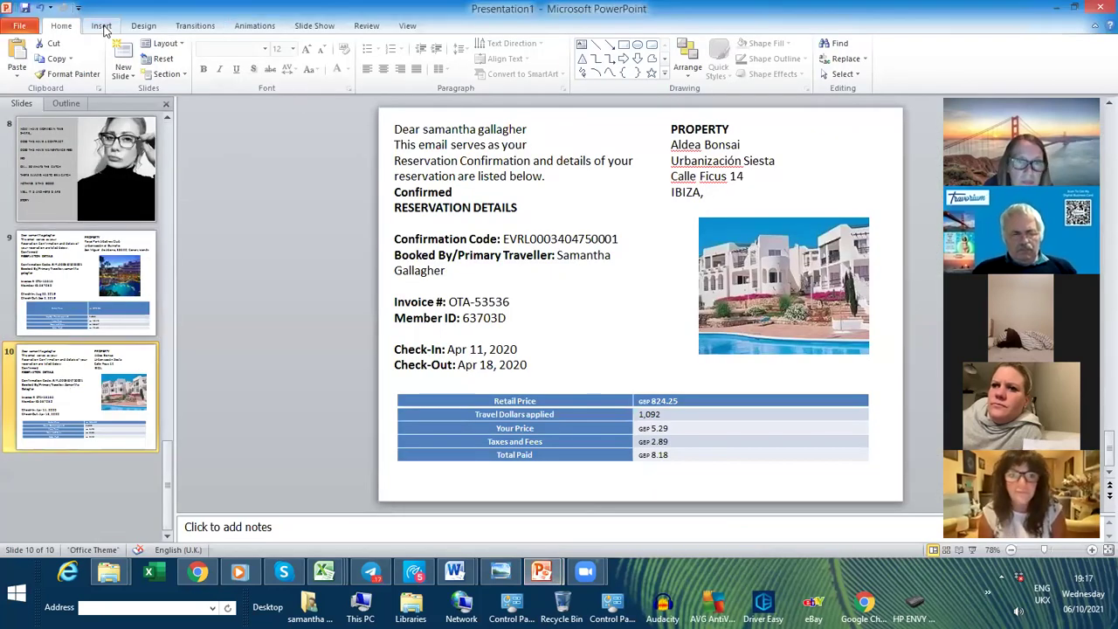
Step: Add a new slide after slide 10 and paste the HOLIDAY picture into its content area
left_click(123, 54)
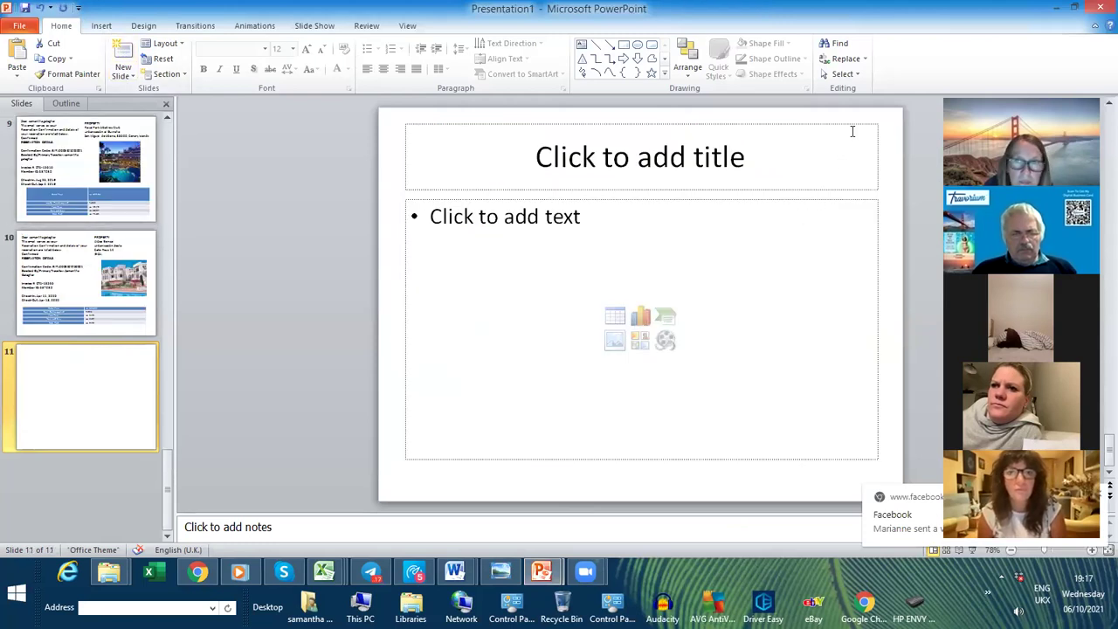
left_click(716, 362)
right_click(716, 362)
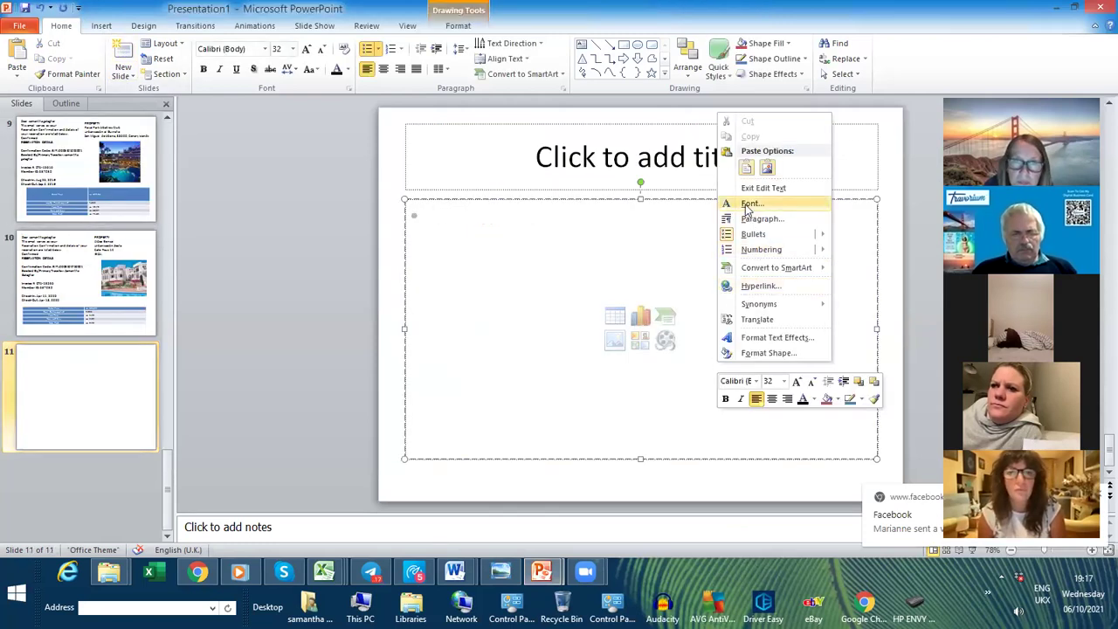
left_click(746, 168)
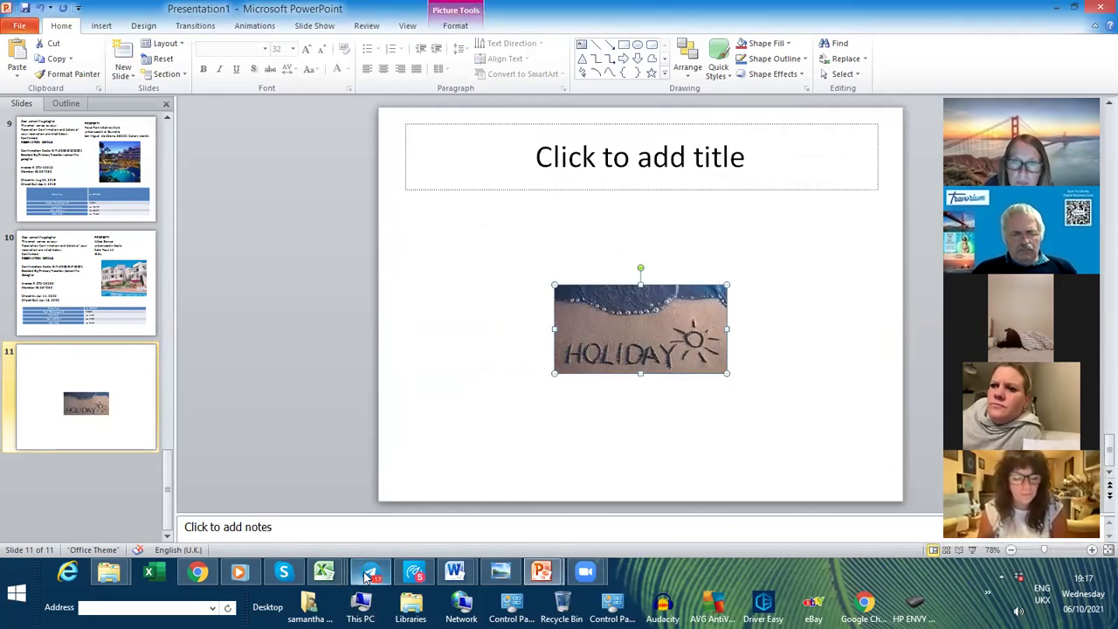
Step: Switch back to Telegram and look through the travel photos collected in the "testing" group
mouse_move(369, 575)
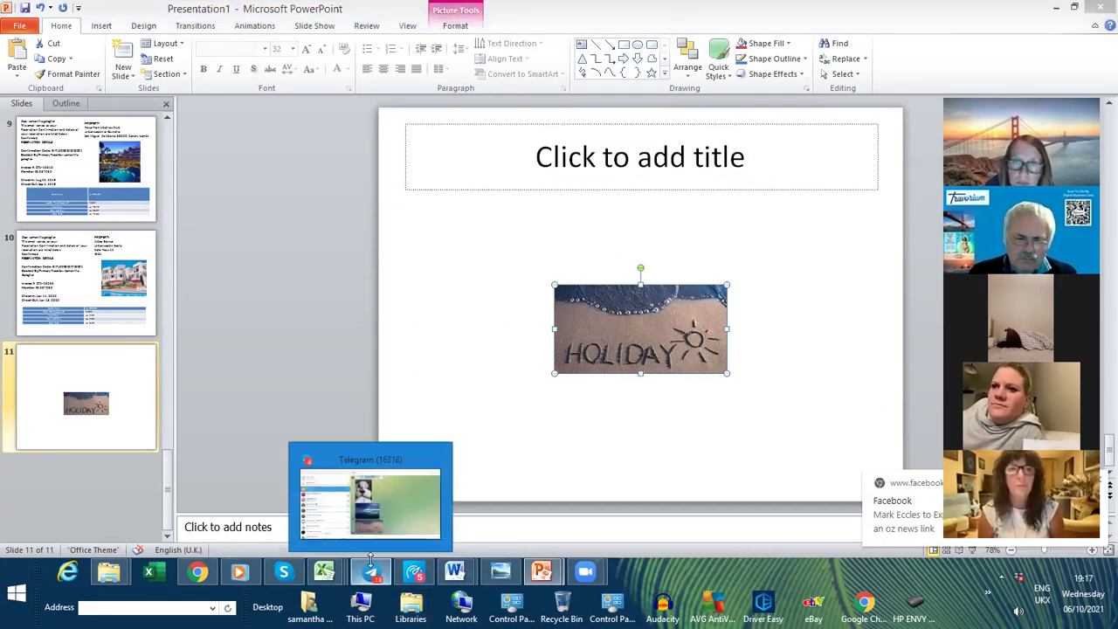
left_click(401, 511)
scroll(604, 399, "up", 10)
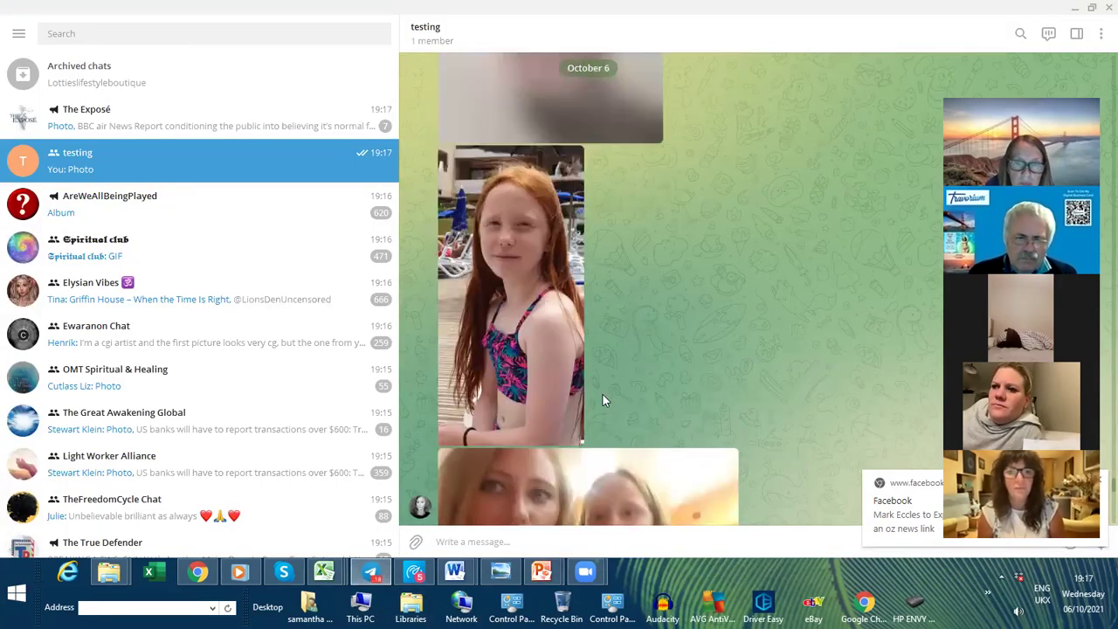
scroll(604, 400, "up", 10)
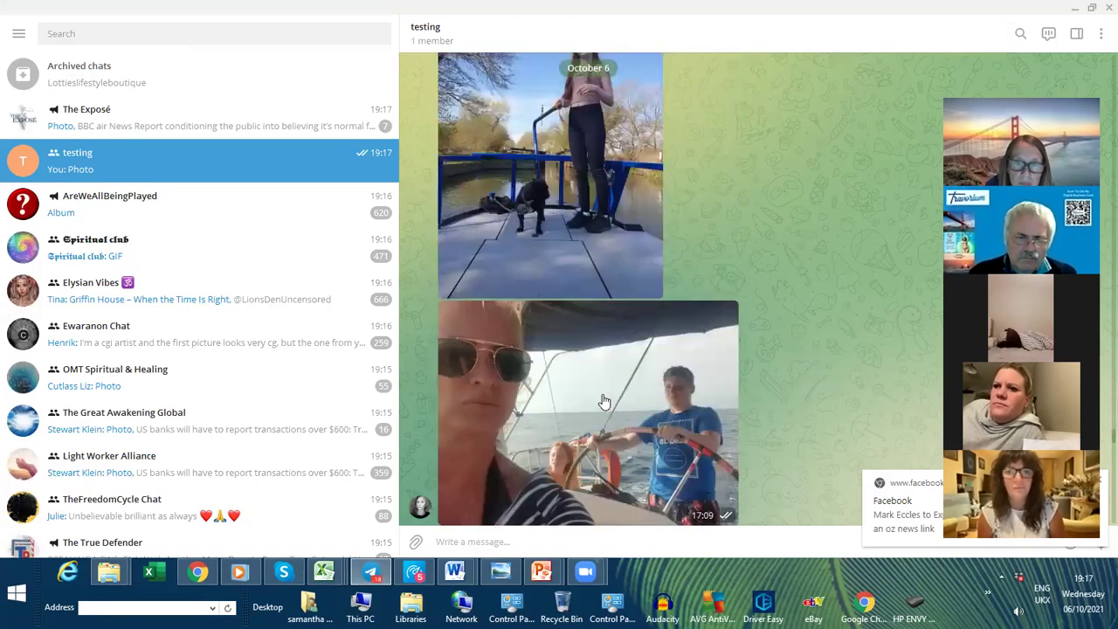
scroll(604, 400, "up", 10)
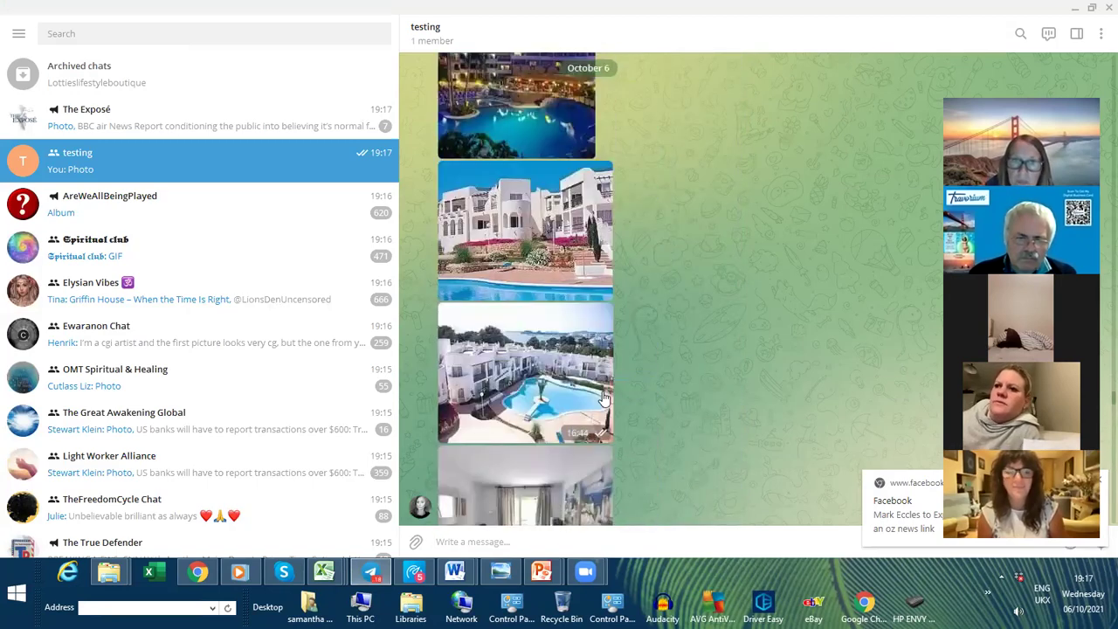
scroll(602, 400, "up", 10)
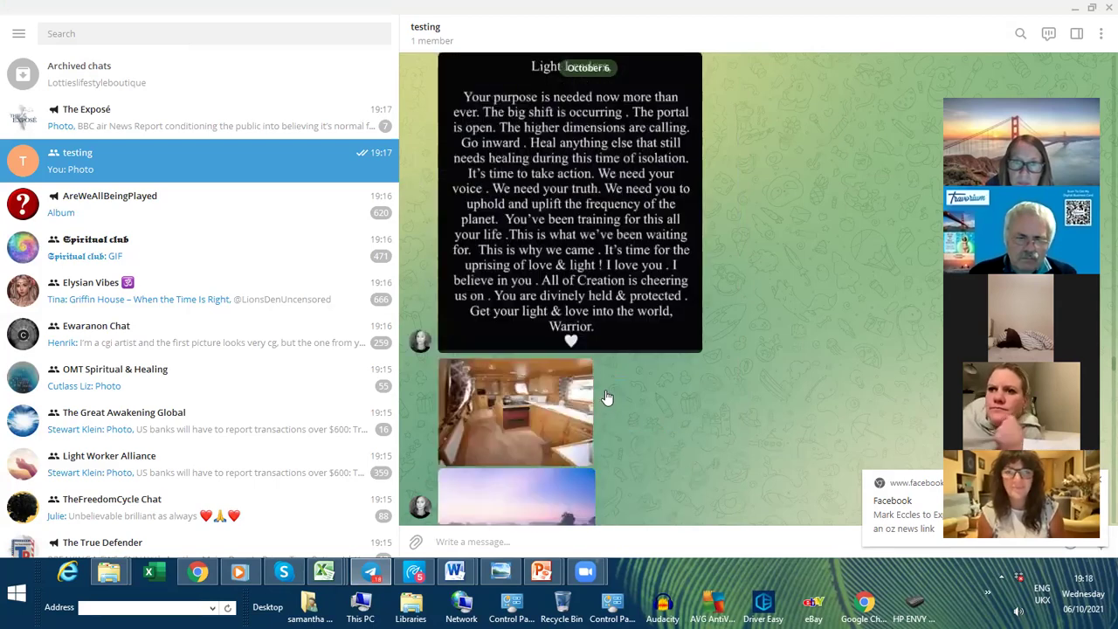
scroll(756, 252, "down", 2)
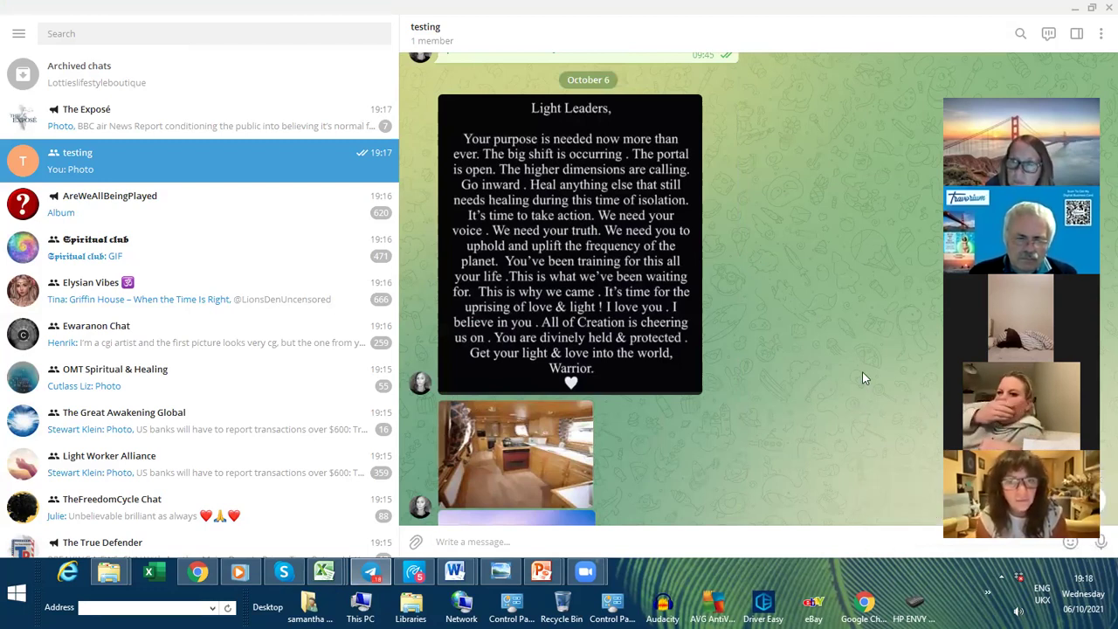
scroll(891, 423, "down", 2)
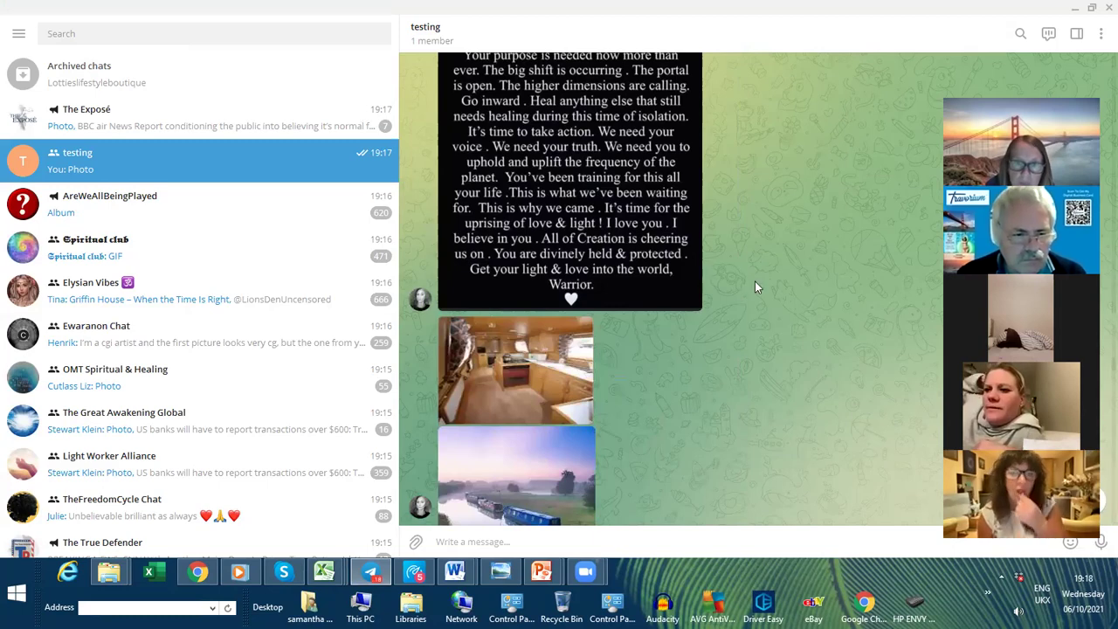
scroll(848, 373, "down", 6)
scroll(844, 400, "down", 7)
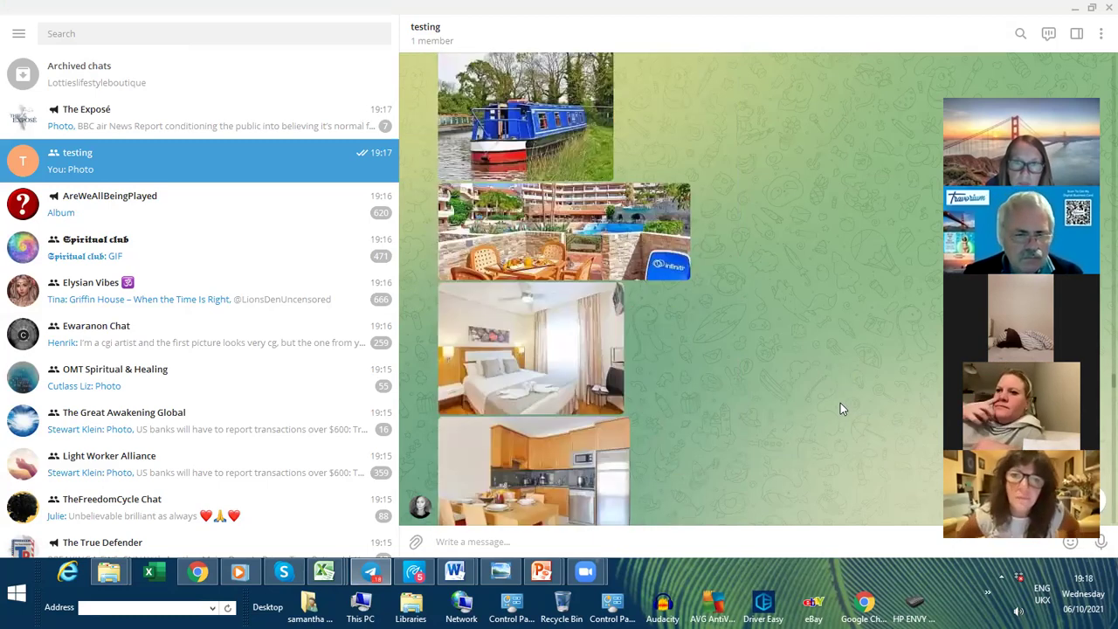
scroll(840, 406, "down", 6)
scroll(841, 407, "up", 10)
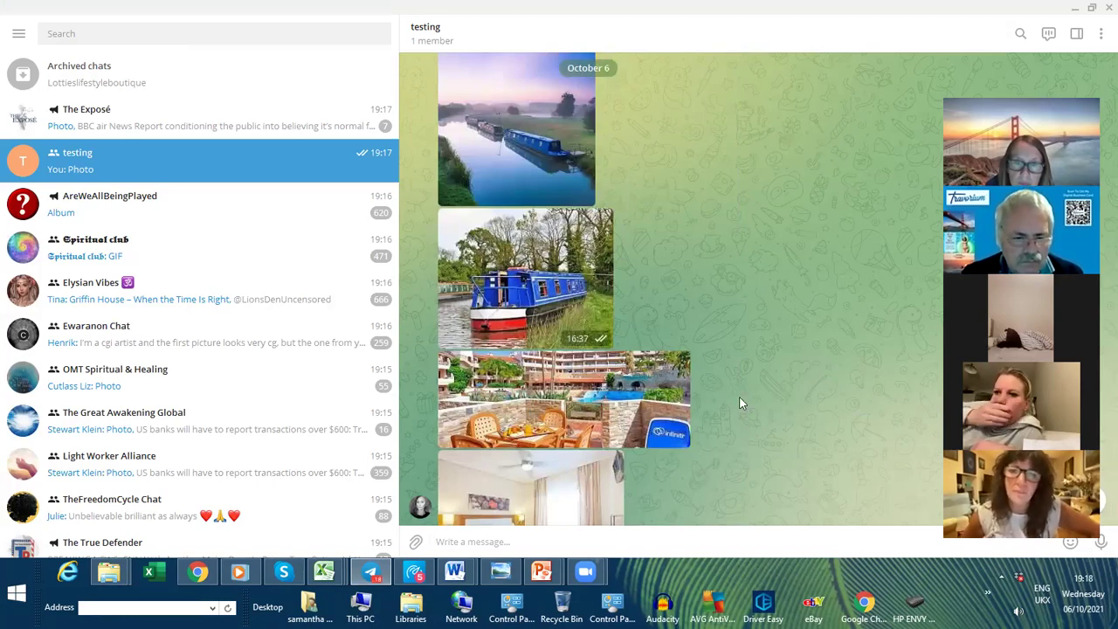
scroll(743, 400, "down", 4)
scroll(744, 399, "down", 15)
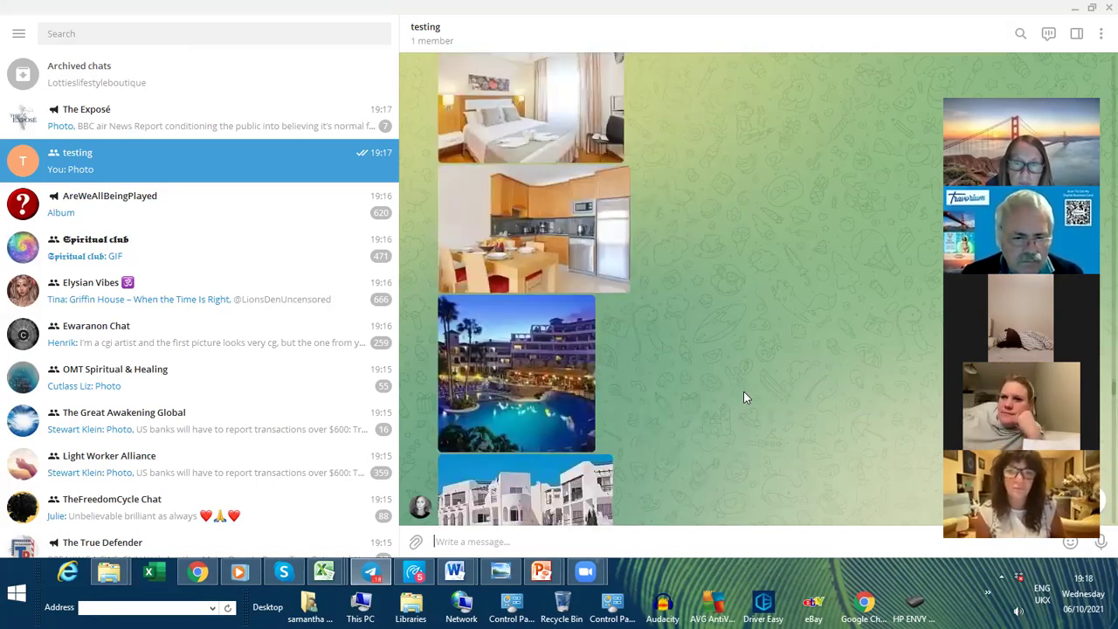
scroll(743, 389, "down", 15)
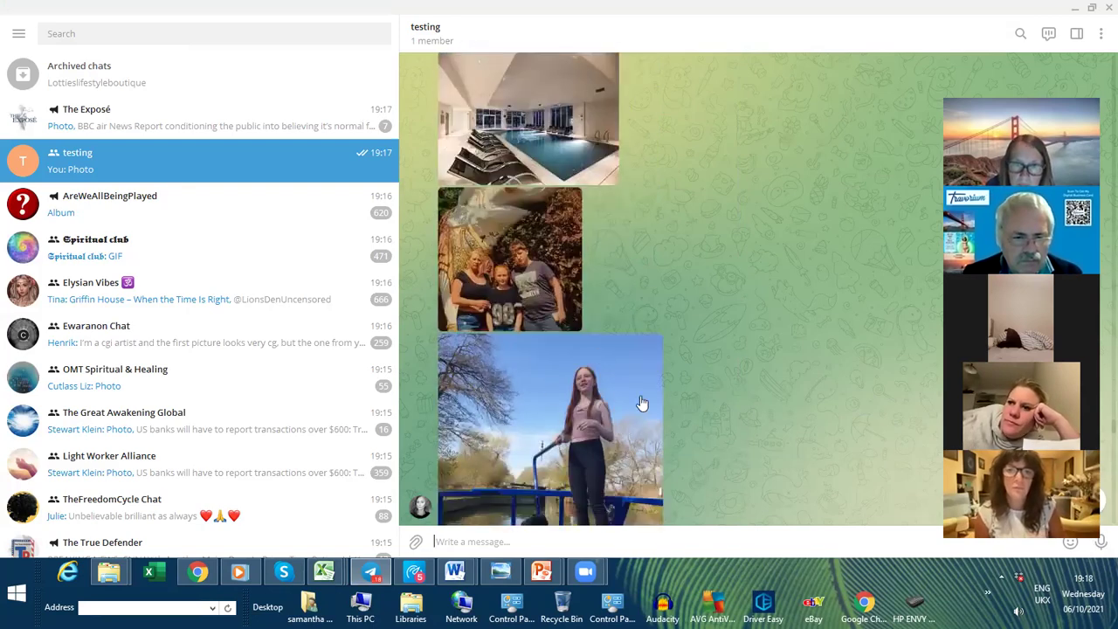
scroll(761, 417, "down", 3)
scroll(656, 413, "down", 9)
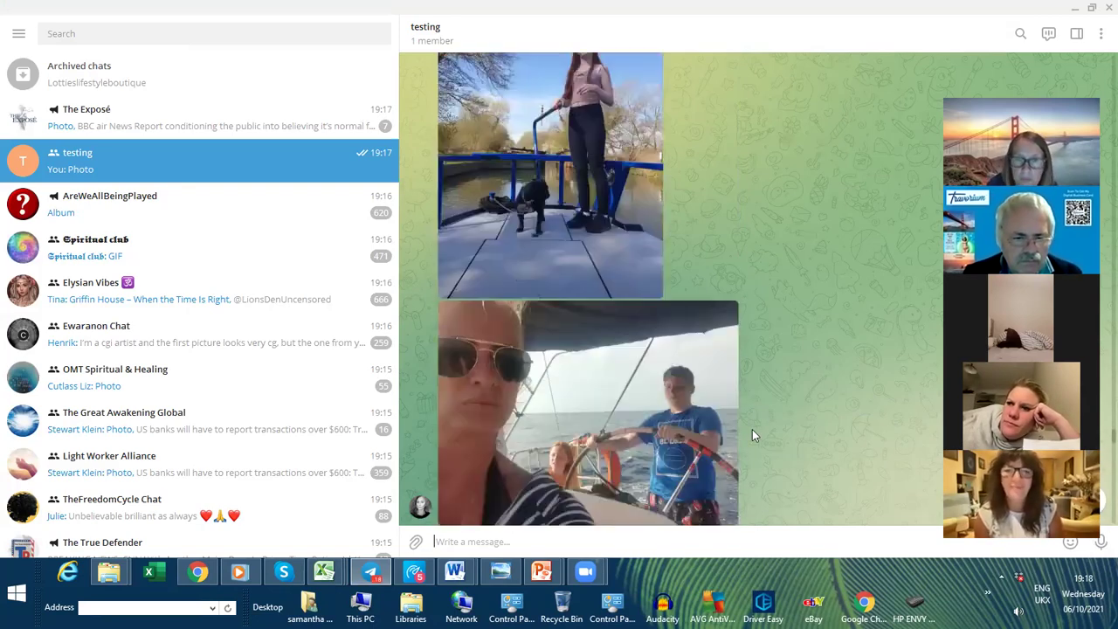
scroll(705, 445, "down", 6)
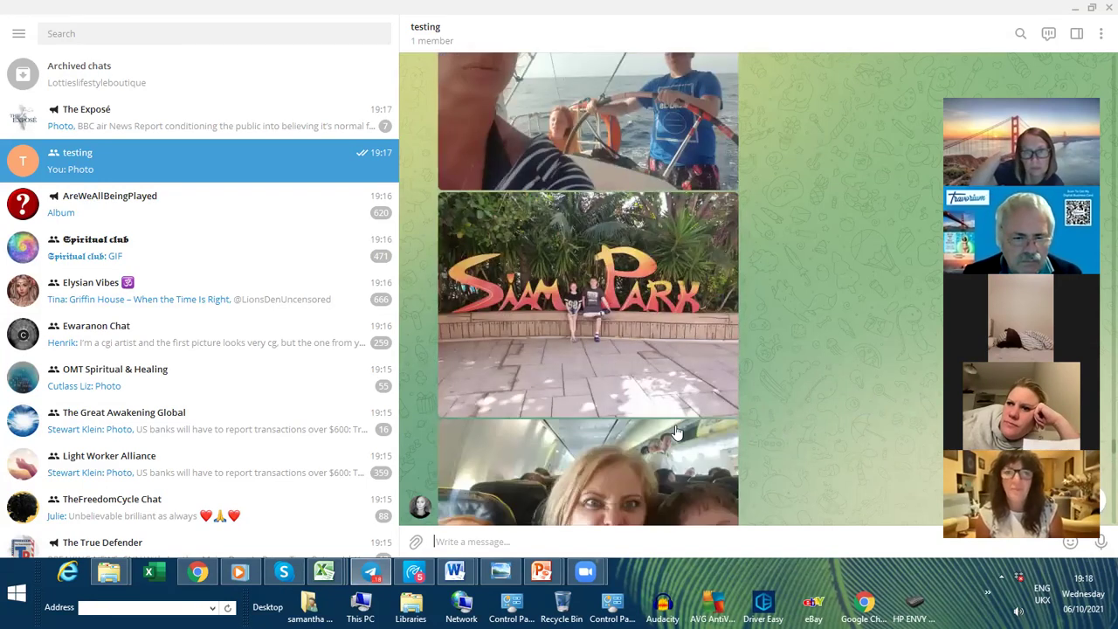
scroll(794, 433, "down", 1)
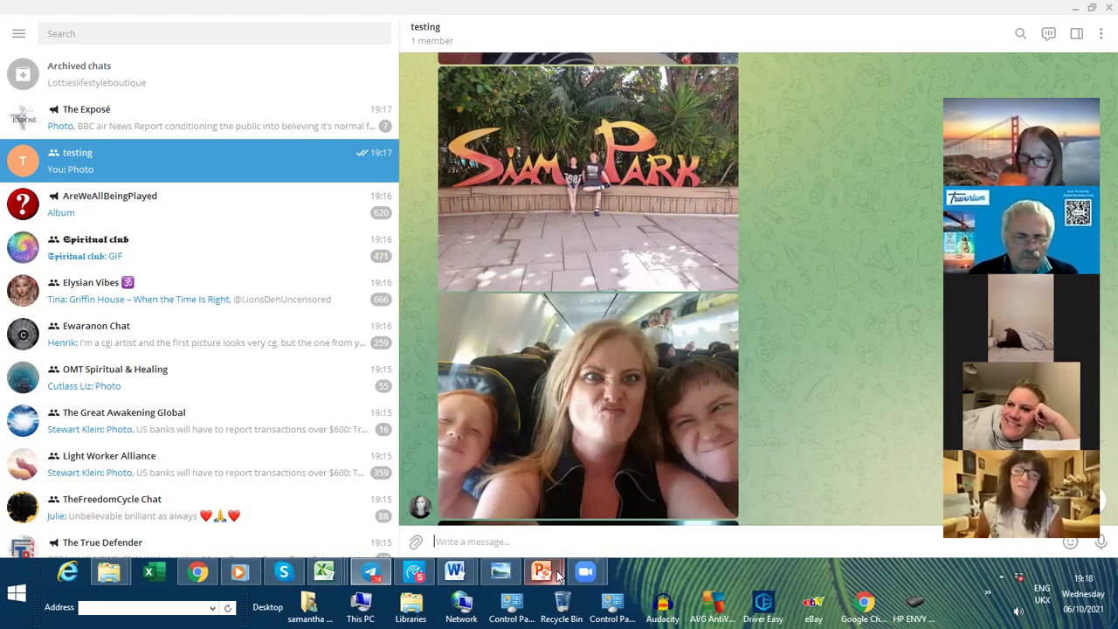
Step: Return to Presentation1 in PowerPoint and review the earlier story slides, including slides 5 and 4
mouse_move(541, 572)
left_click(659, 478)
scroll(537, 253, "up", 4)
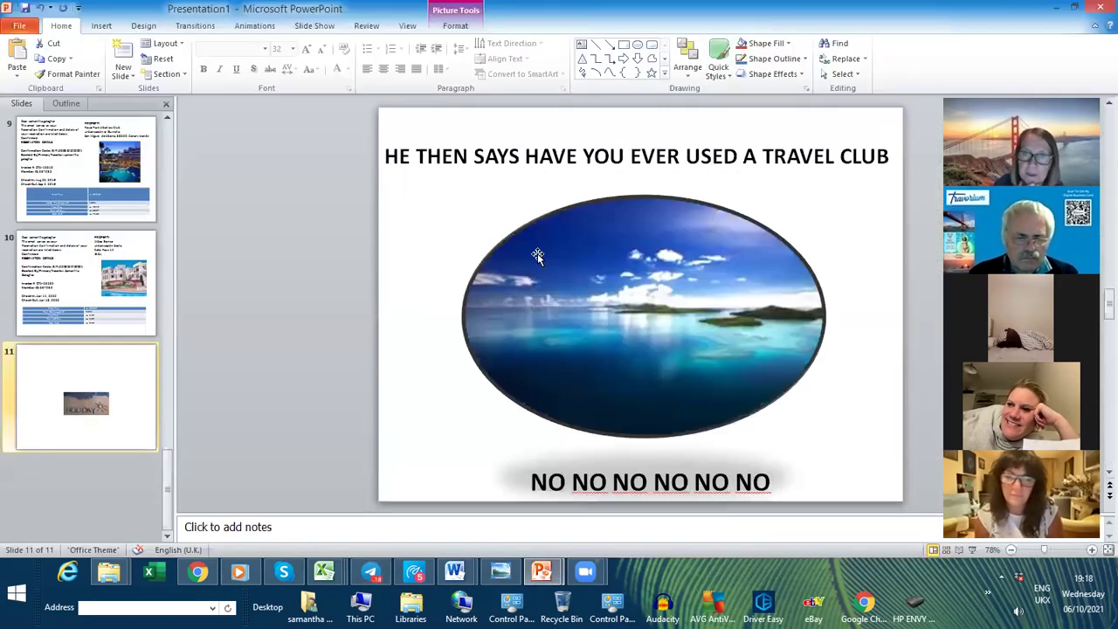
scroll(156, 294, "down", 2)
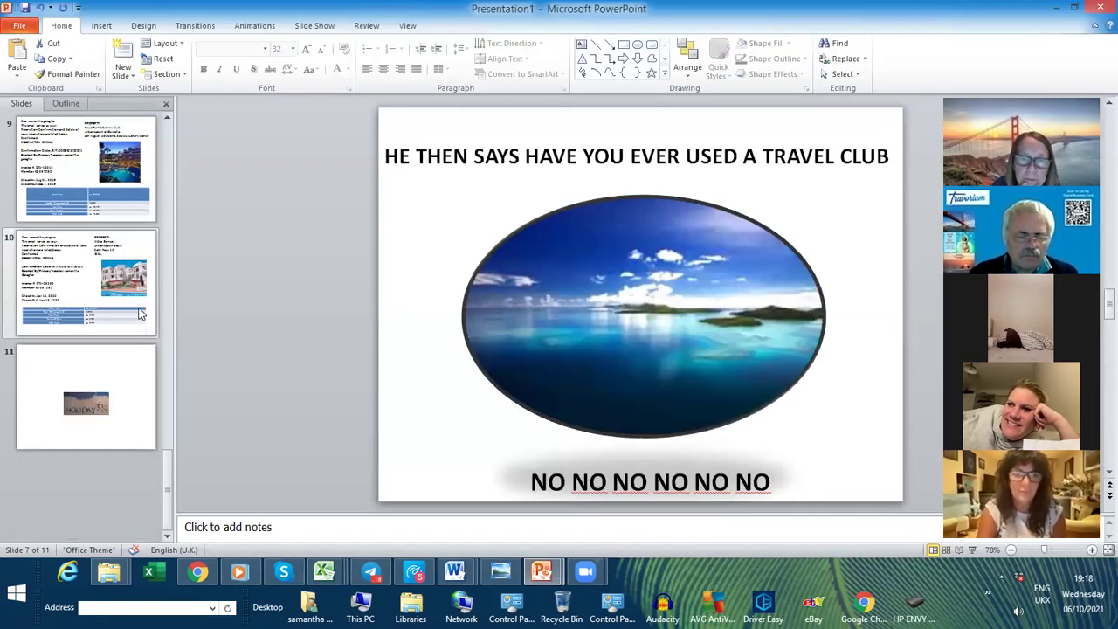
scroll(134, 314, "up", 5)
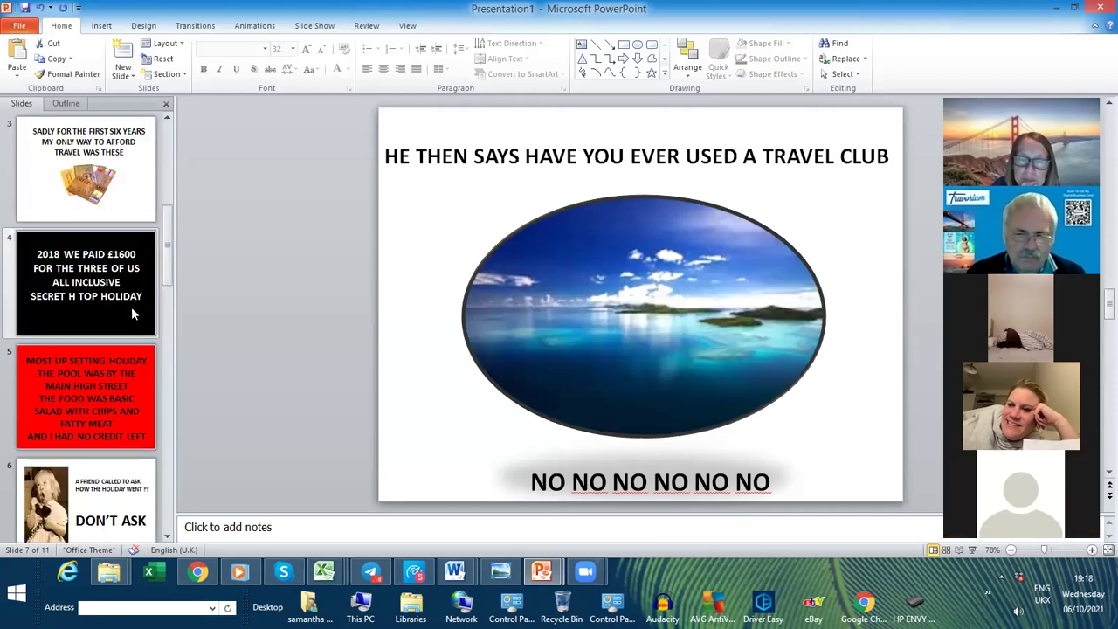
left_click(95, 388)
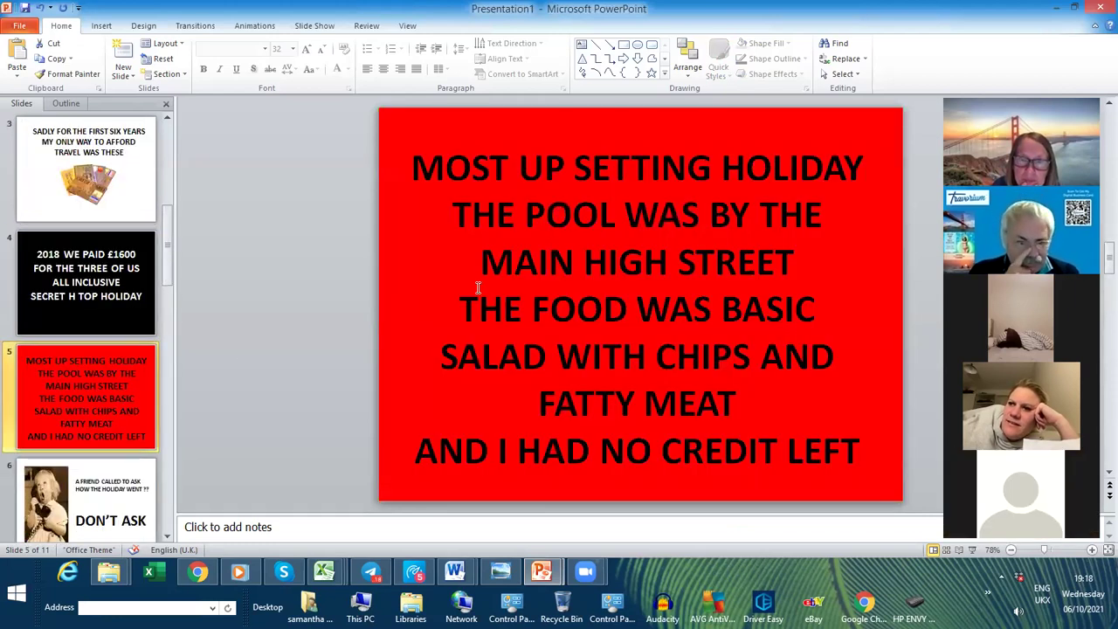
left_click(131, 288)
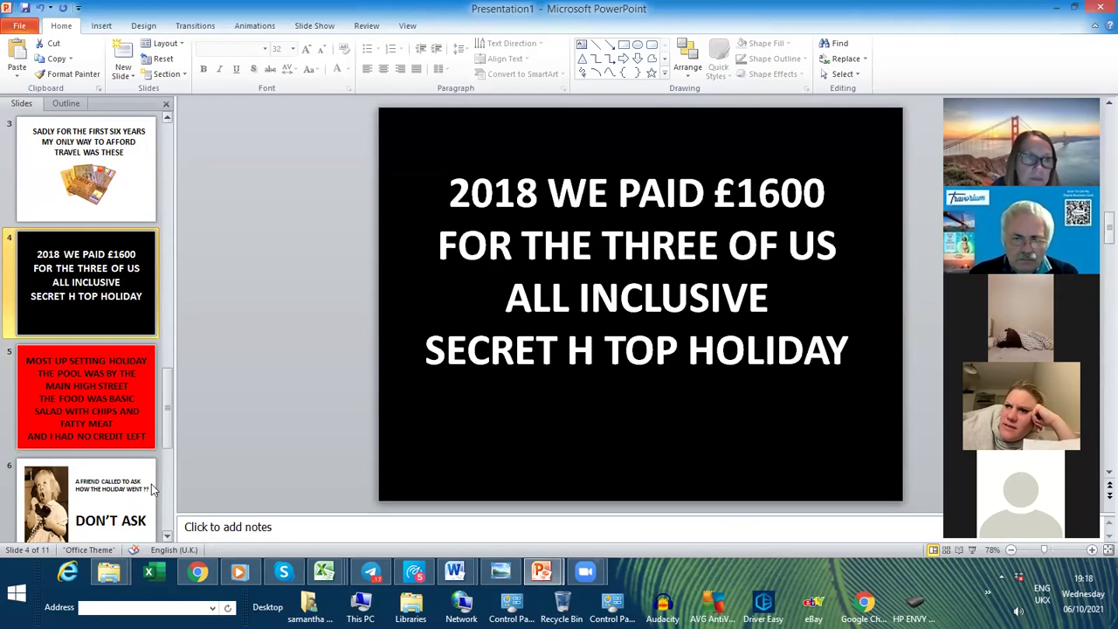
Step: Delete the HOLIDAY picture from slide 11
scroll(152, 484, "down", 5)
left_click(121, 431)
left_click(671, 328)
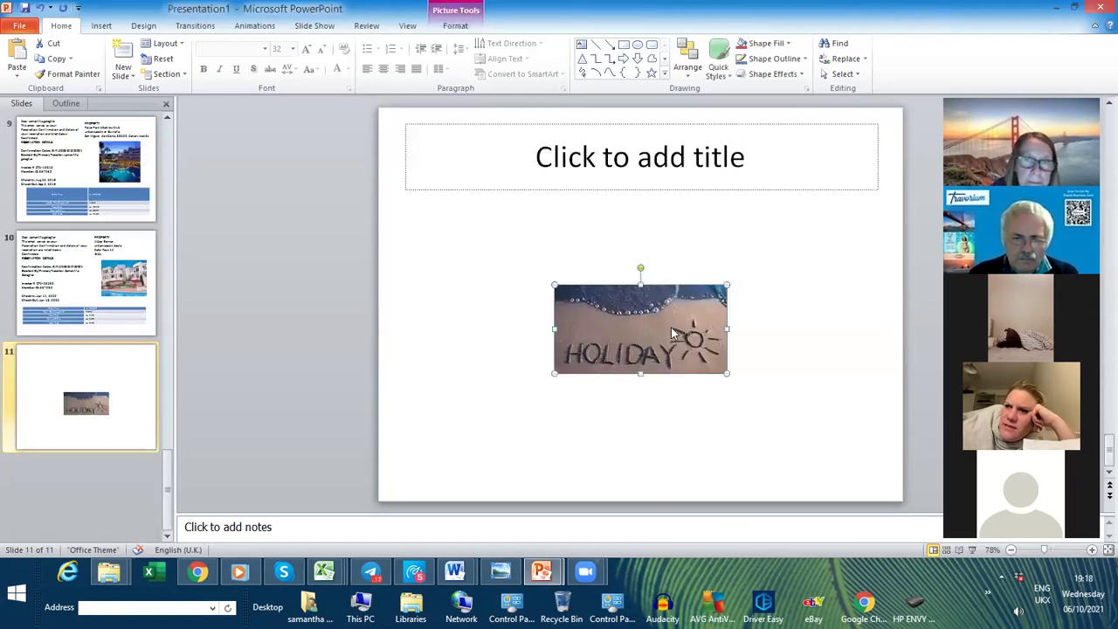
right_click(671, 328)
key("Delete")
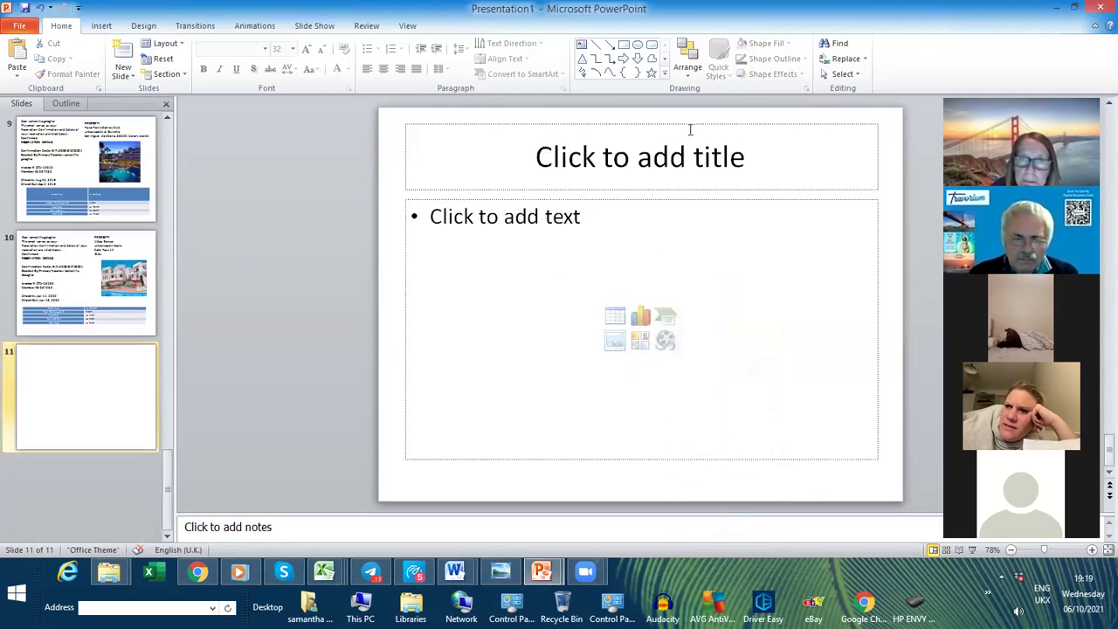
Step: Remove the empty title placeholder from slide 11
left_click(695, 123)
right_click(695, 122)
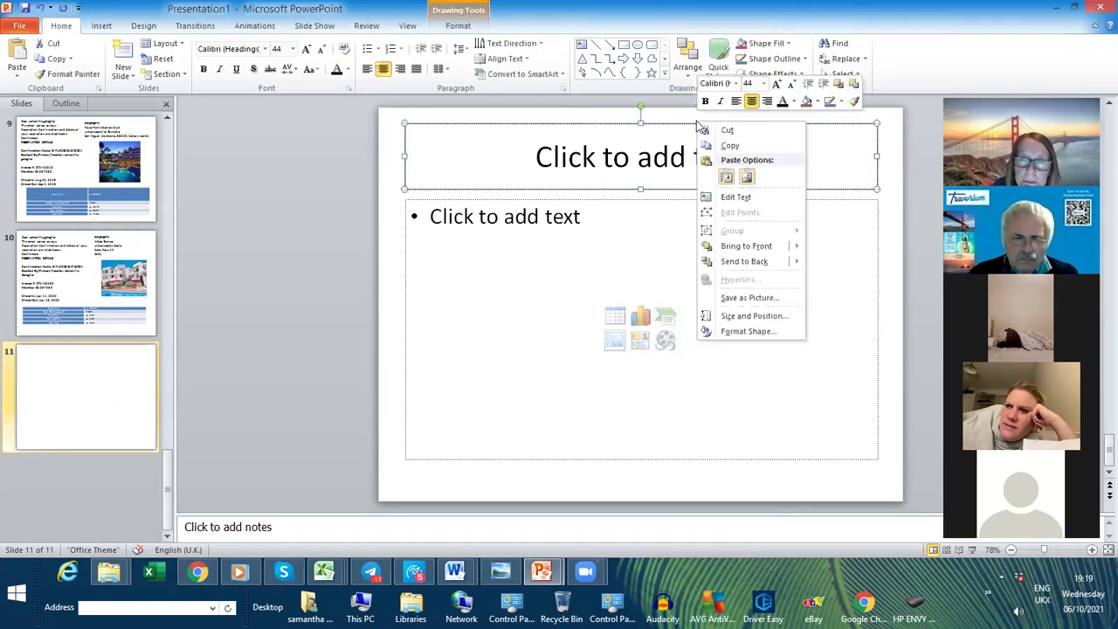
left_click(727, 131)
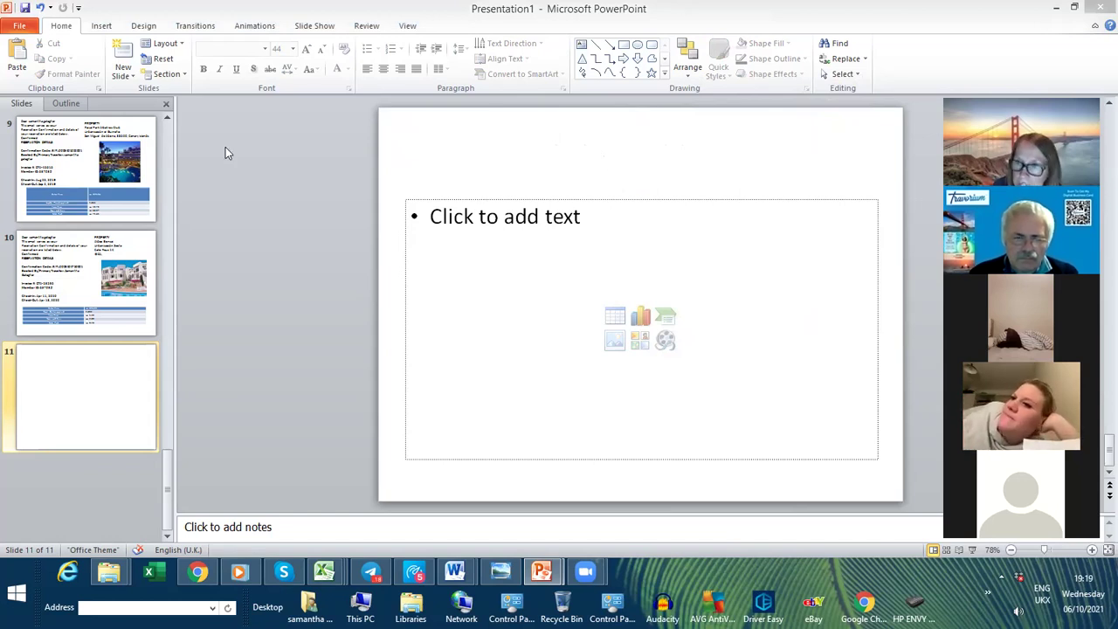
Step: Switch to the "all my booking confs" Word document and copy the Muthu Clumber Park Hotel & Spa confirmation text from the greeting to the check-out date
left_click(461, 572)
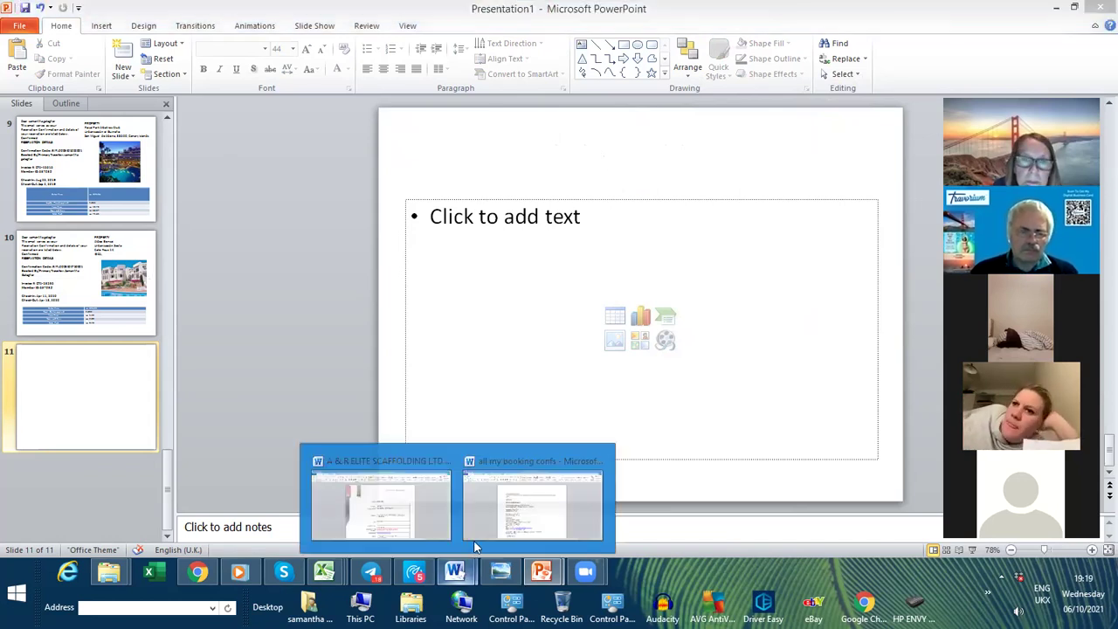
left_click(524, 517)
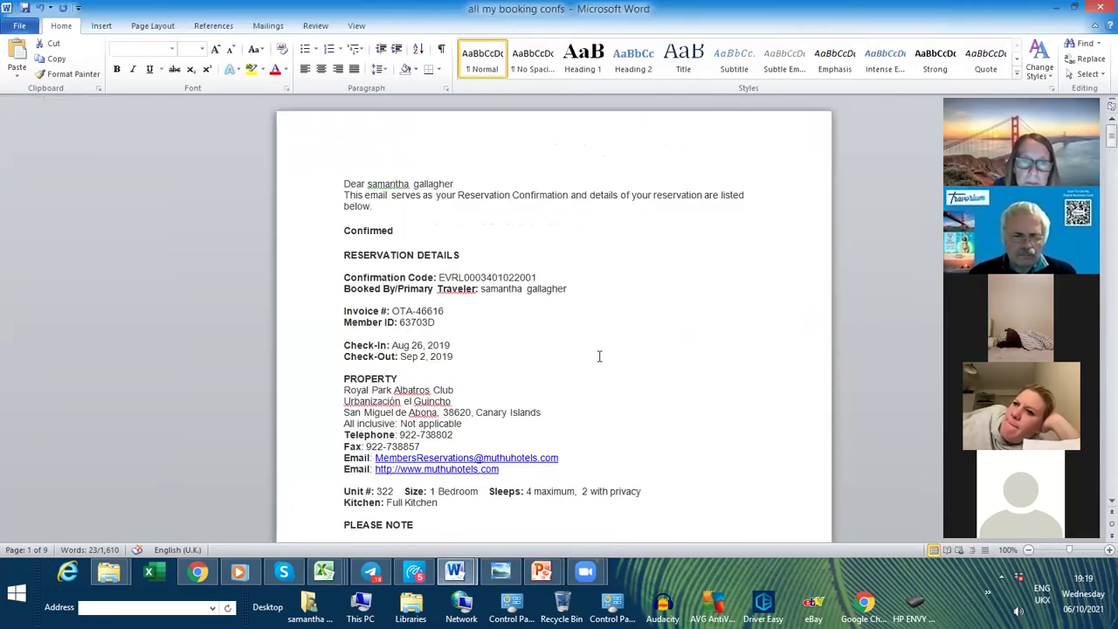
scroll(599, 355, "down", 5)
scroll(606, 357, "down", 15)
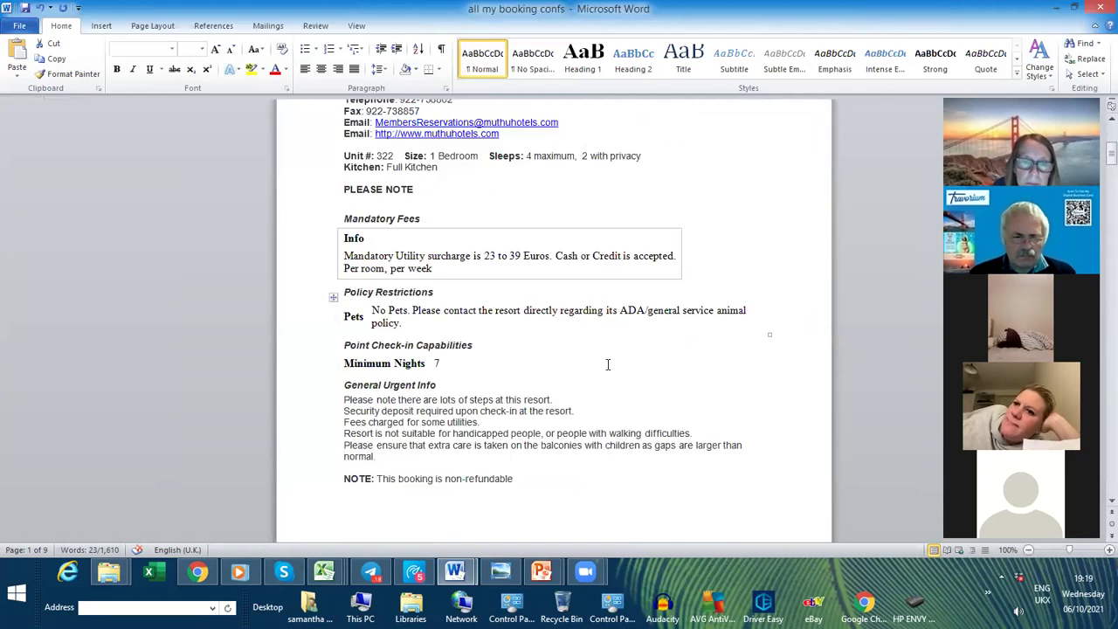
scroll(607, 364, "down", 20)
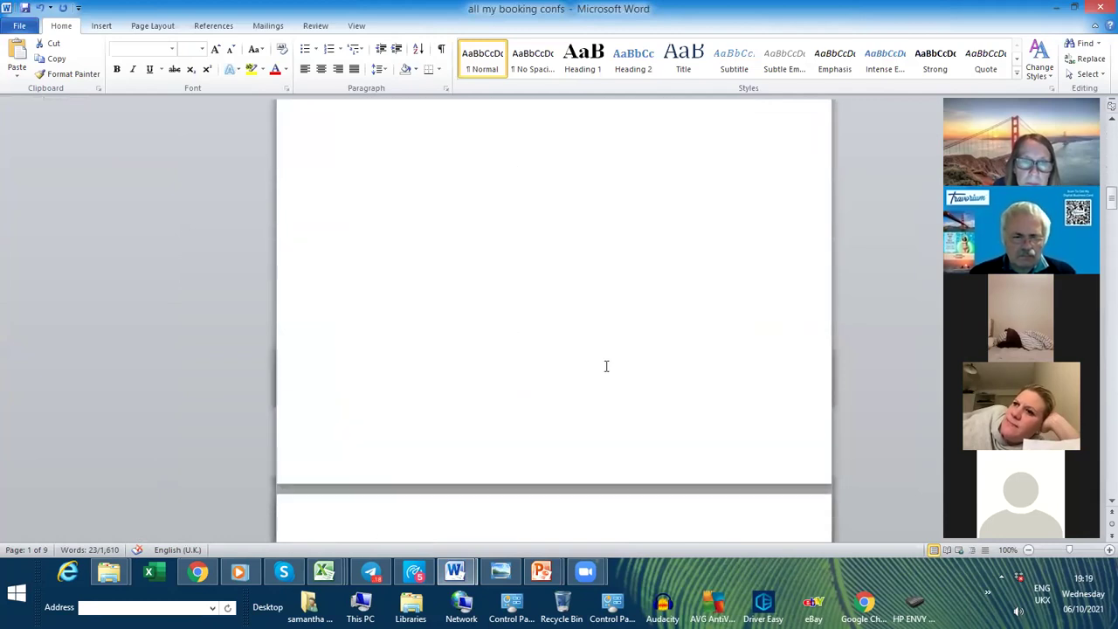
scroll(606, 365, "down", 5)
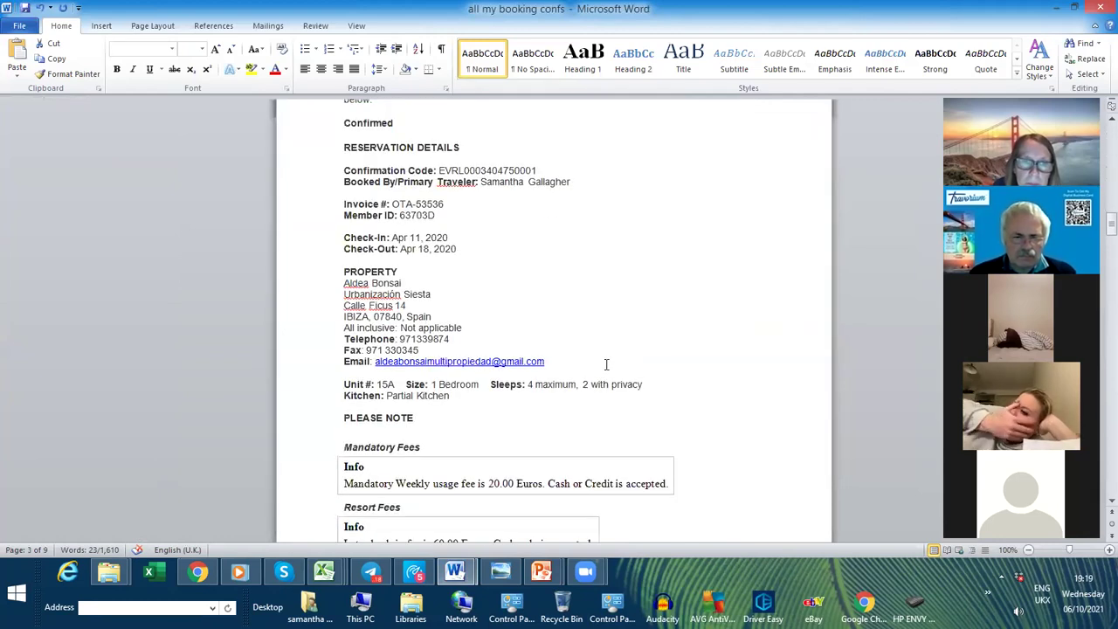
scroll(606, 364, "down", 4)
scroll(606, 365, "up", 4)
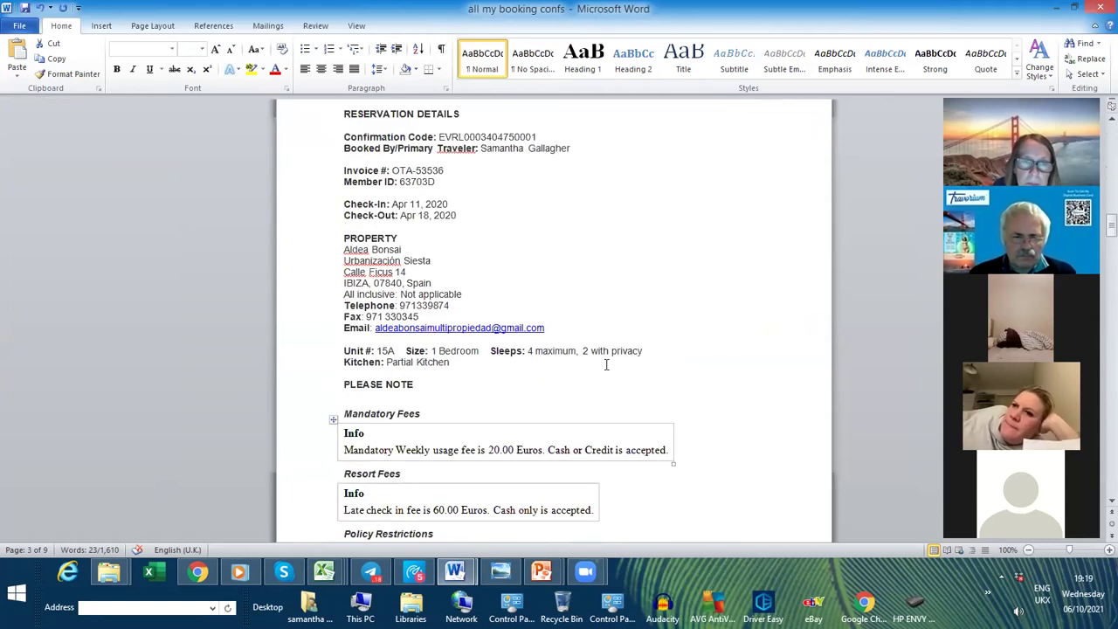
scroll(606, 364, "down", 15)
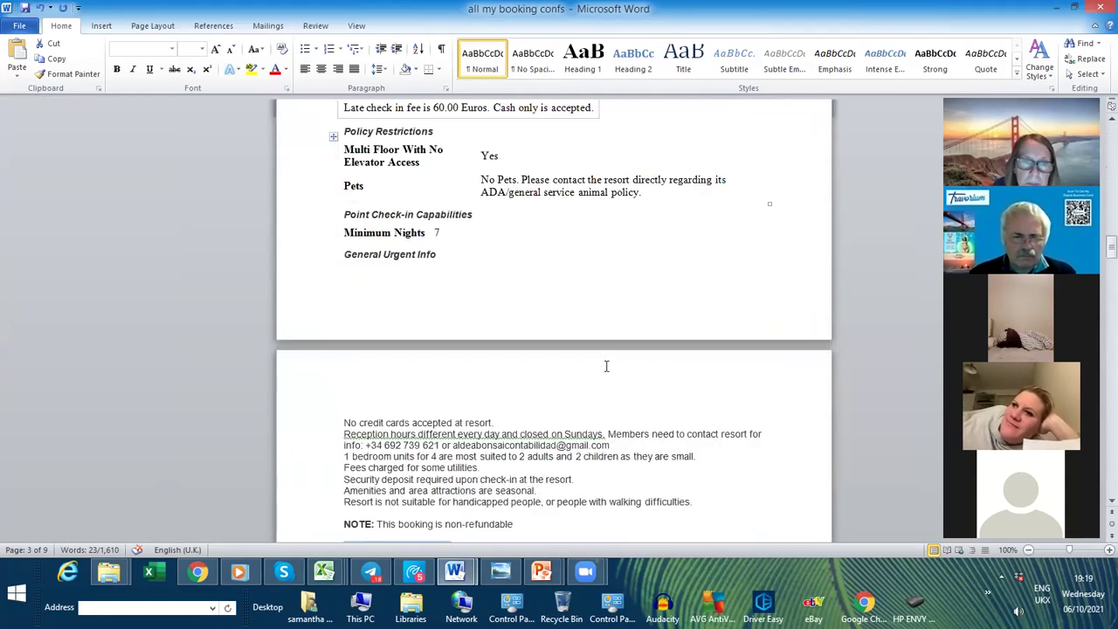
scroll(608, 372, "down", 15)
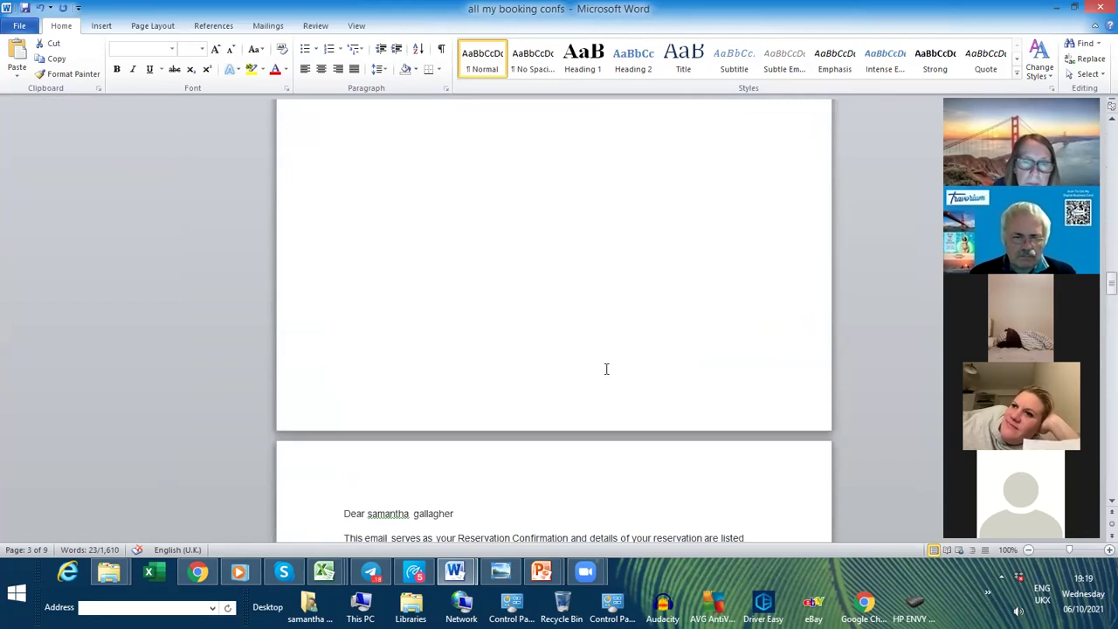
scroll(604, 368, "down", 2)
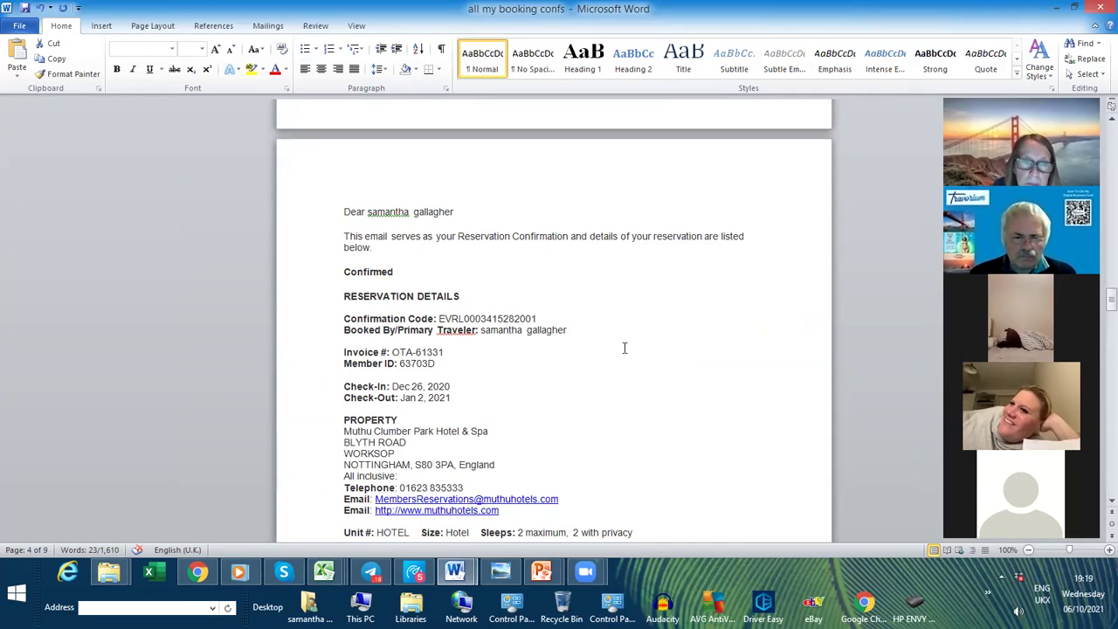
scroll(626, 339, "down", 2)
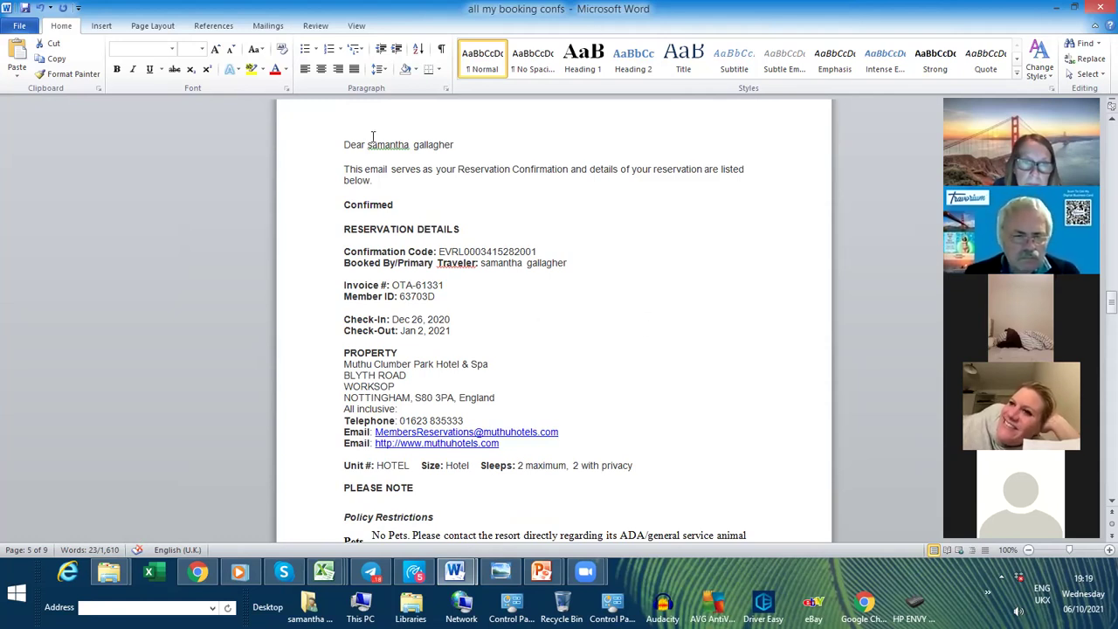
left_click_drag(340, 157, 450, 338)
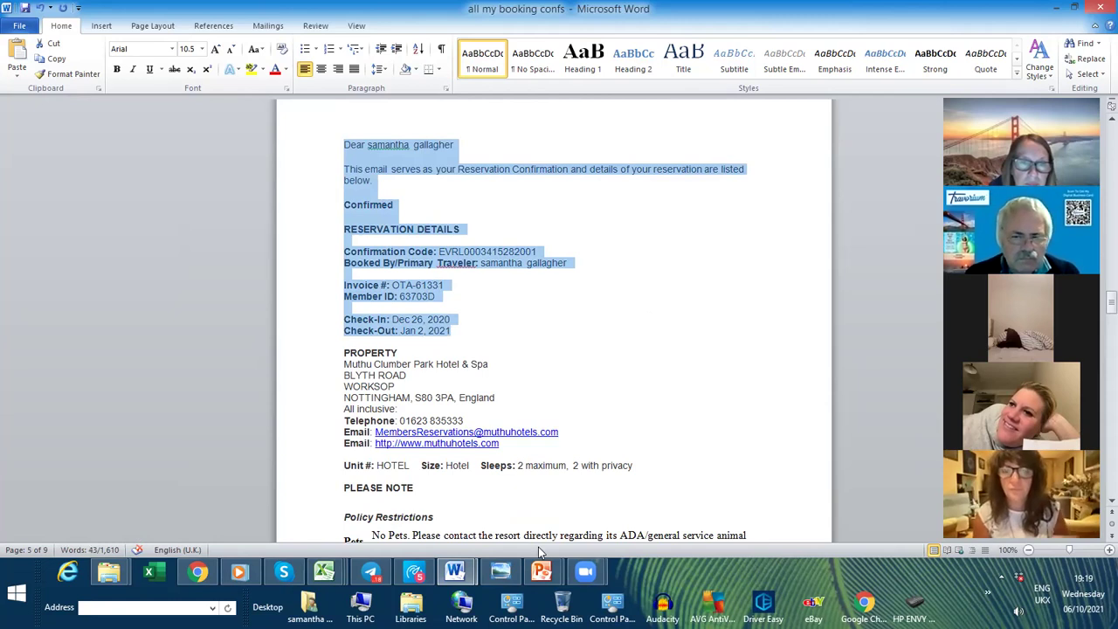
Step: Return to Presentation1 in PowerPoint and remove the empty content placeholder from slide 11
mouse_move(542, 569)
left_click(602, 503)
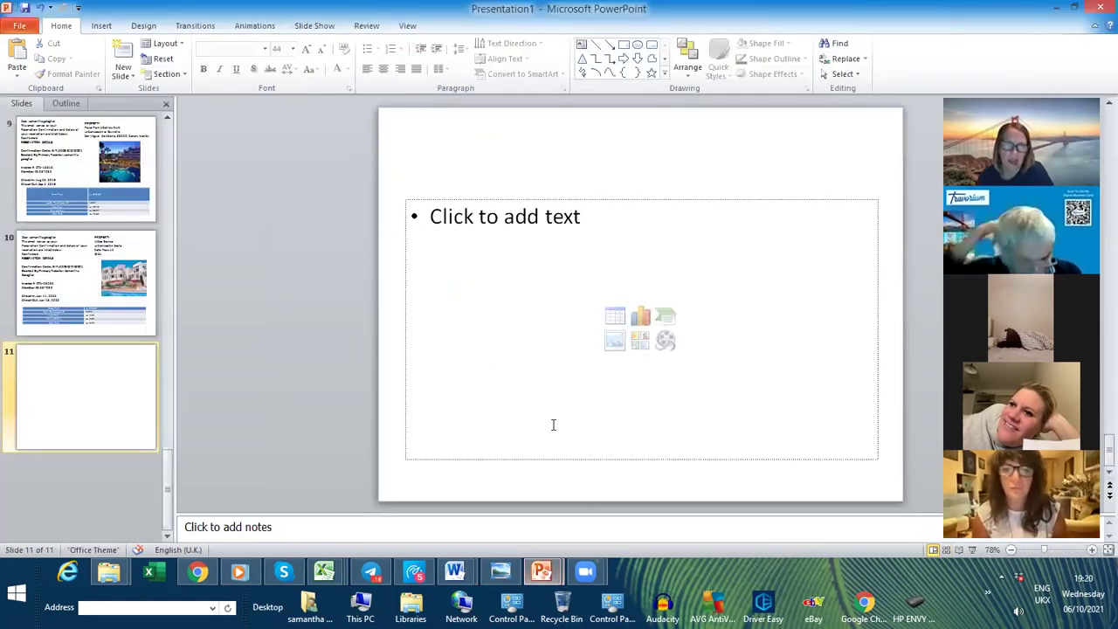
left_click(517, 197)
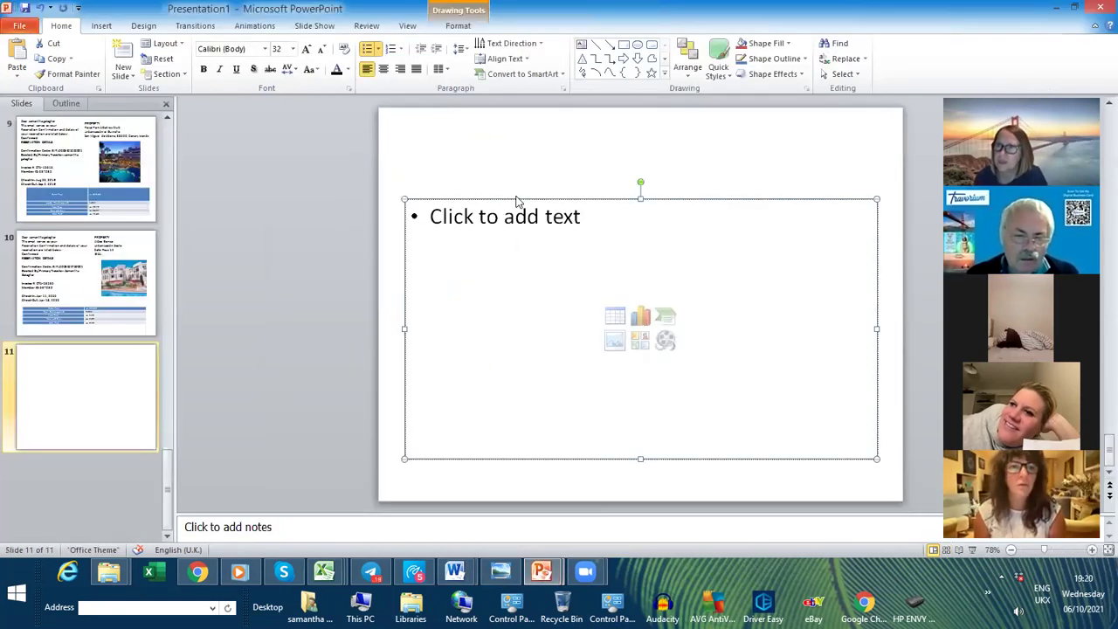
right_click(517, 199)
left_click(559, 202)
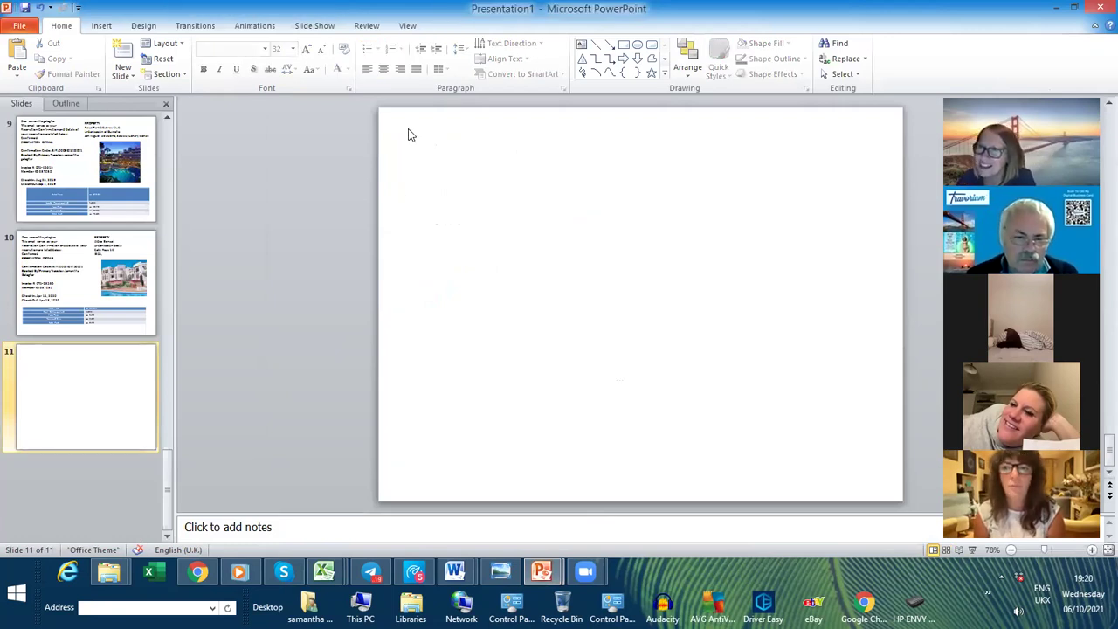
key("ctrl+v")
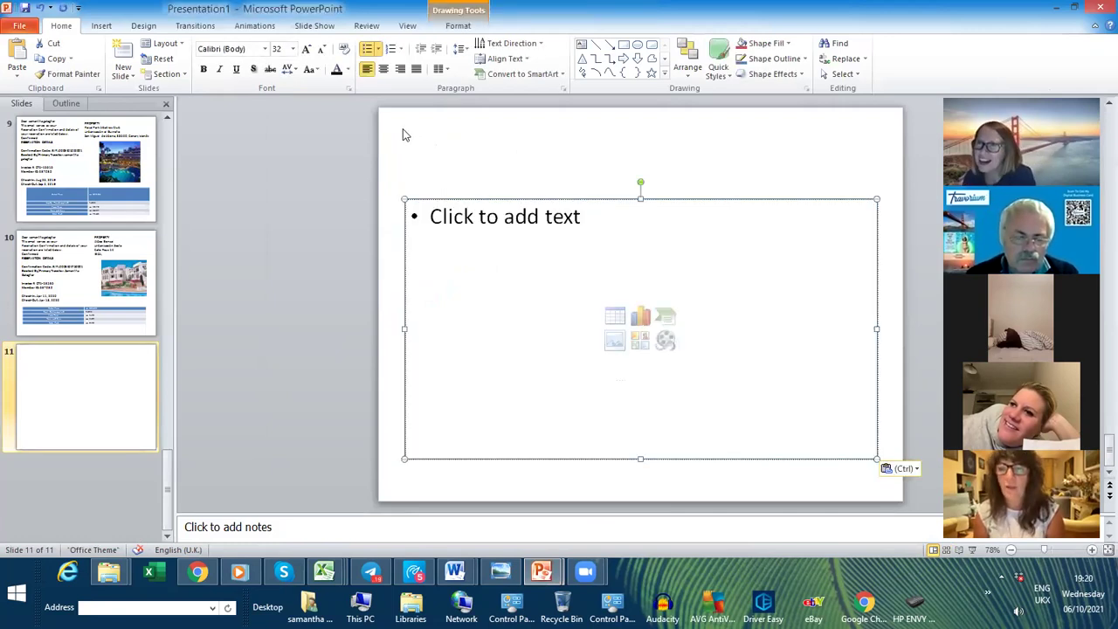
right_click(533, 202)
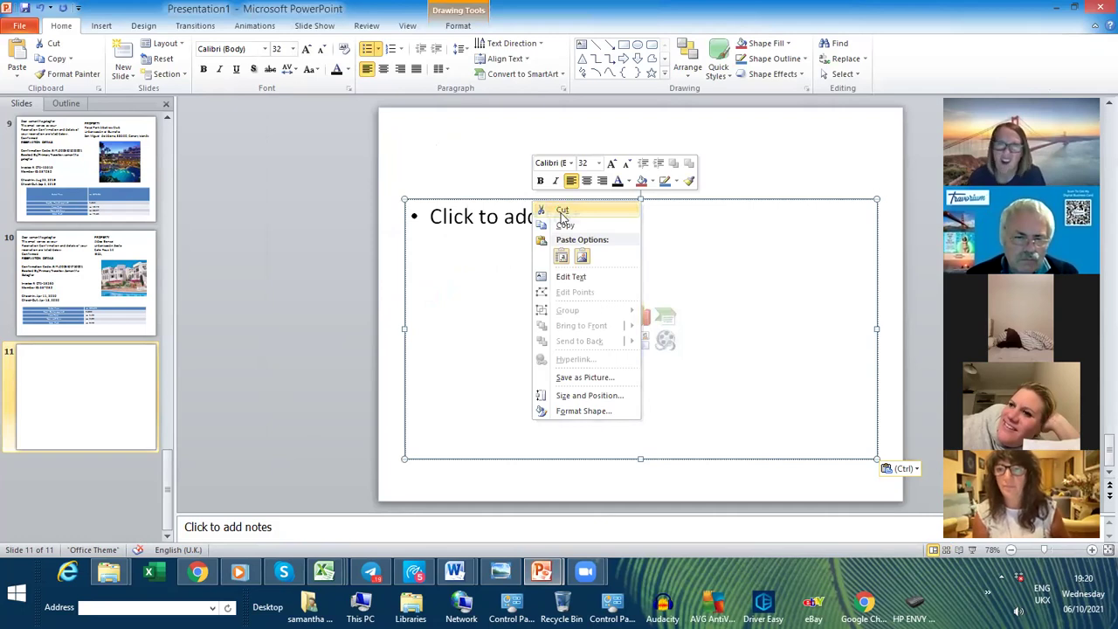
left_click(562, 211)
Step: Copy the selected reservation details in the Word document again and paste them into the upper-left corner of slide 11 in PowerPoint
mouse_move(454, 571)
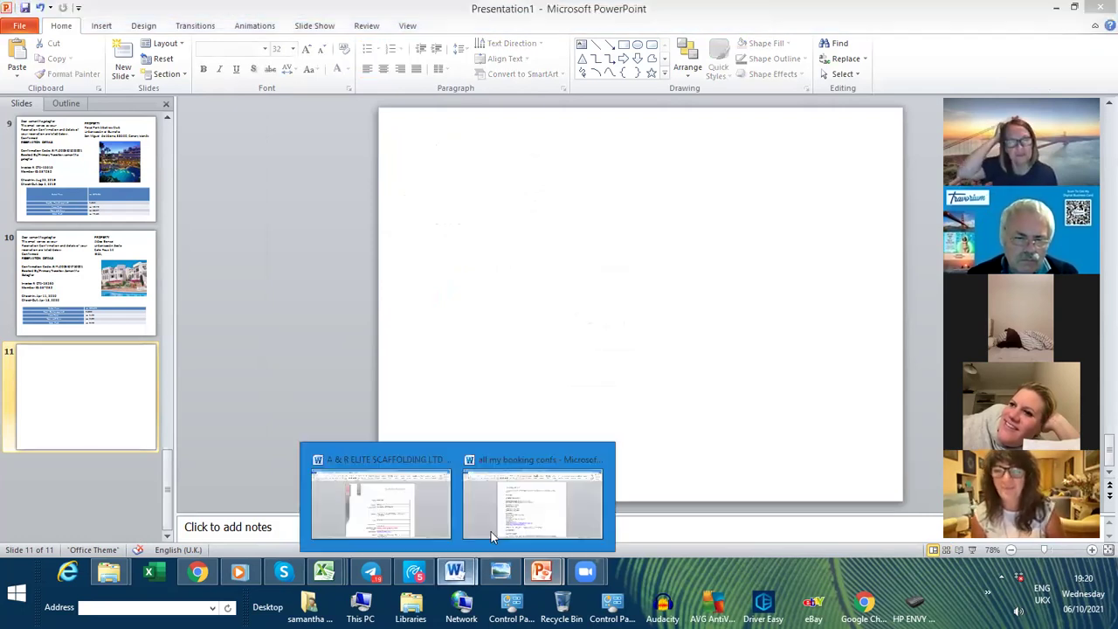
left_click(521, 511)
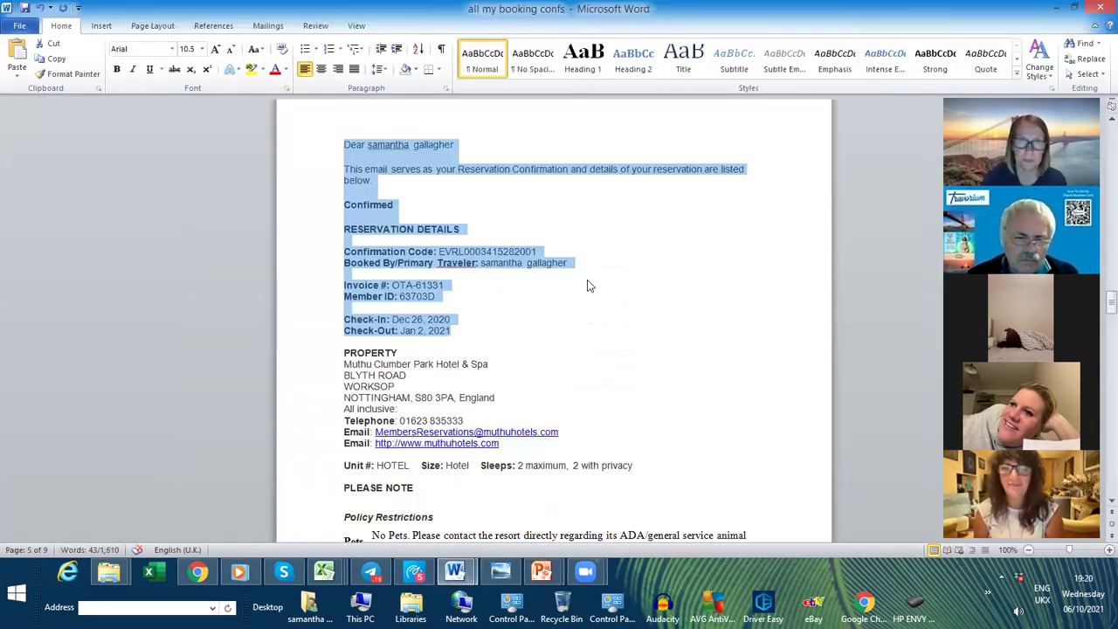
left_click(541, 571)
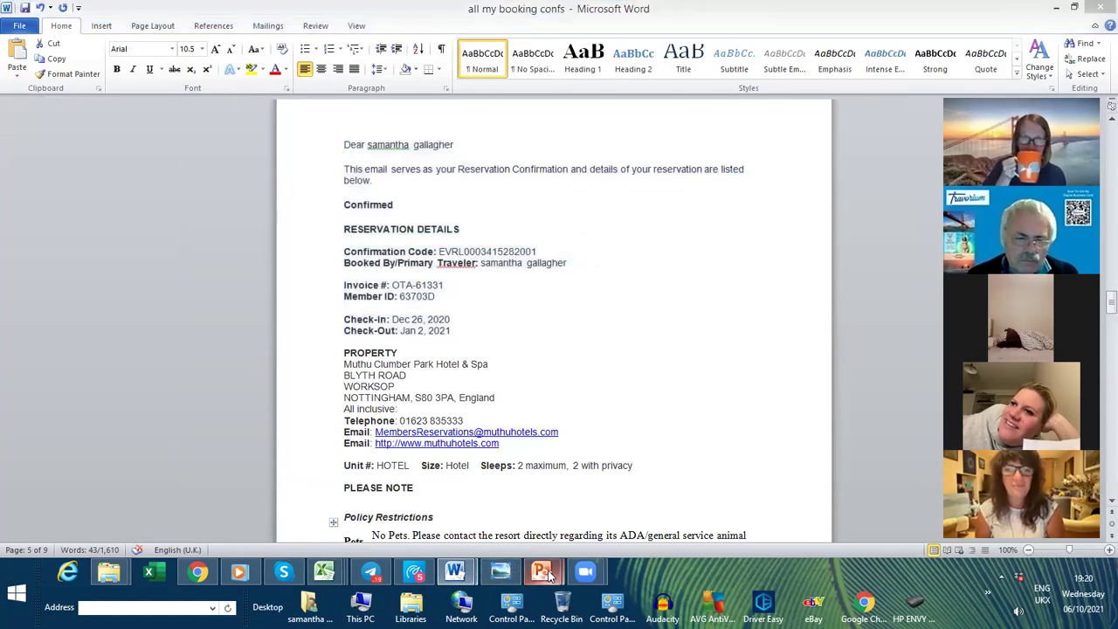
left_click(626, 513)
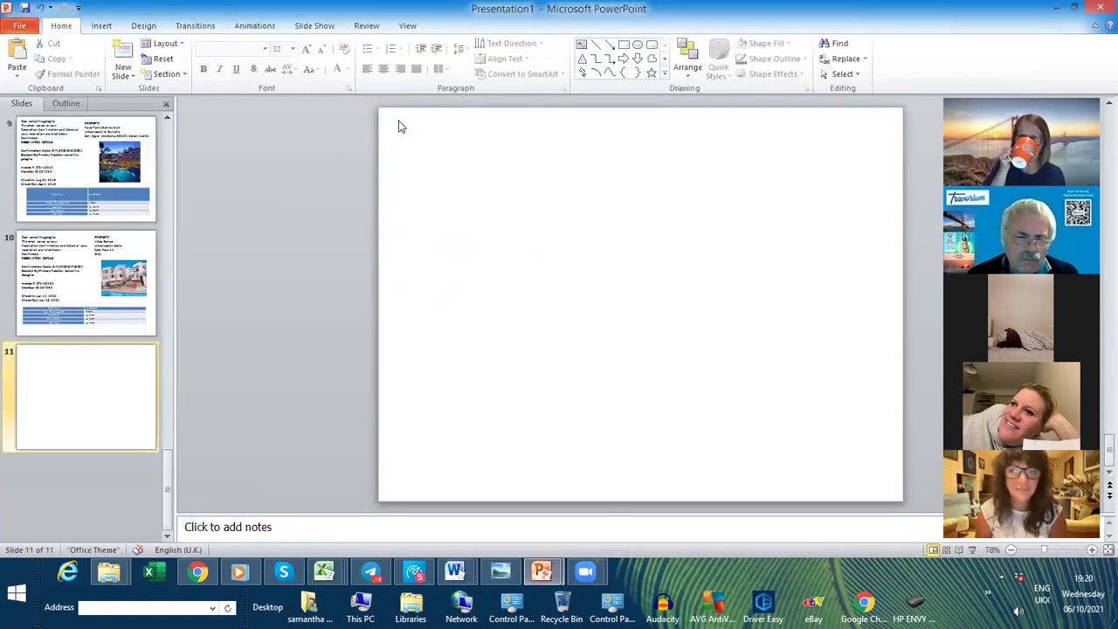
key("ctrl+v")
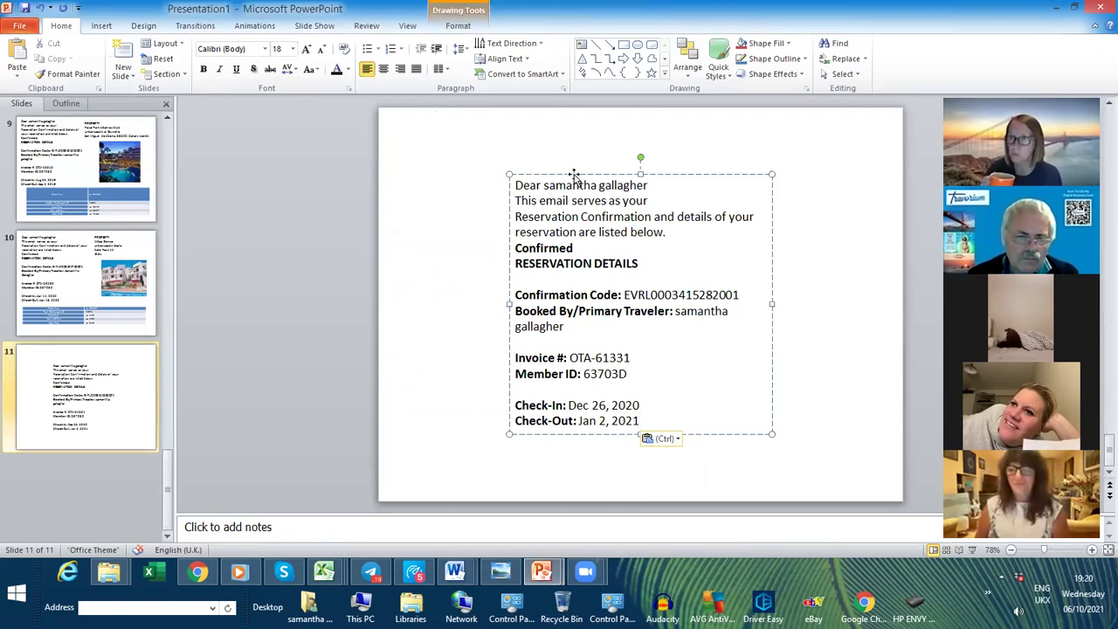
left_click_drag(585, 173, 464, 116)
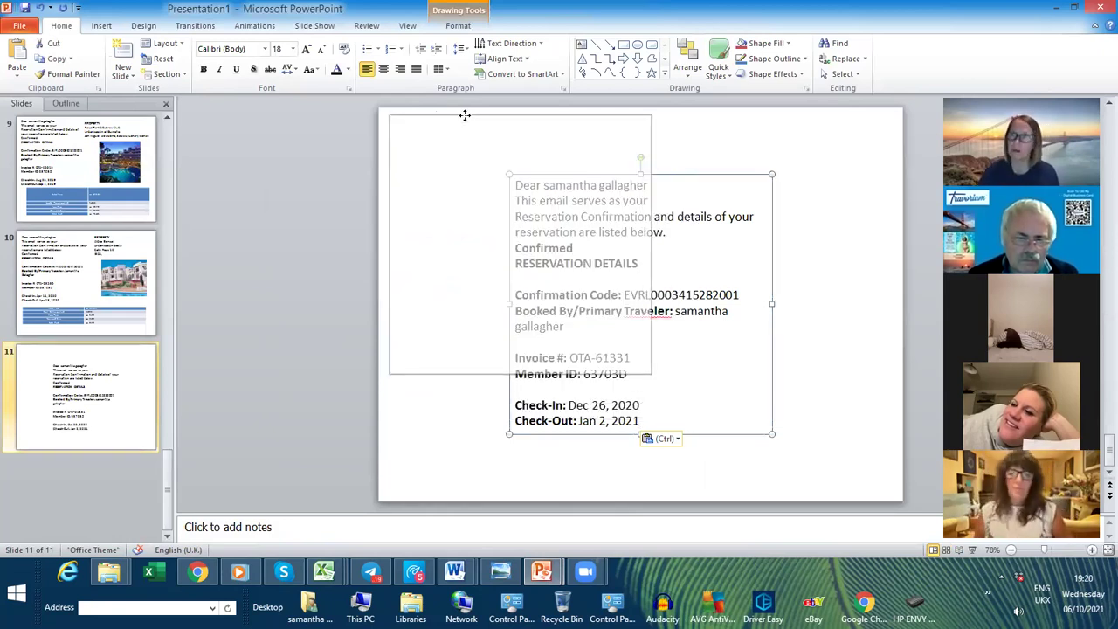
left_click_drag(466, 121, 466, 117)
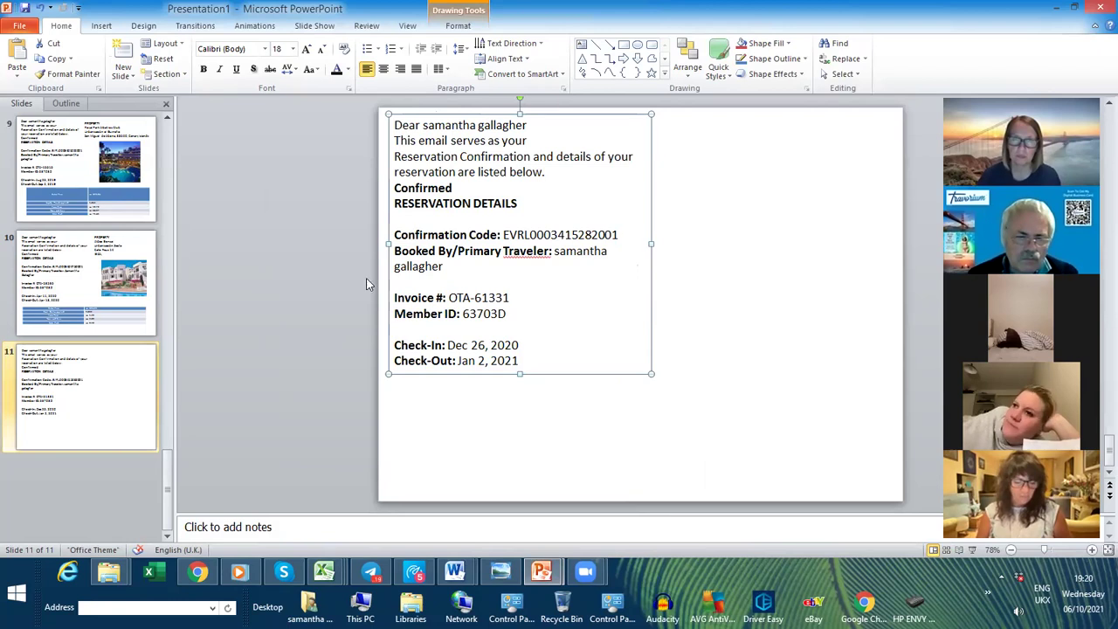
Step: Switch back to "all my booking confs" in Word and copy the PROPERTY block from the heading through the England address line
left_click(455, 572)
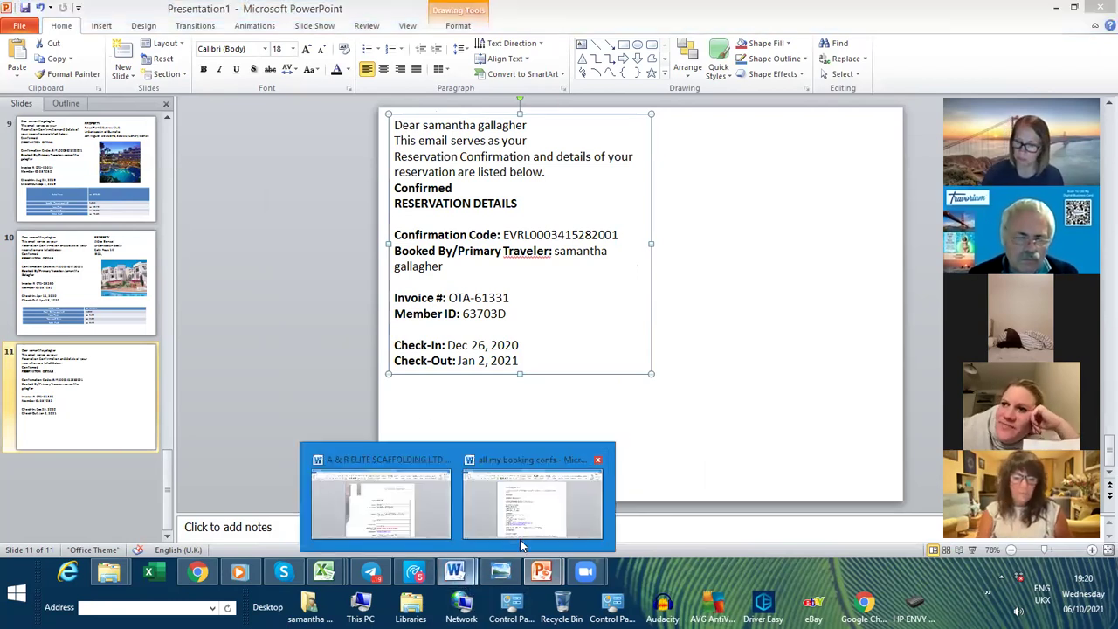
left_click(535, 496)
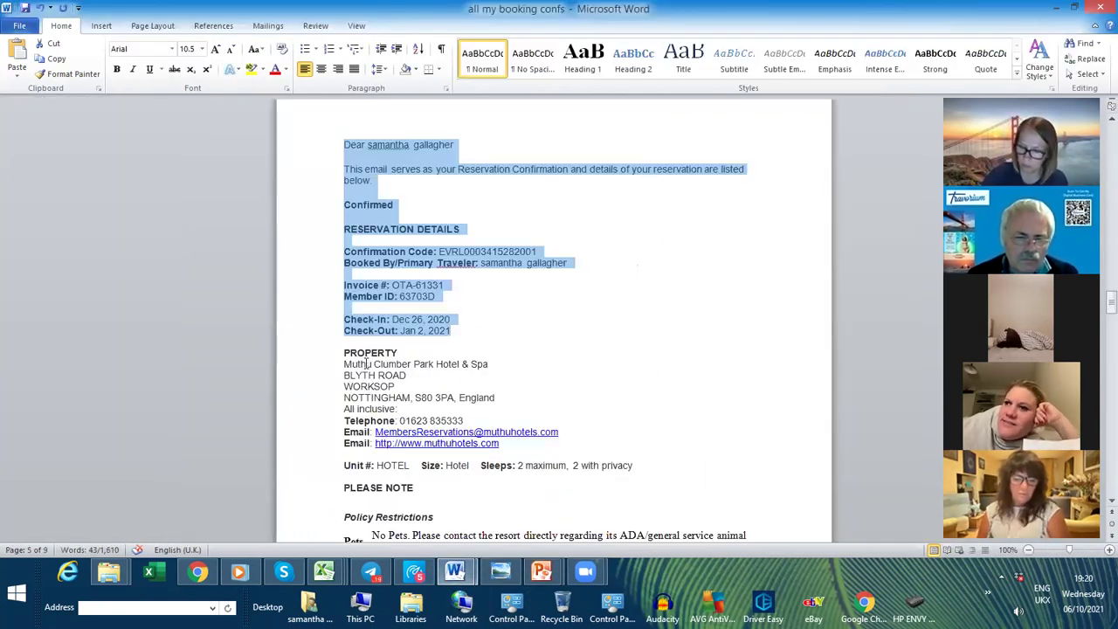
left_click_drag(345, 352, 495, 400)
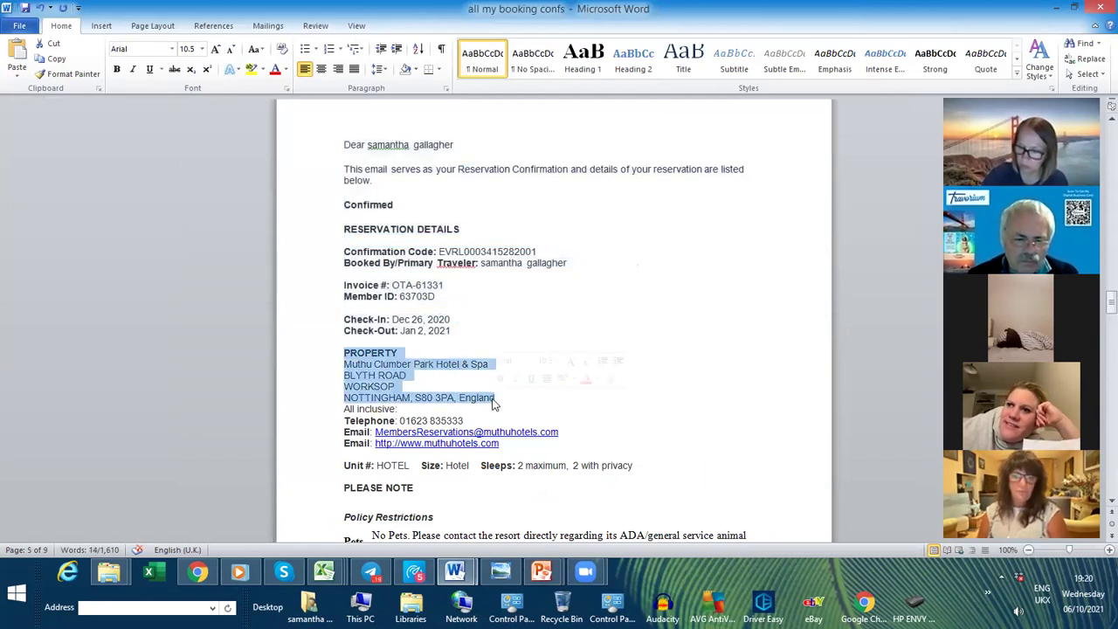
left_click(566, 399)
left_click_drag(368, 385, 335, 357)
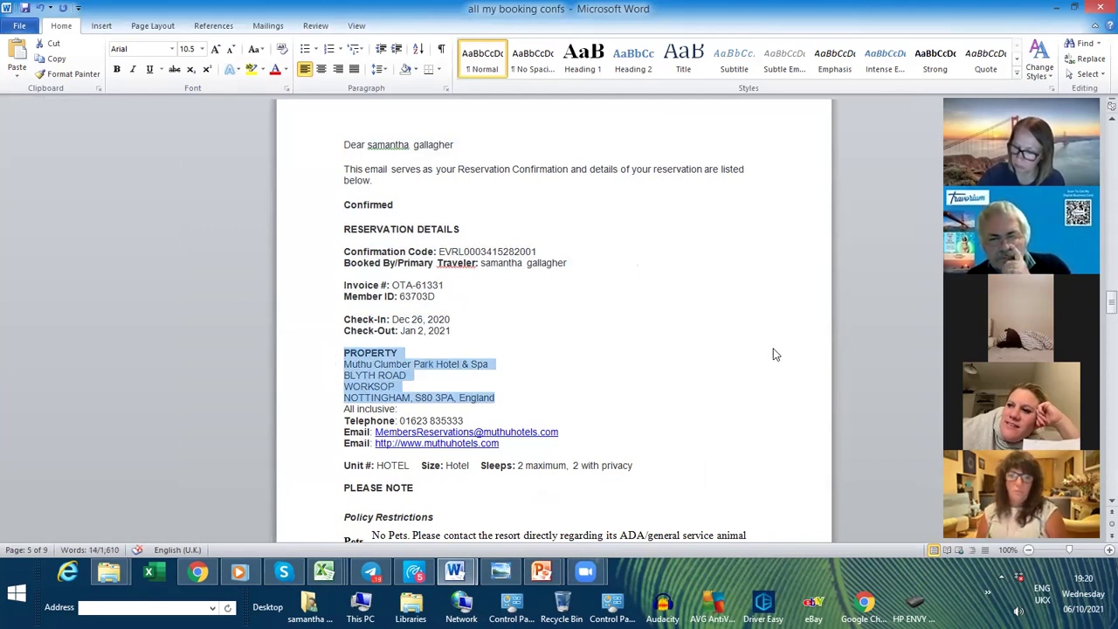
Step: Return to Presentation1 in PowerPoint, paste the property block onto slide 11 and place it in the upper-right corner, level with the reservation details
left_click(542, 572)
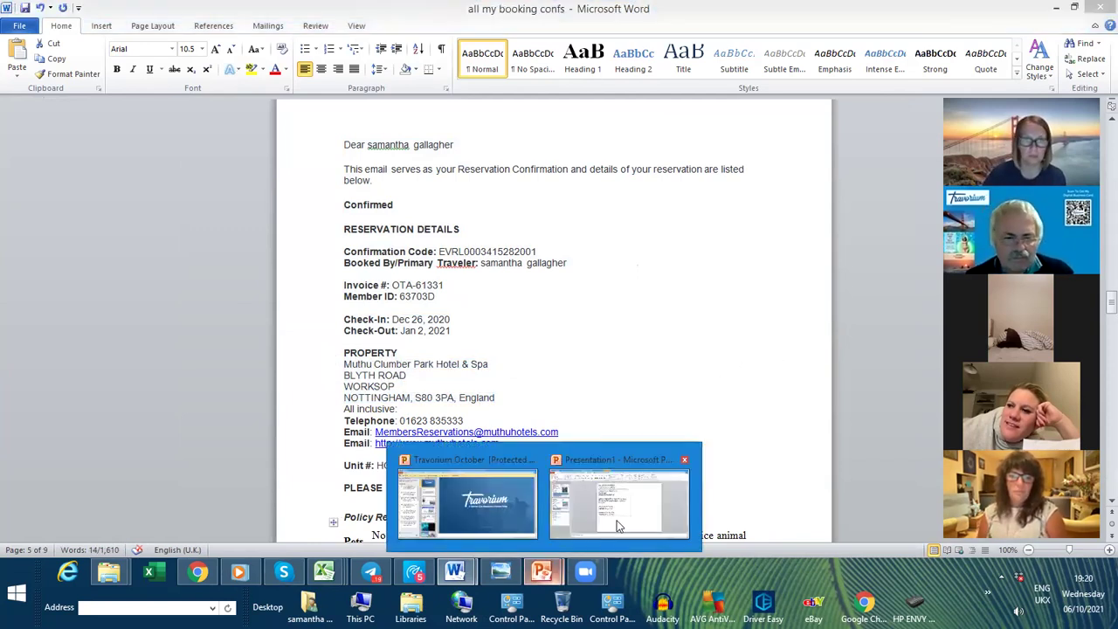
left_click(617, 525)
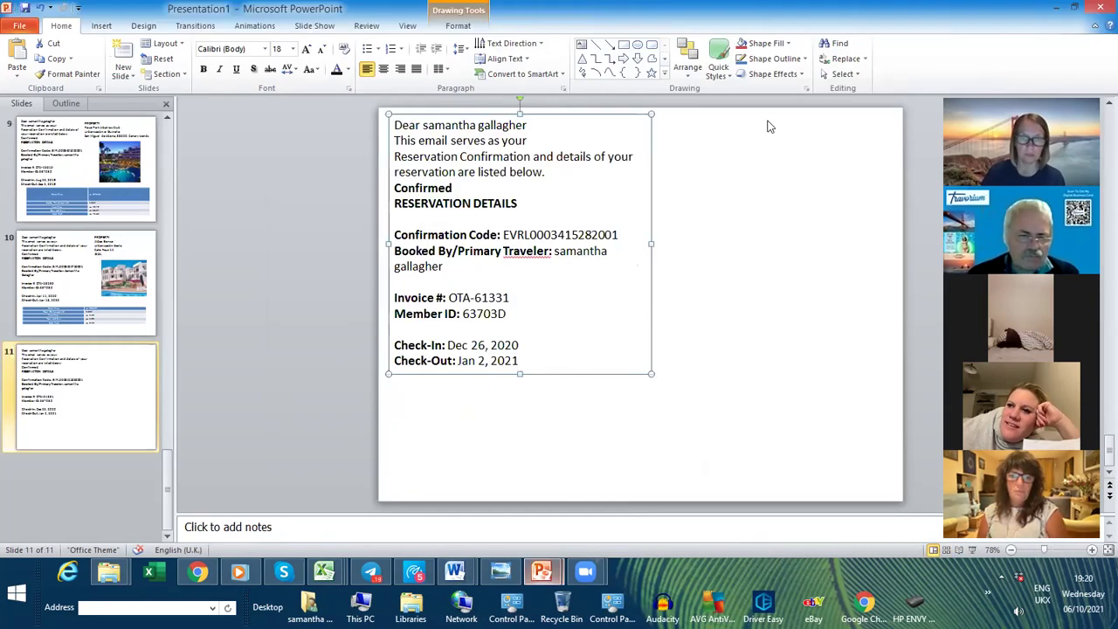
left_click(706, 131)
key("ctrl+v")
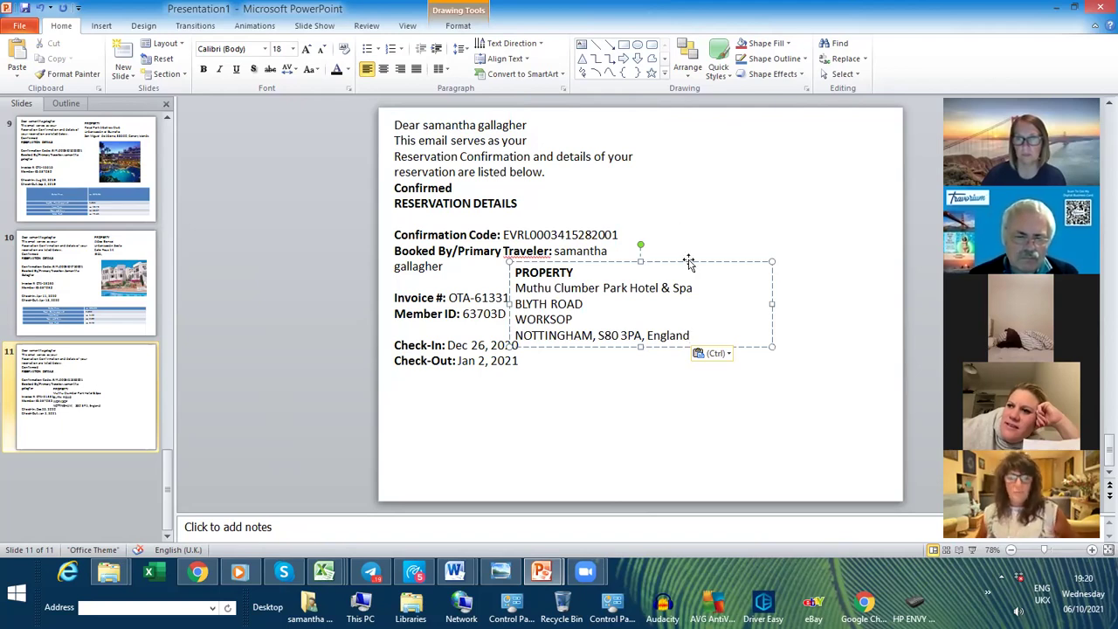
left_click_drag(688, 260, 874, 118)
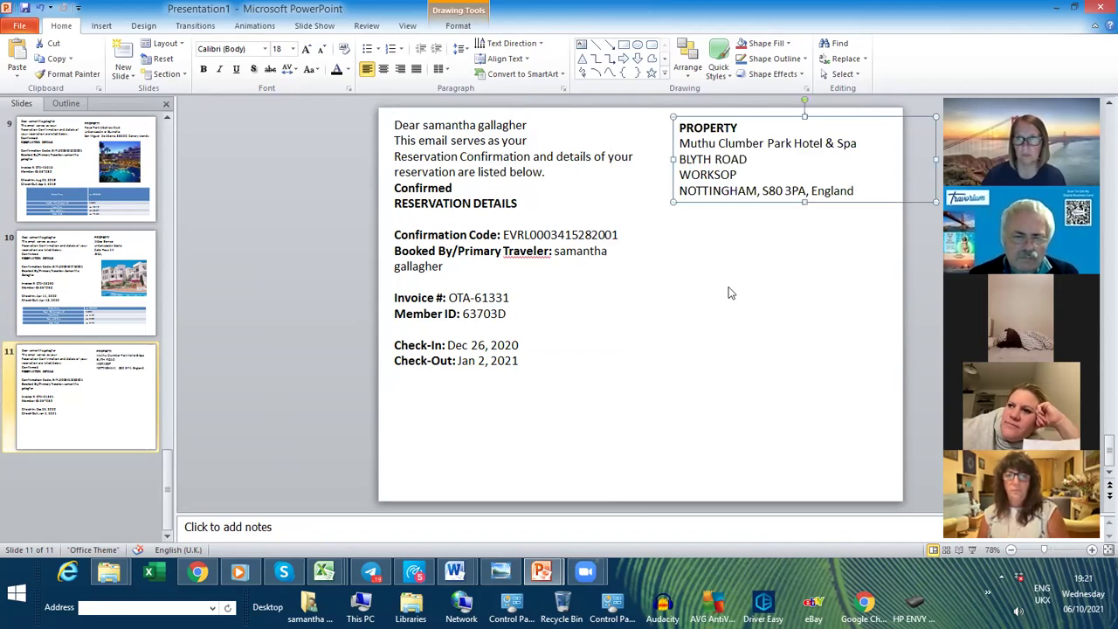
left_click(594, 177)
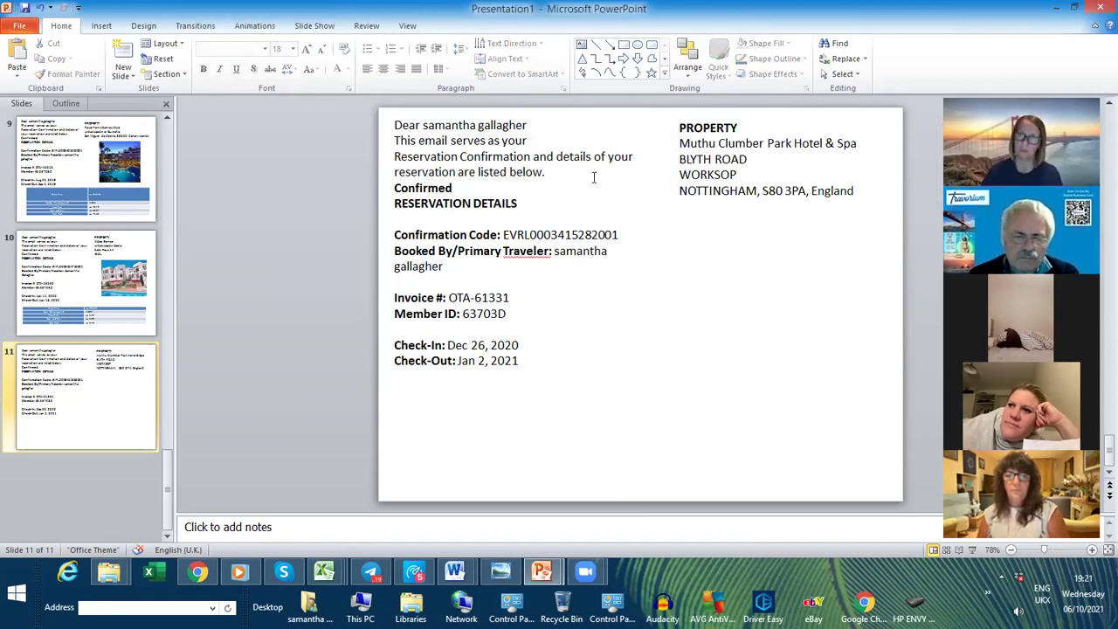
left_click(759, 114)
left_click_drag(759, 115, 740, 107)
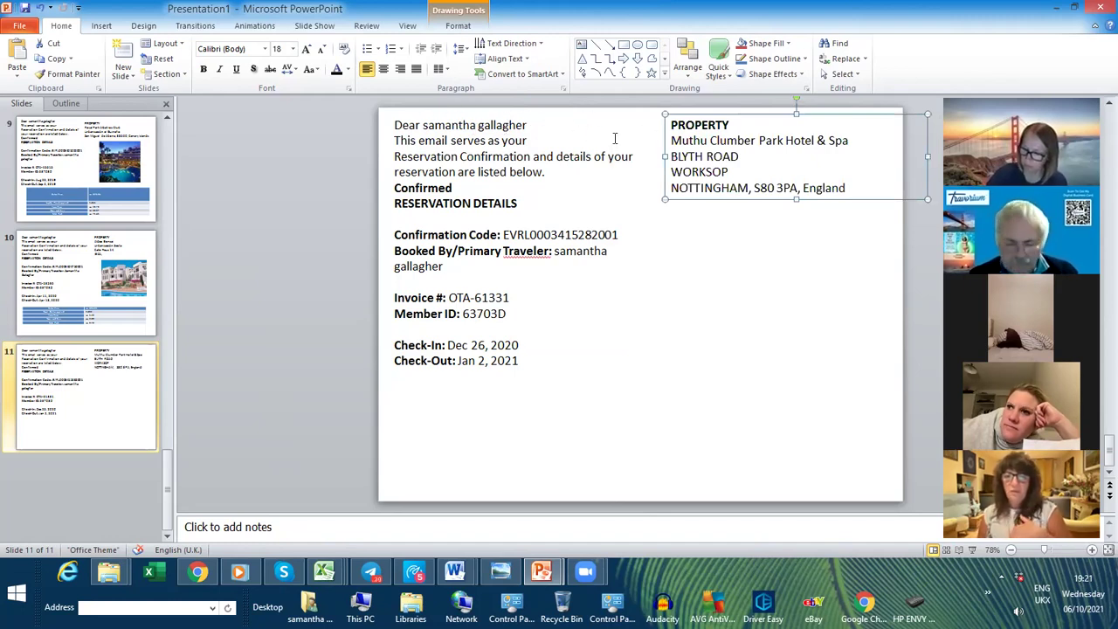
Step: Switch to "all my booking confs" in Word and copy the Payment Information heading with its table through the Total Paid row
left_click(697, 302)
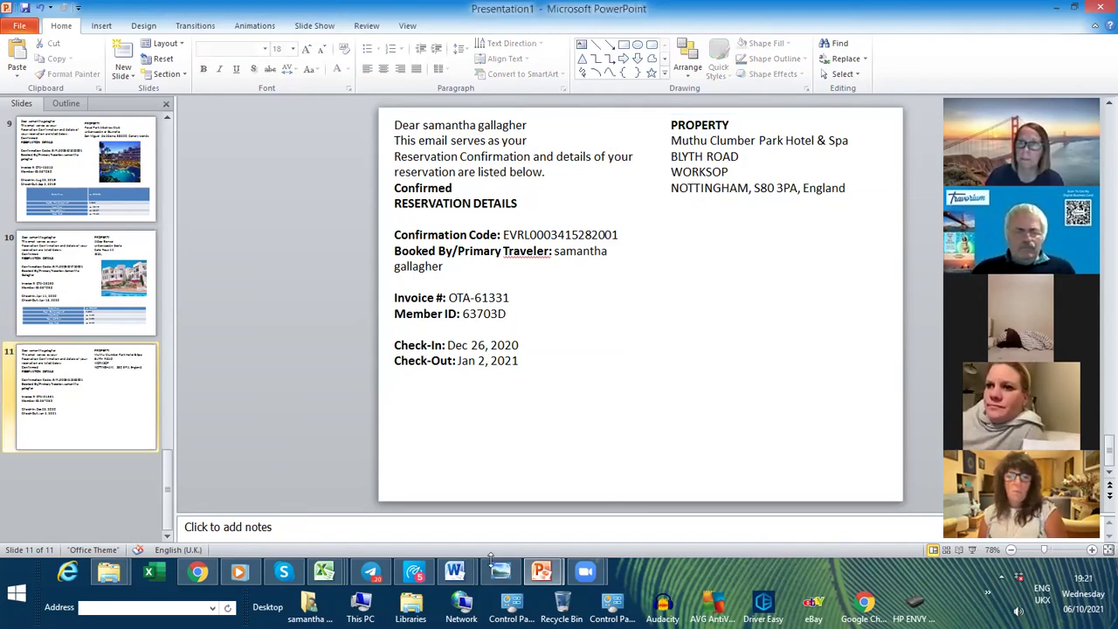
mouse_move(456, 575)
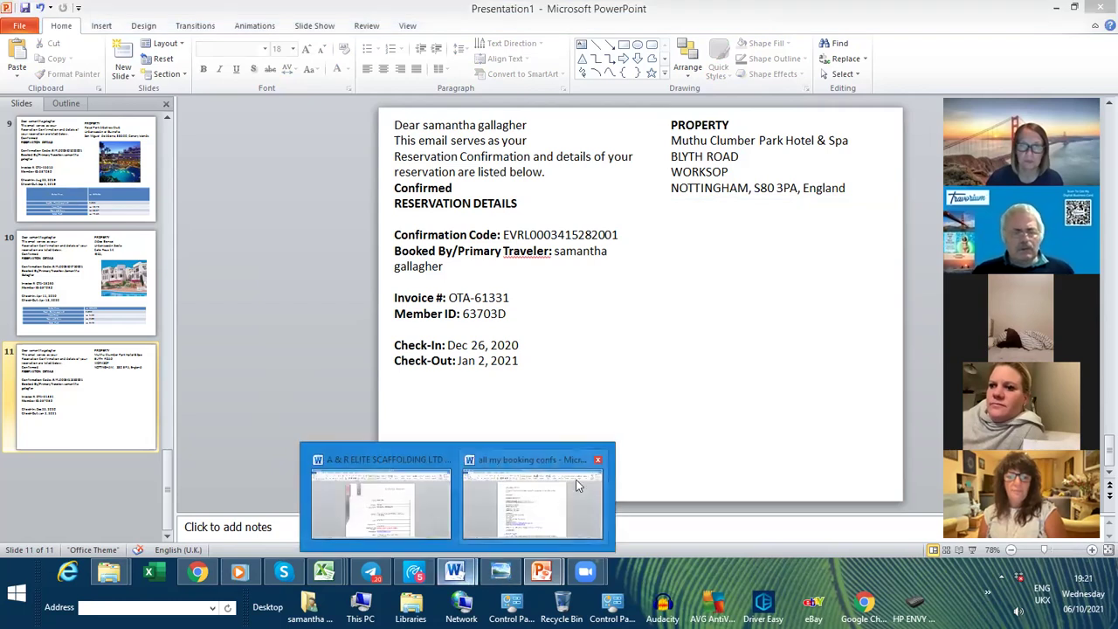
left_click(537, 506)
scroll(749, 325, "down", 5)
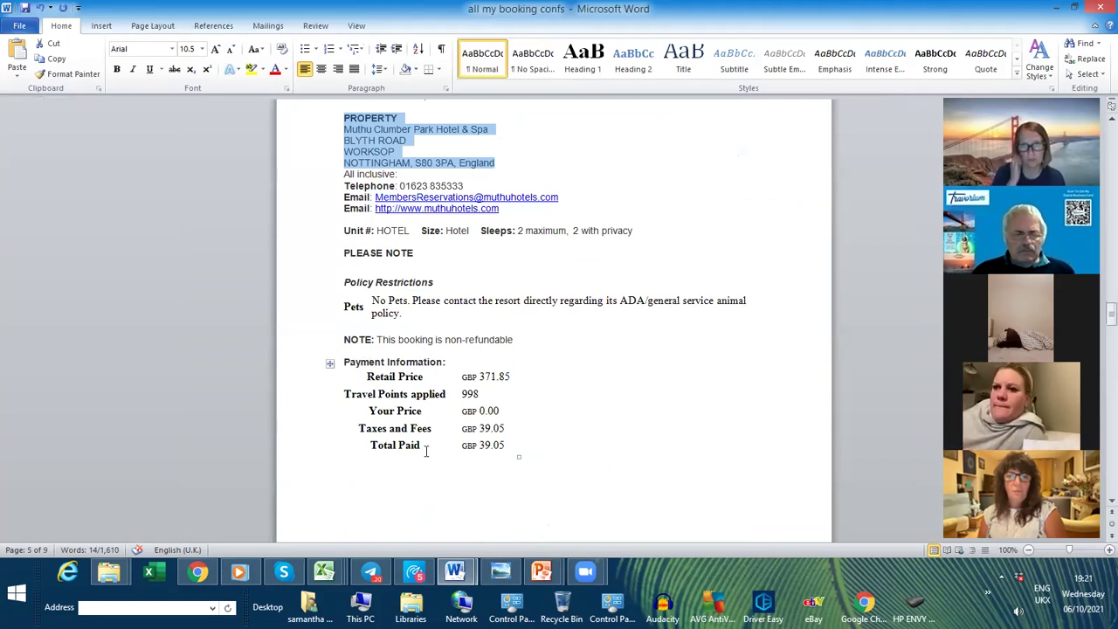
left_click_drag(415, 441, 463, 437)
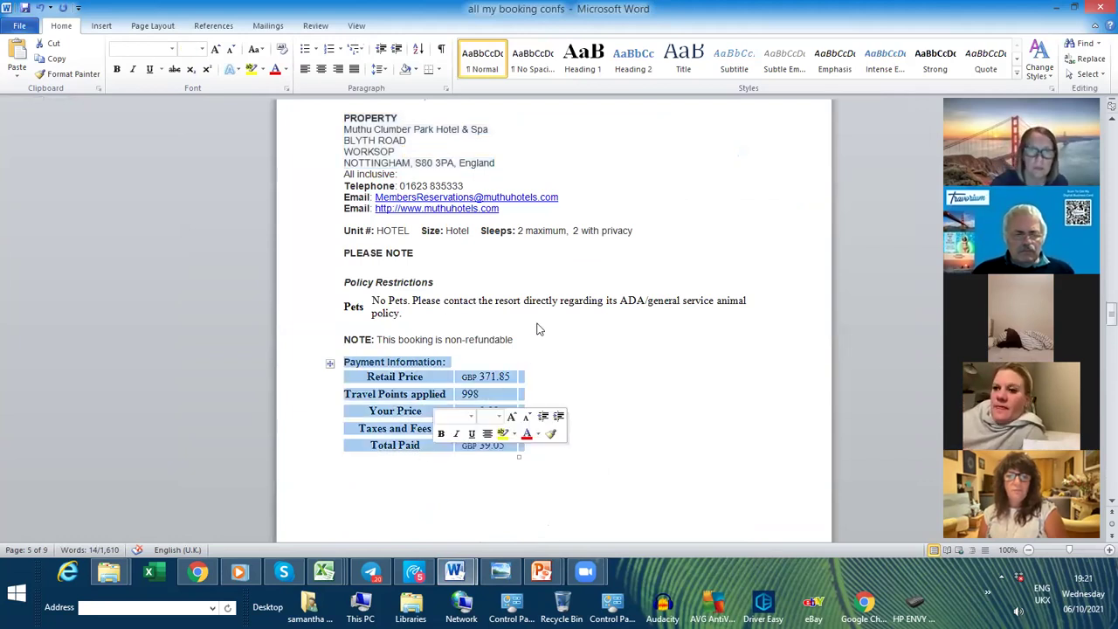
right_click(503, 393)
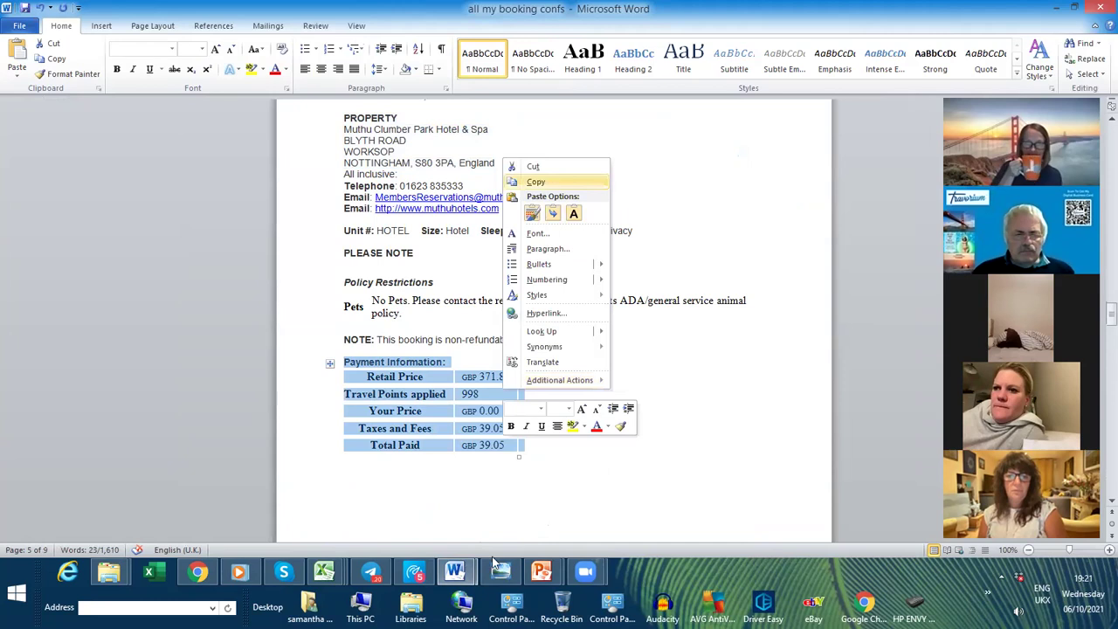
Step: Return to Presentation1 in PowerPoint, paste the payment table onto slide 11 and place it below the check-out date
left_click(541, 573)
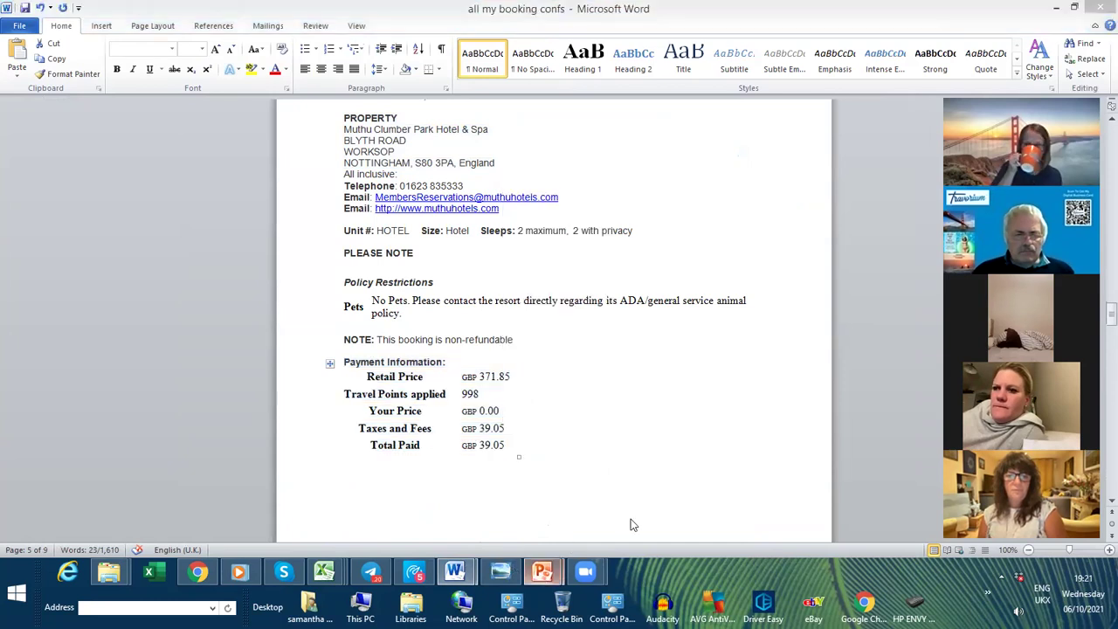
mouse_move(542, 573)
left_click(618, 500)
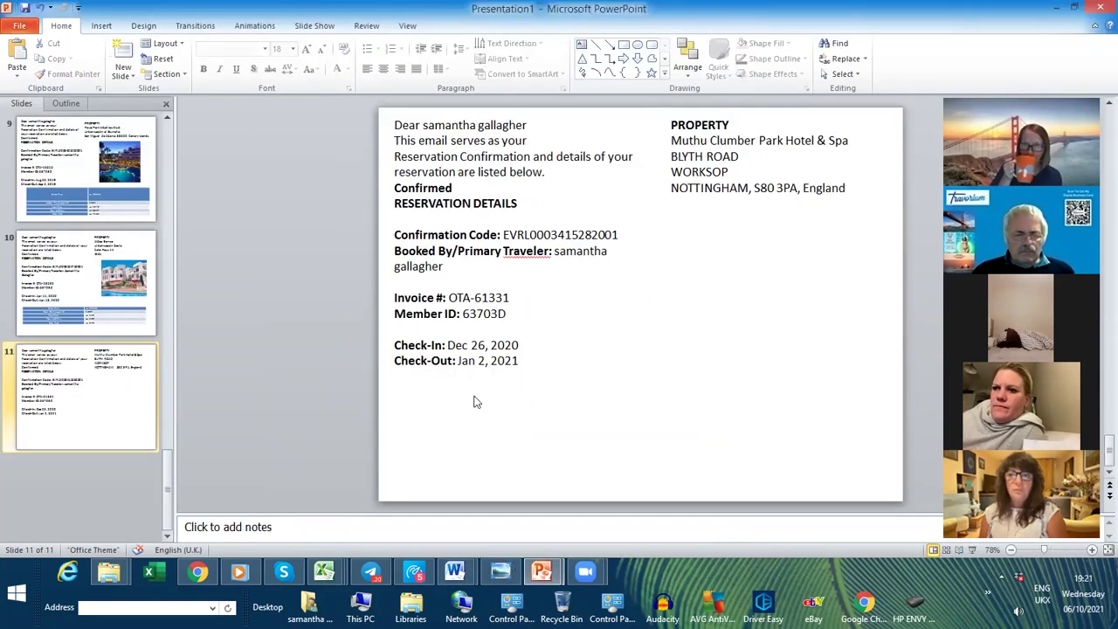
key("ctrl+v")
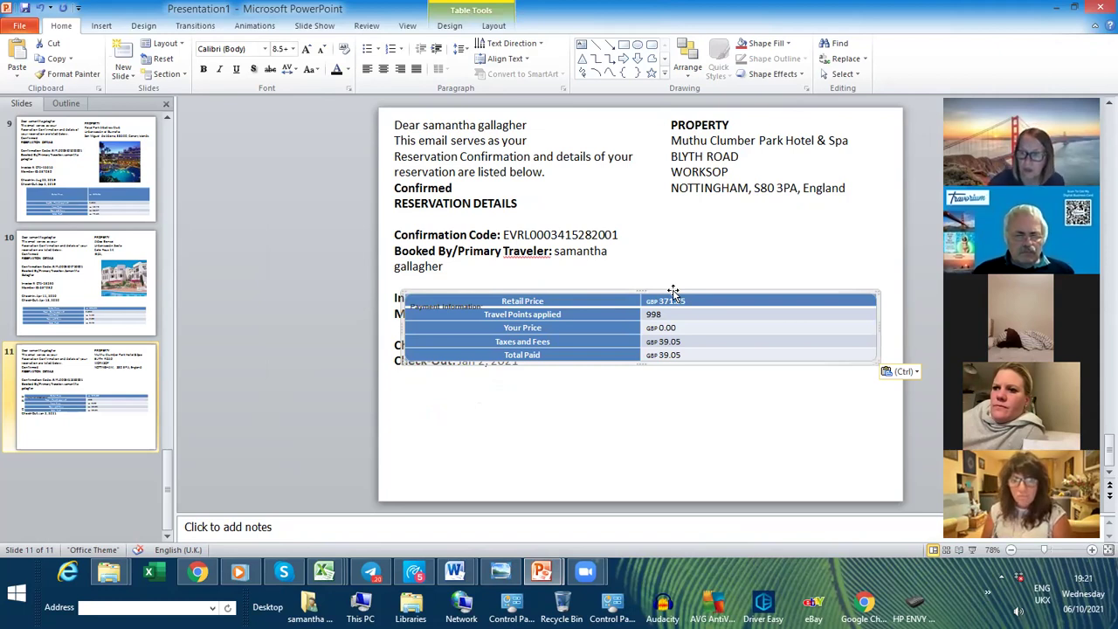
left_click_drag(669, 290, 673, 392)
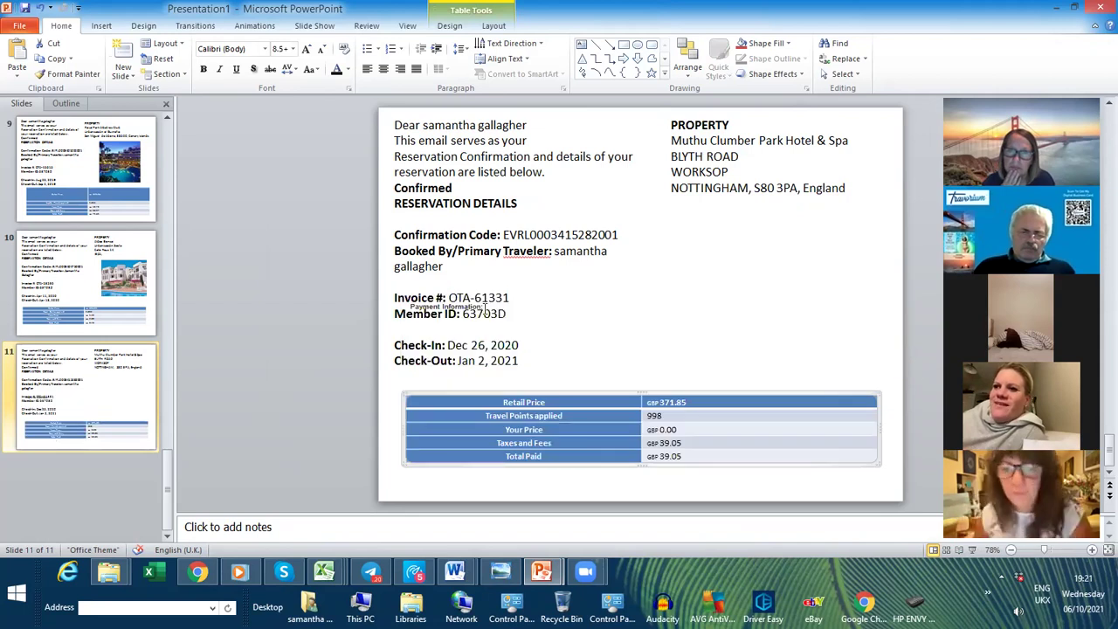
Step: Erase the stray "Payment Information:" text that overlaps the invoice and member ID lines on slide 11
key("Escape")
left_click(485, 303)
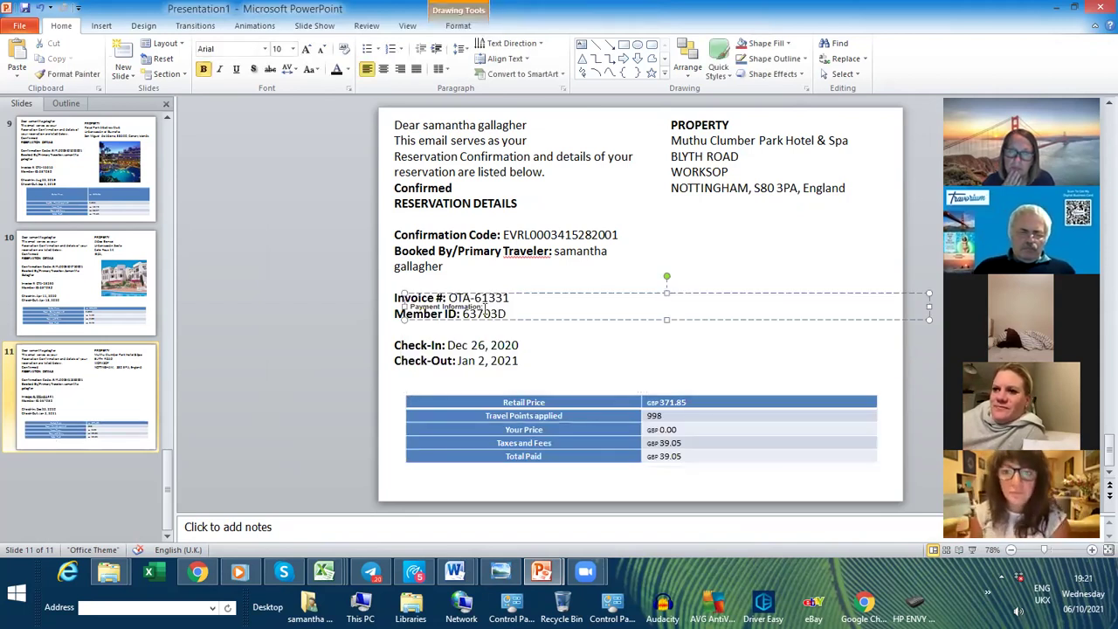
left_click(483, 306)
left_click(483, 305)
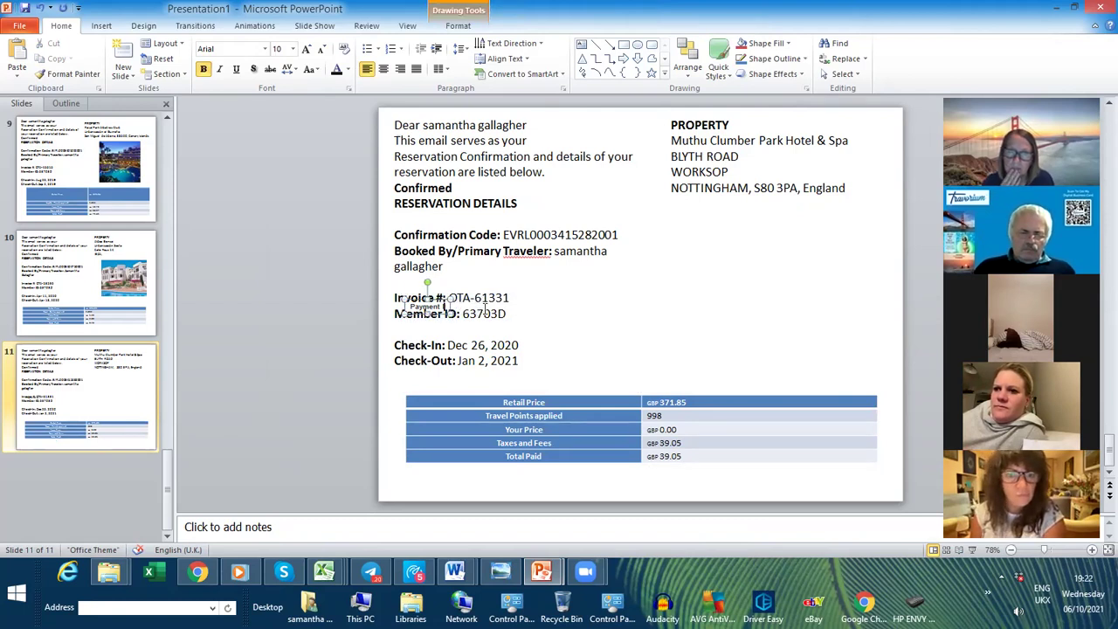
key("BackSpace")
key("BackSpace")
key("BackSpace")
key("BackSpace")
key("BackSpace")
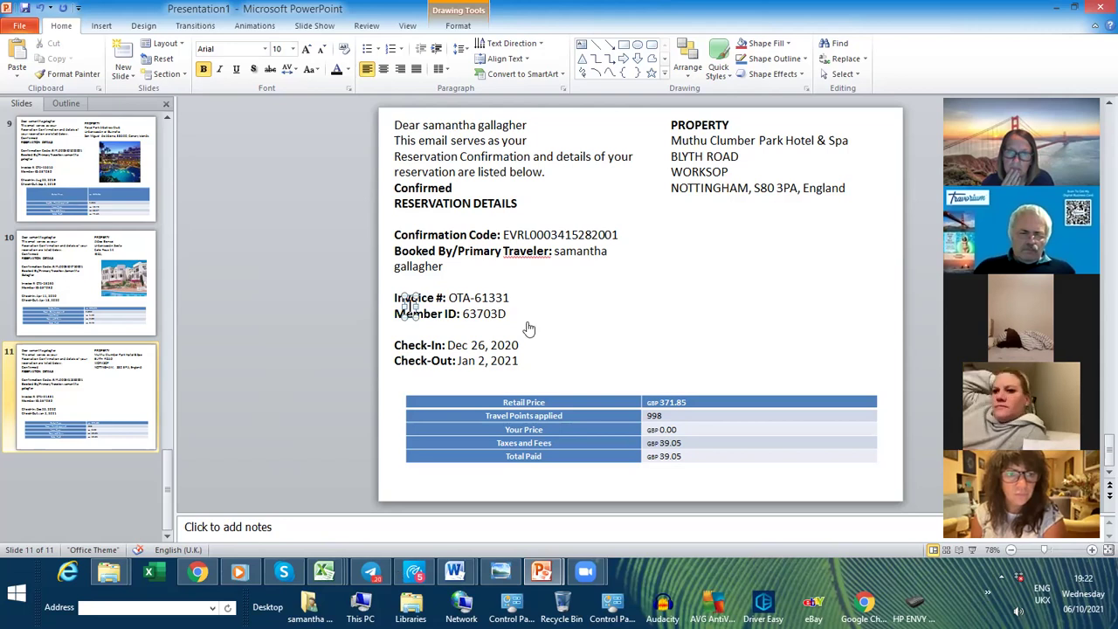
Step: Switch to the "testing" chat in Telegram and copy the photo of the brick hotel lit up at dusk
key("alt+Tab")
scroll(616, 361, "up", 3)
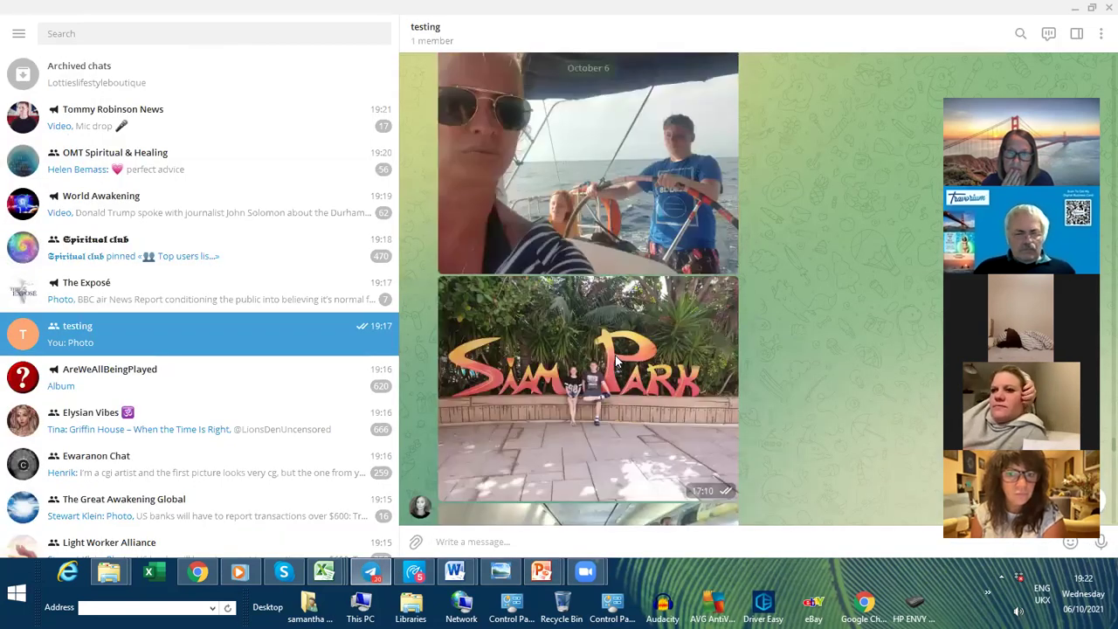
scroll(616, 361, "up", 10)
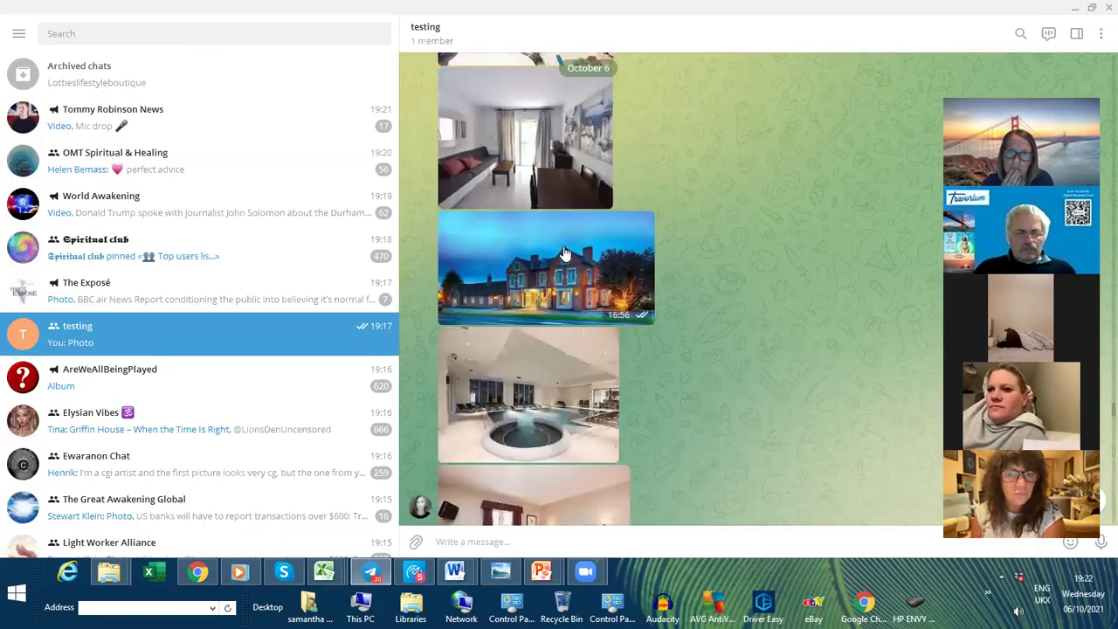
right_click(564, 253)
left_click(613, 393)
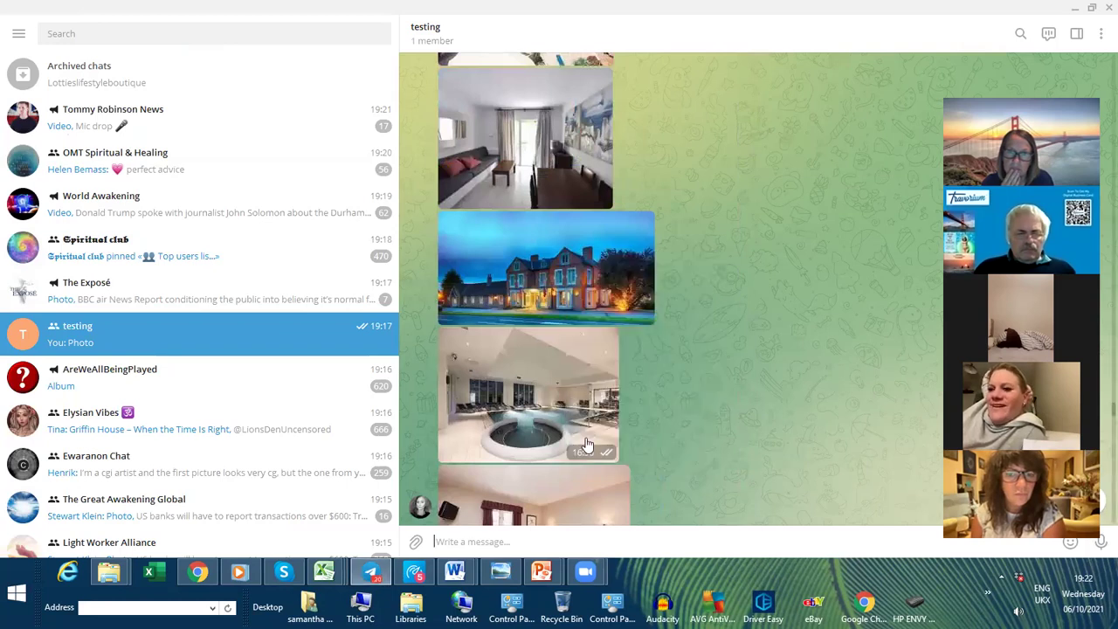
Step: Return to Presentation1, paste the hotel photo onto slide 11, enlarge it to about 5.4 × 10.27 cm and place it below the property address
mouse_move(541, 572)
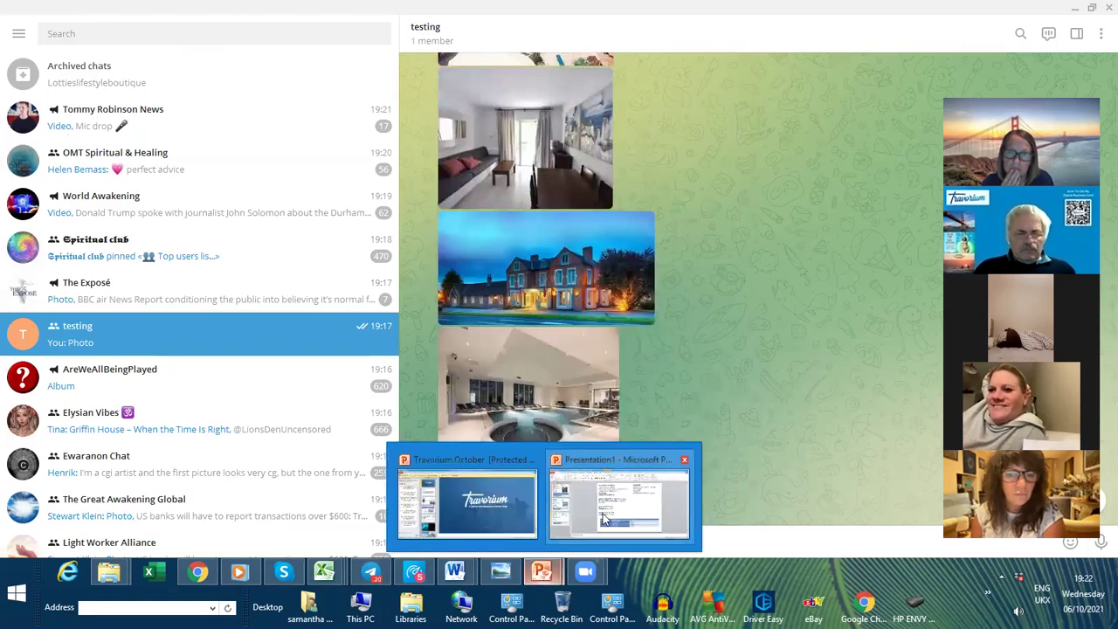
left_click(602, 519)
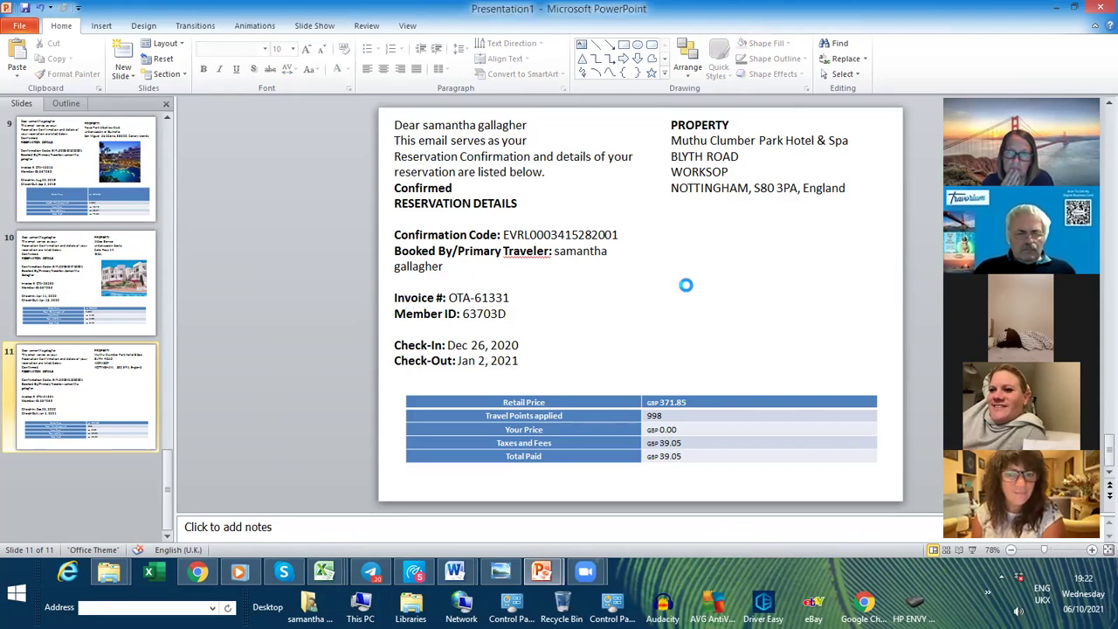
key("ctrl+v")
left_click_drag(669, 261, 769, 234)
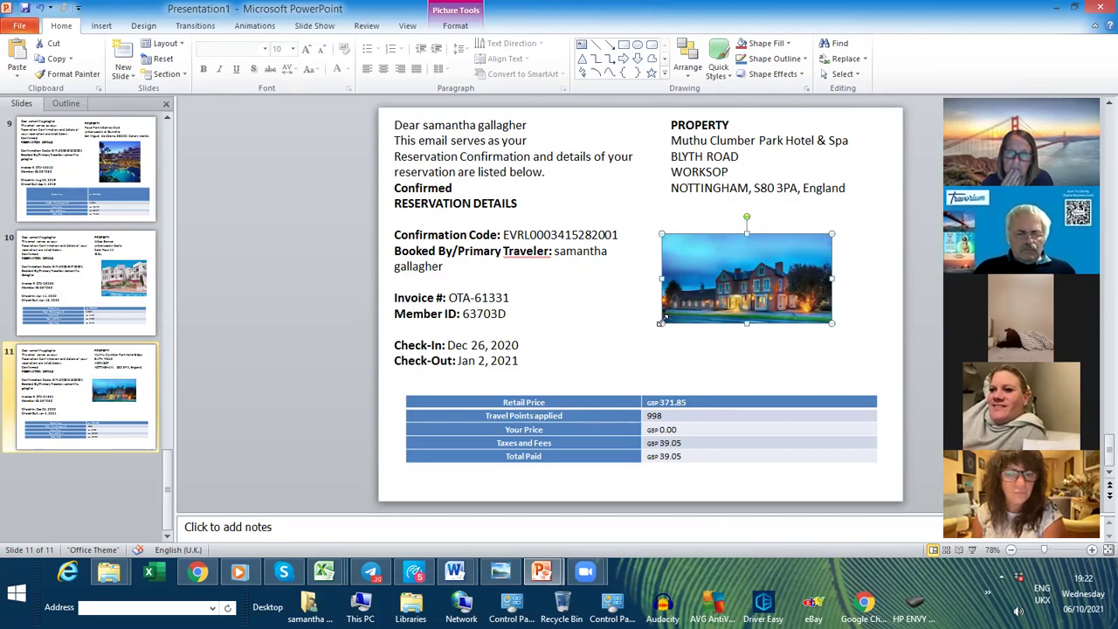
left_click_drag(661, 320, 619, 345)
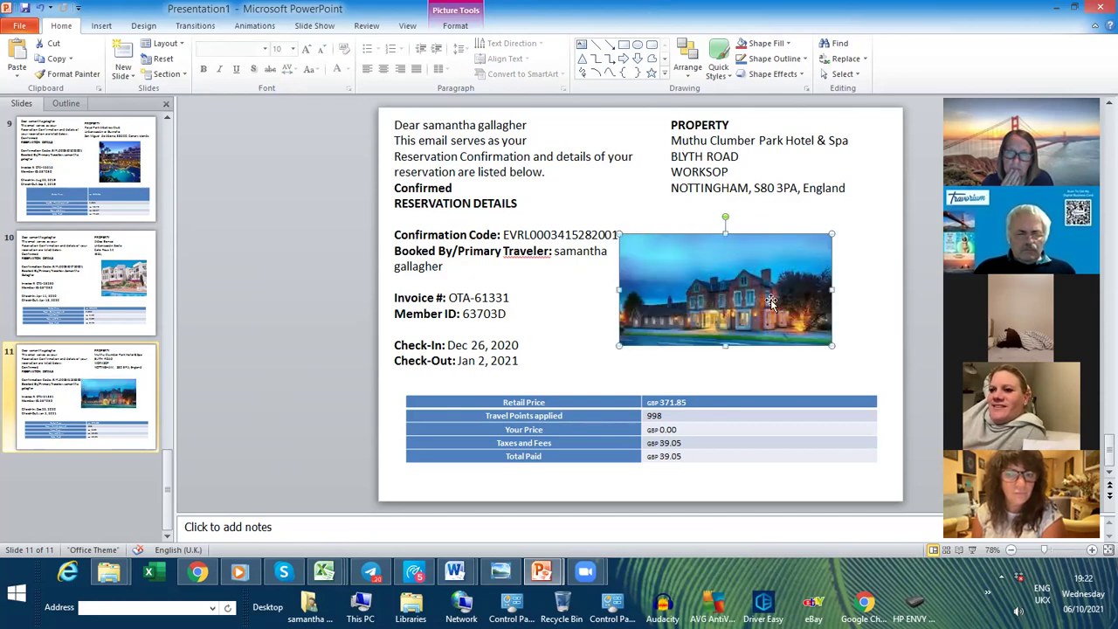
mouse_move(799, 298)
left_mouse_down()
mouse_move(814, 296)
mouse_move(799, 300)
left_mouse_up()
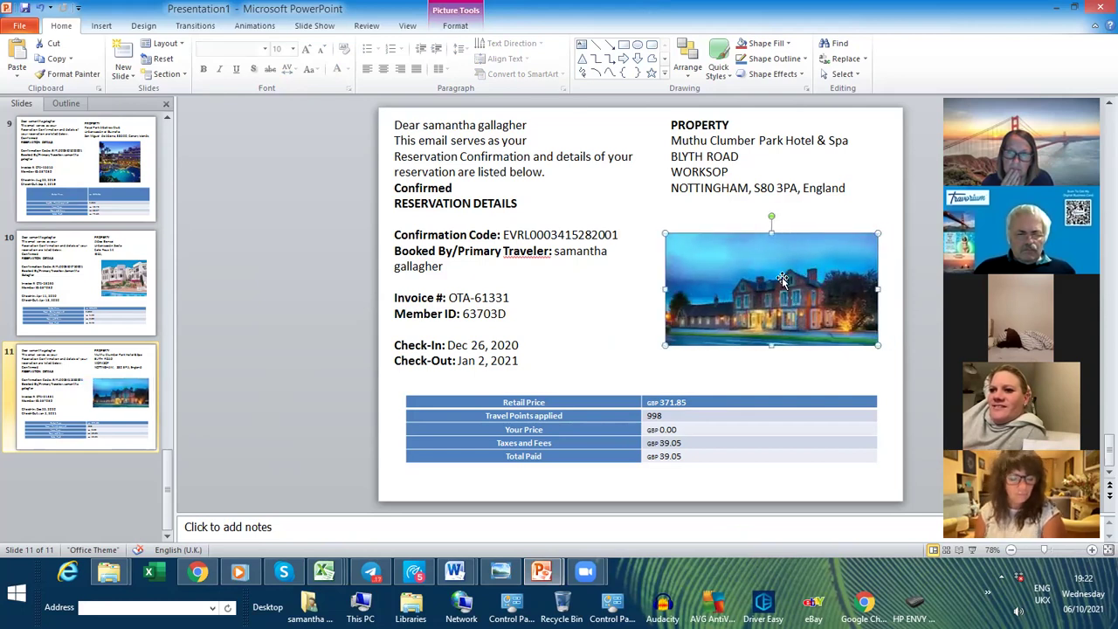
Step: Open the picture formatting settings for the hotel photo and apply the 50% sharpen preset
right_click(784, 281)
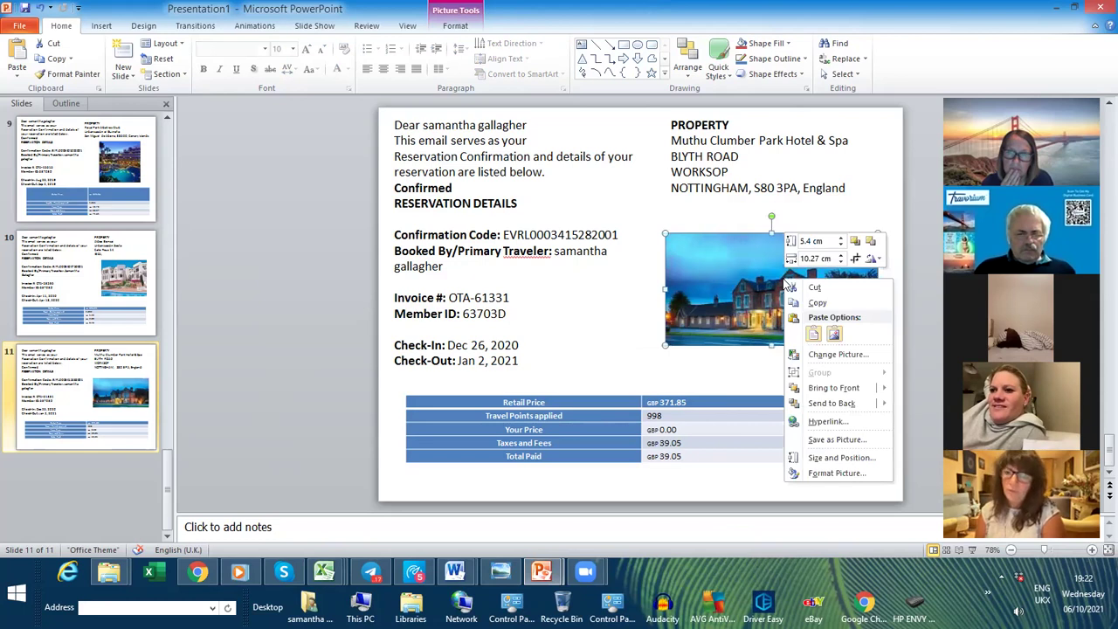
left_click(837, 473)
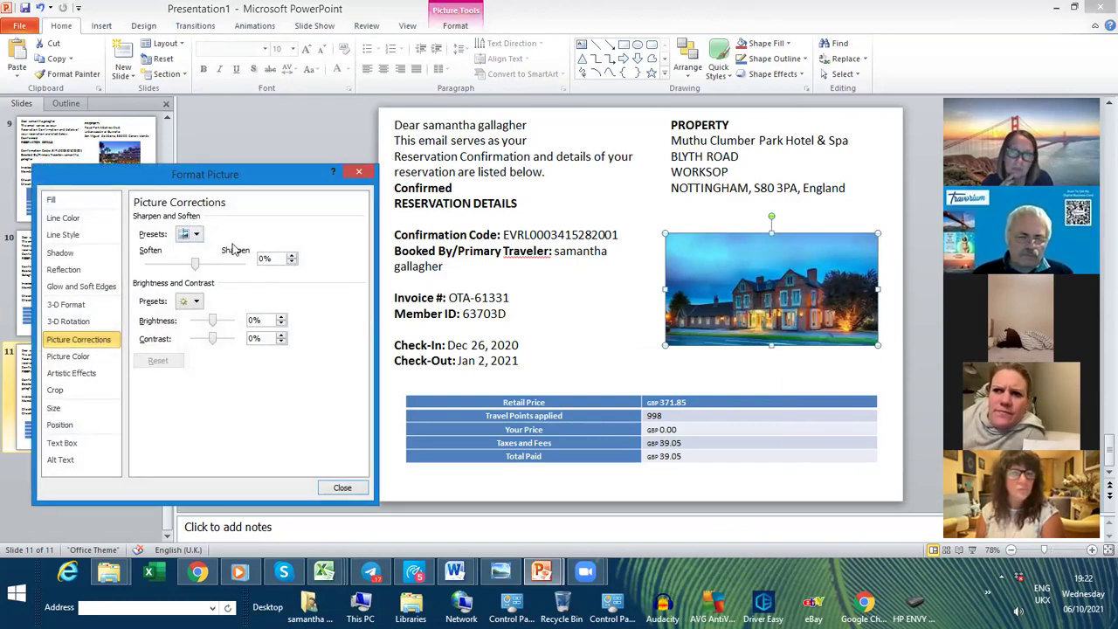
left_click(197, 236)
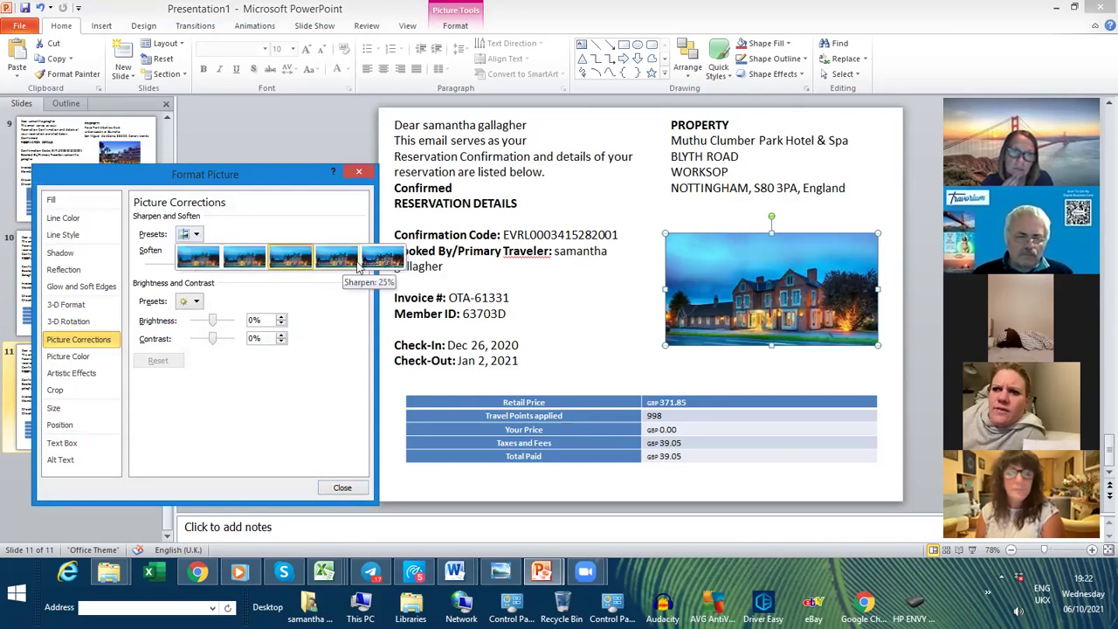
left_click(380, 257)
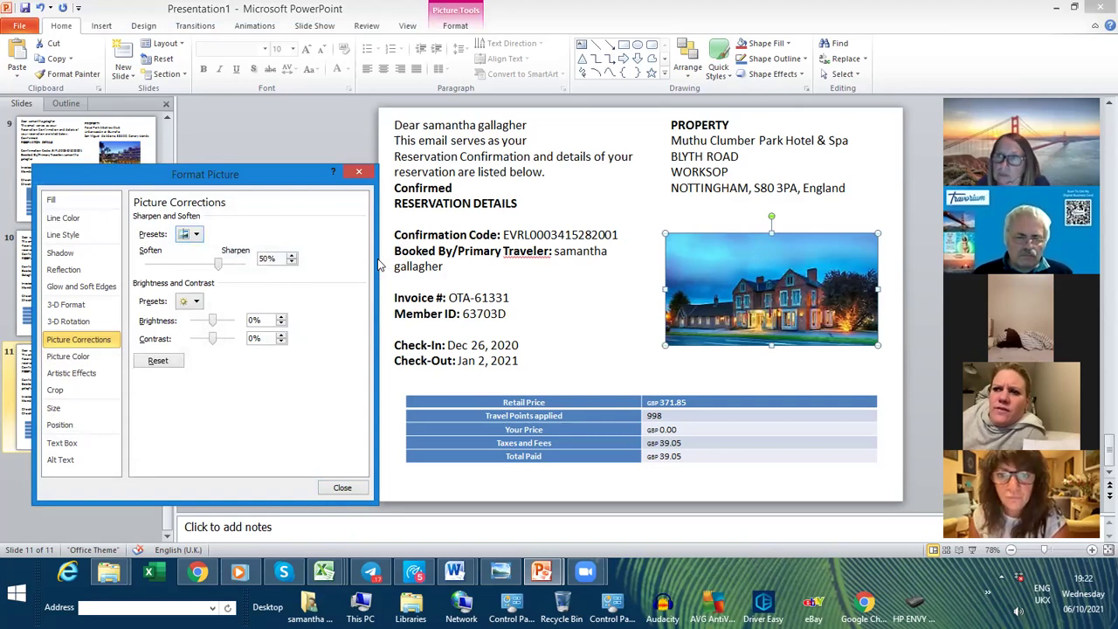
Step: Try the -50% soften, 0% and 25% sharpen presets on the hotel photo and return it to 50% sharpening
left_click(198, 238)
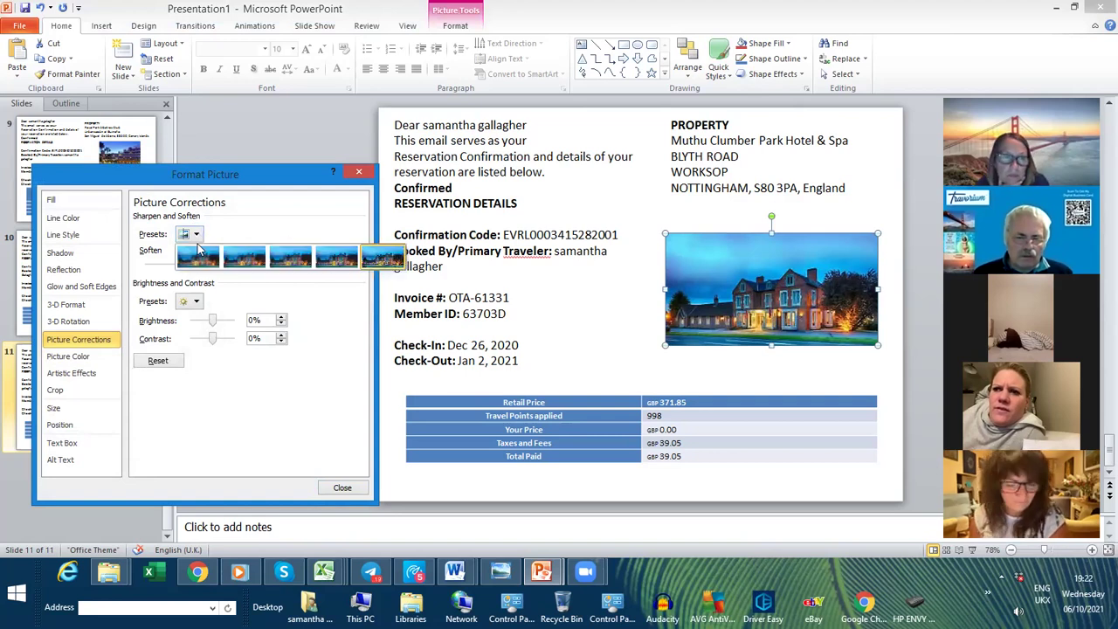
left_click(197, 259)
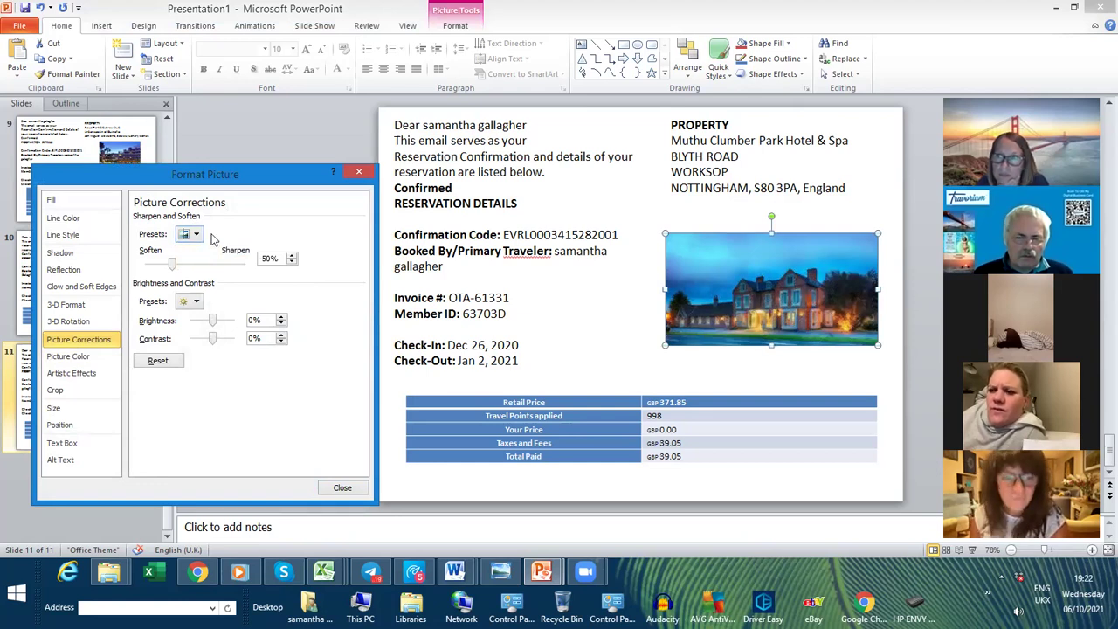
left_click(198, 234)
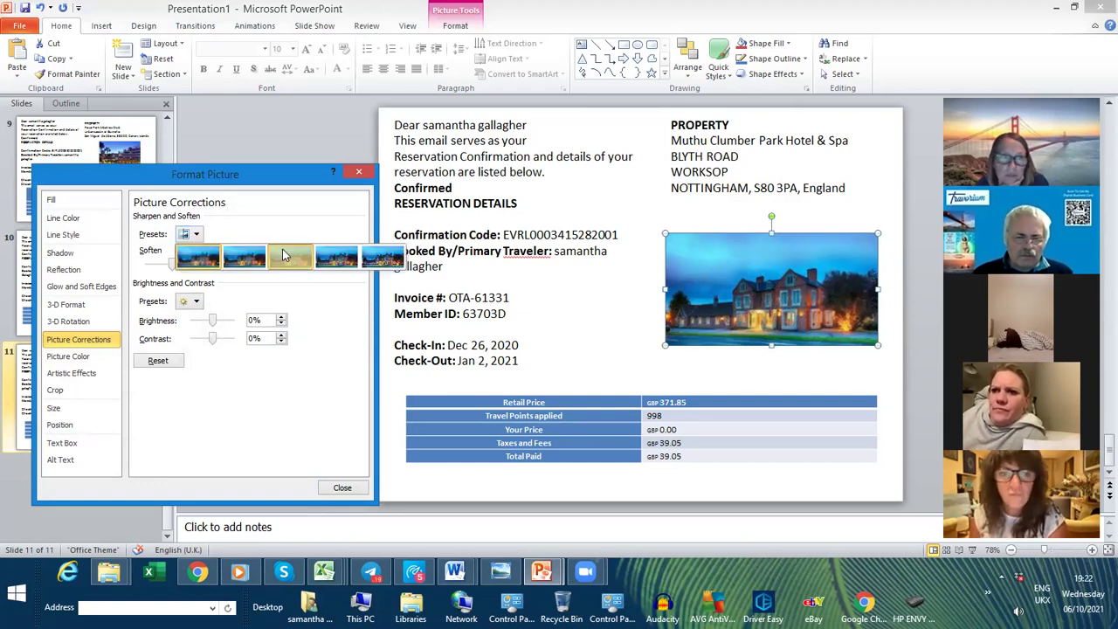
left_click(285, 256)
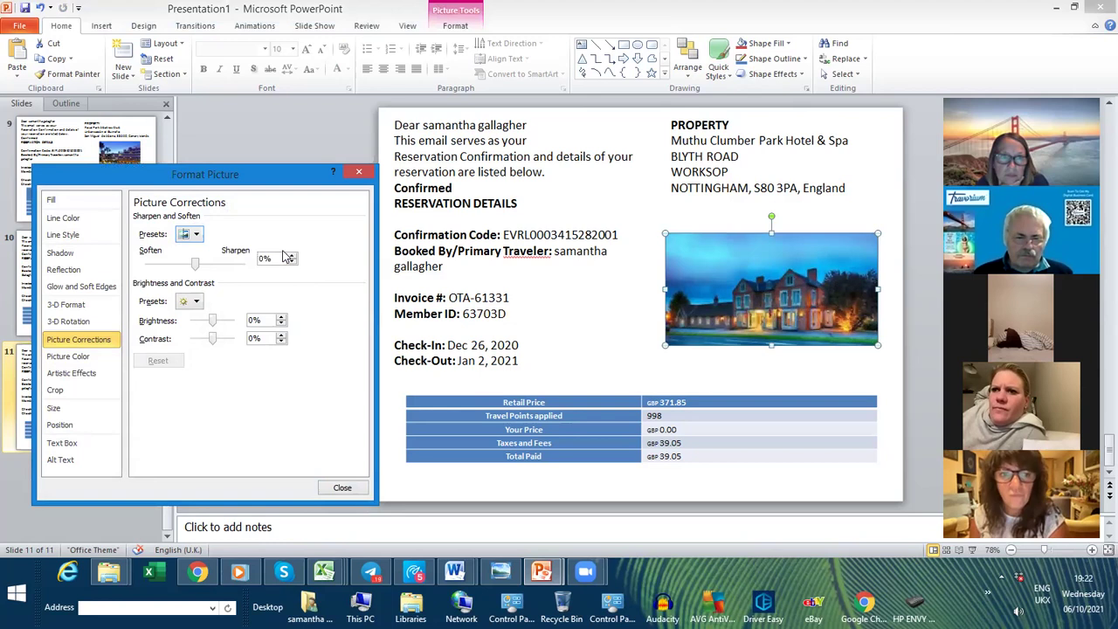
left_click(197, 236)
left_click(330, 258)
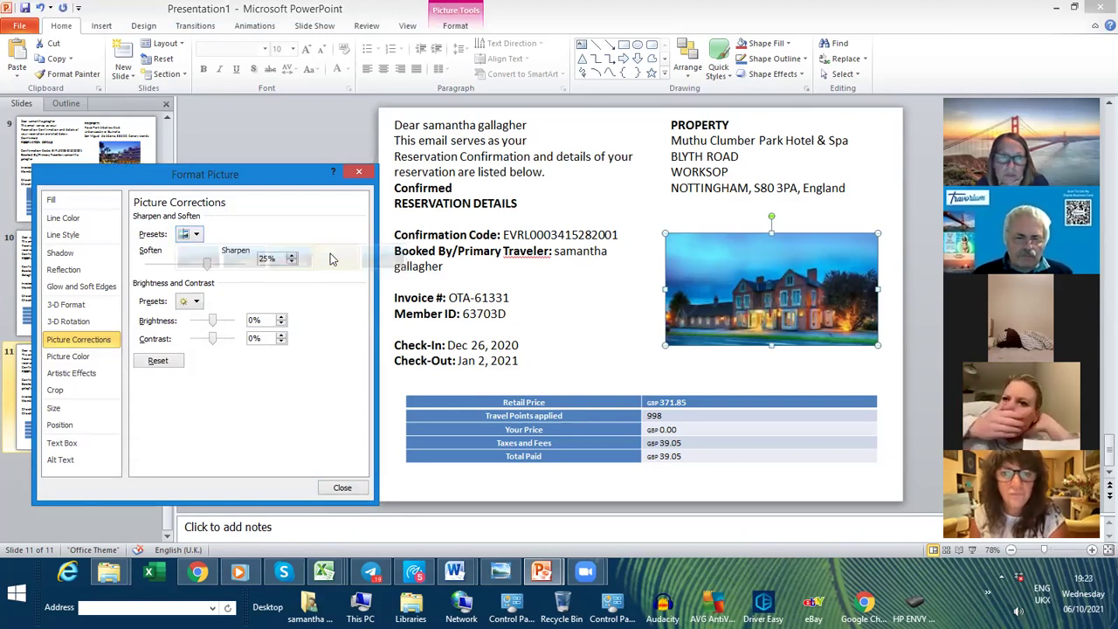
left_click(197, 234)
left_click(378, 258)
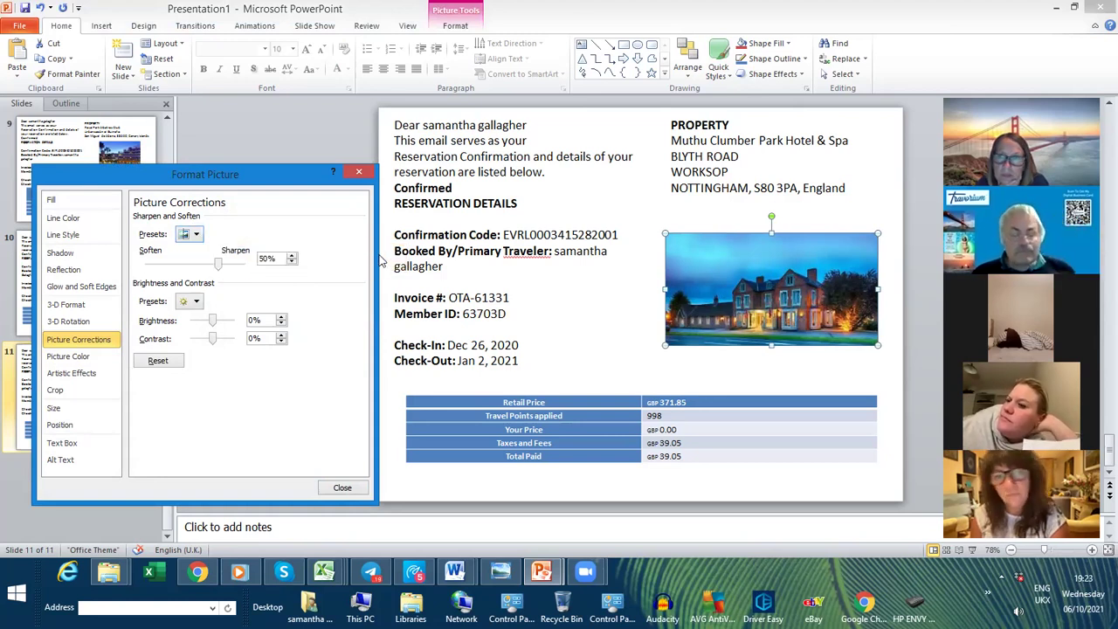
Step: Apply the brightness and contrast preset of 20% each to the hotel photo and deselect it
right_click(774, 276)
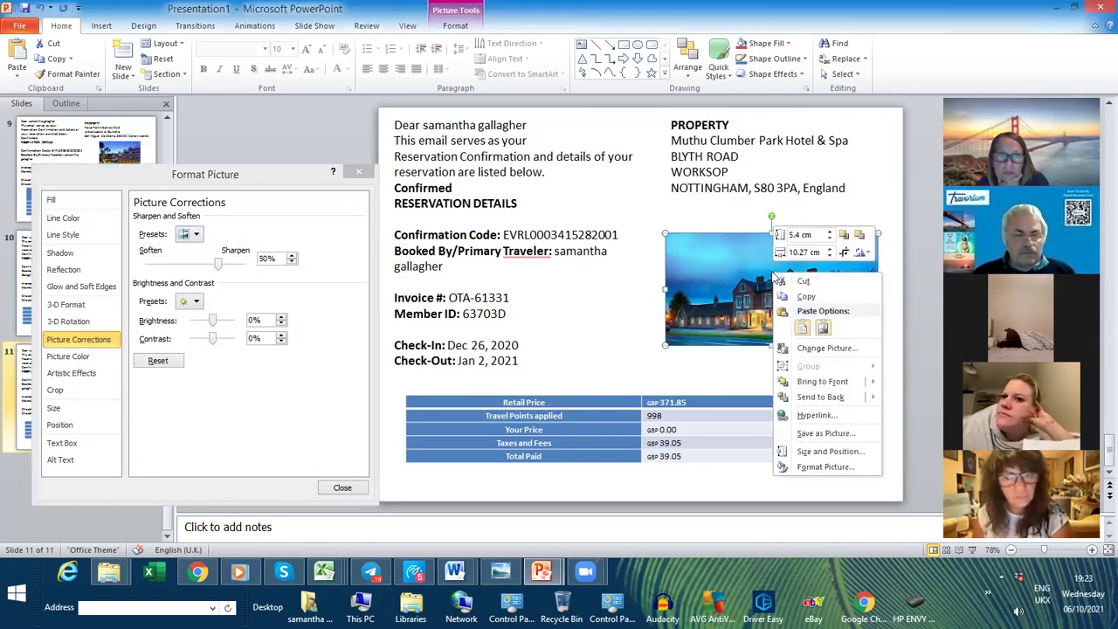
left_click(198, 302)
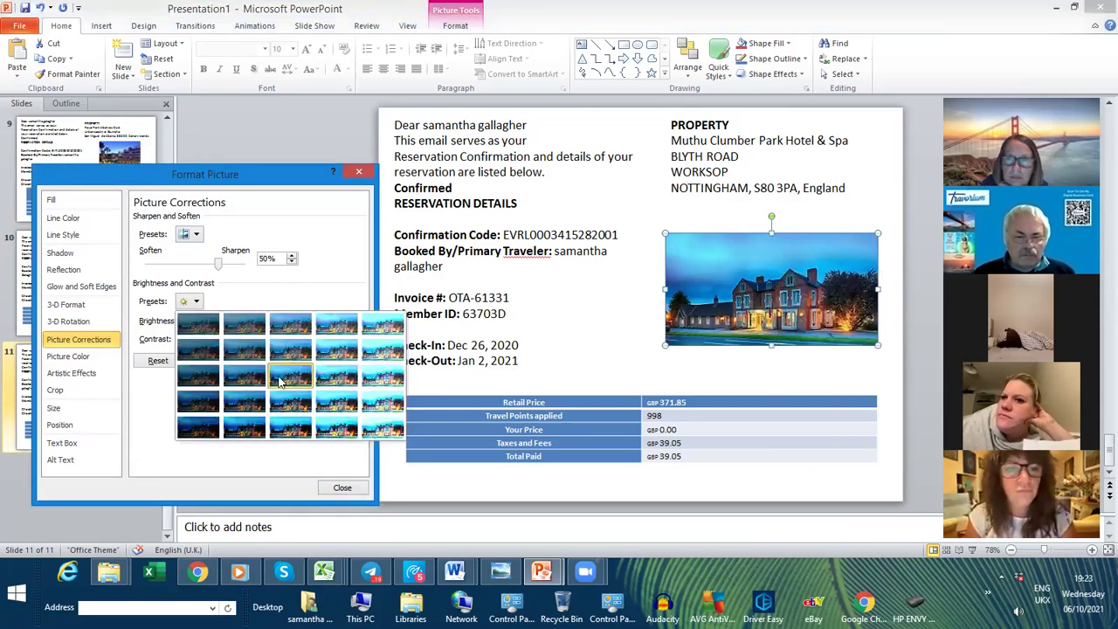
left_click(337, 407)
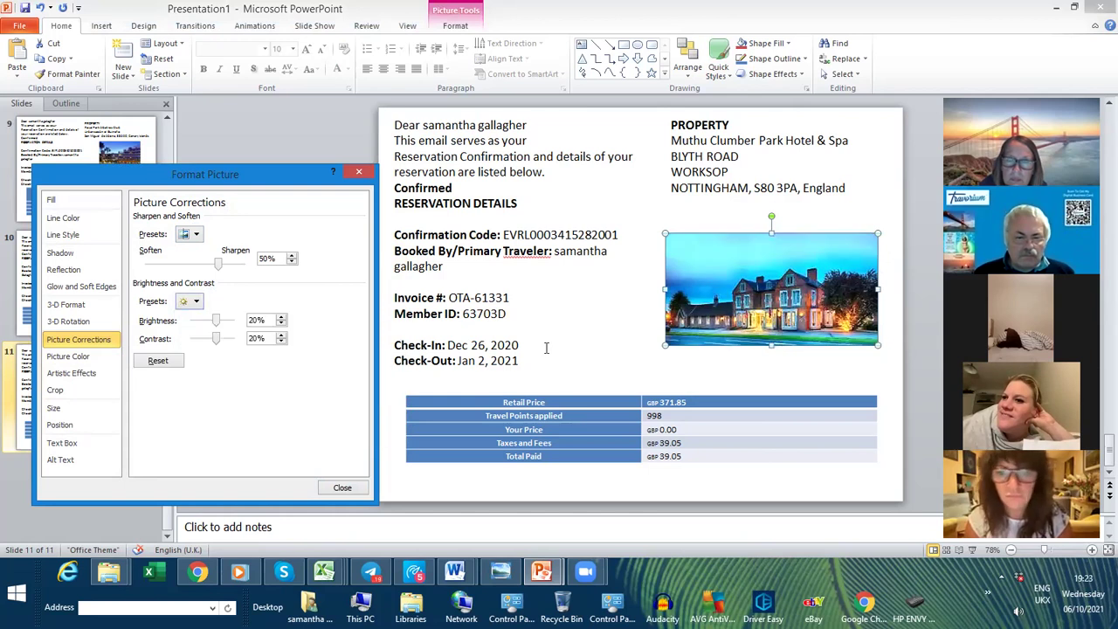
left_click(548, 346)
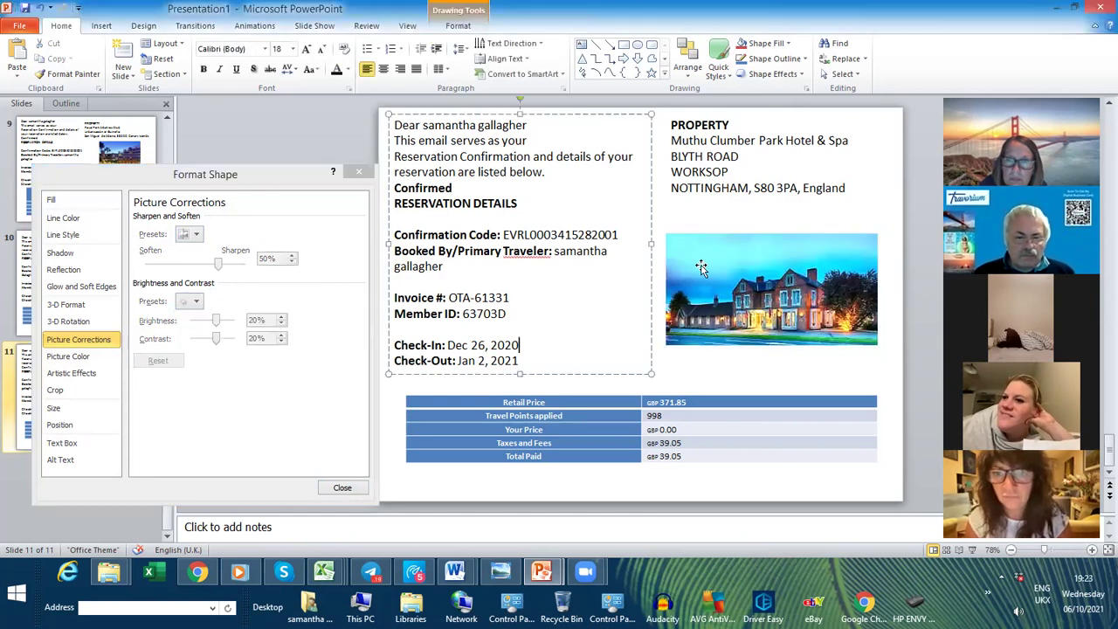
left_click(708, 221)
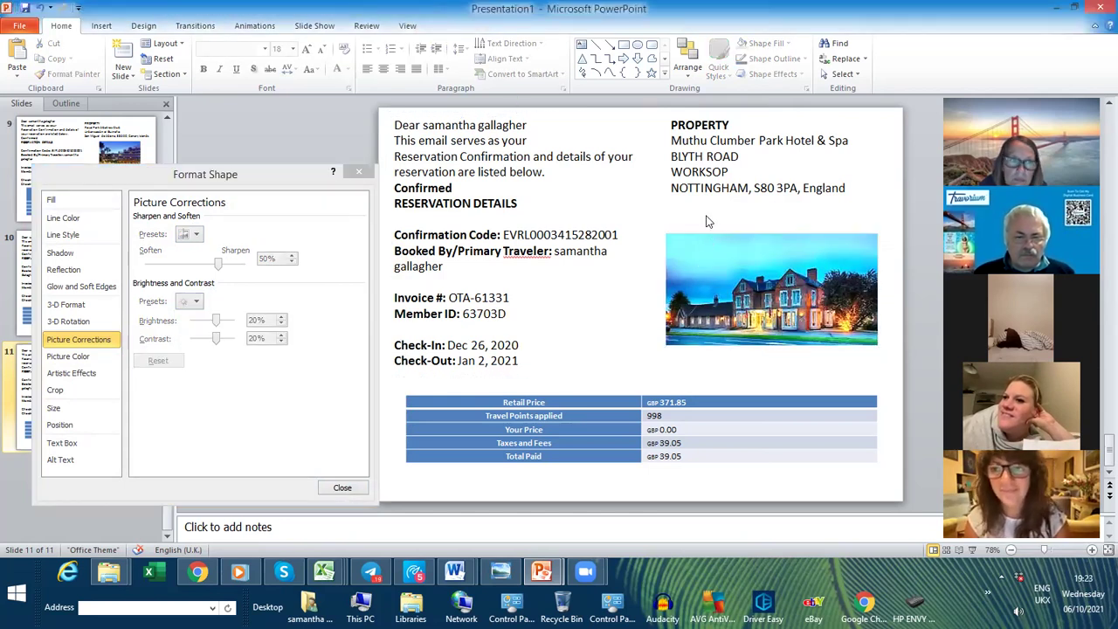
Step: Reduce the hotel photo's sharpening to the 25% preset on slide 11 and deselect it
right_click(797, 268)
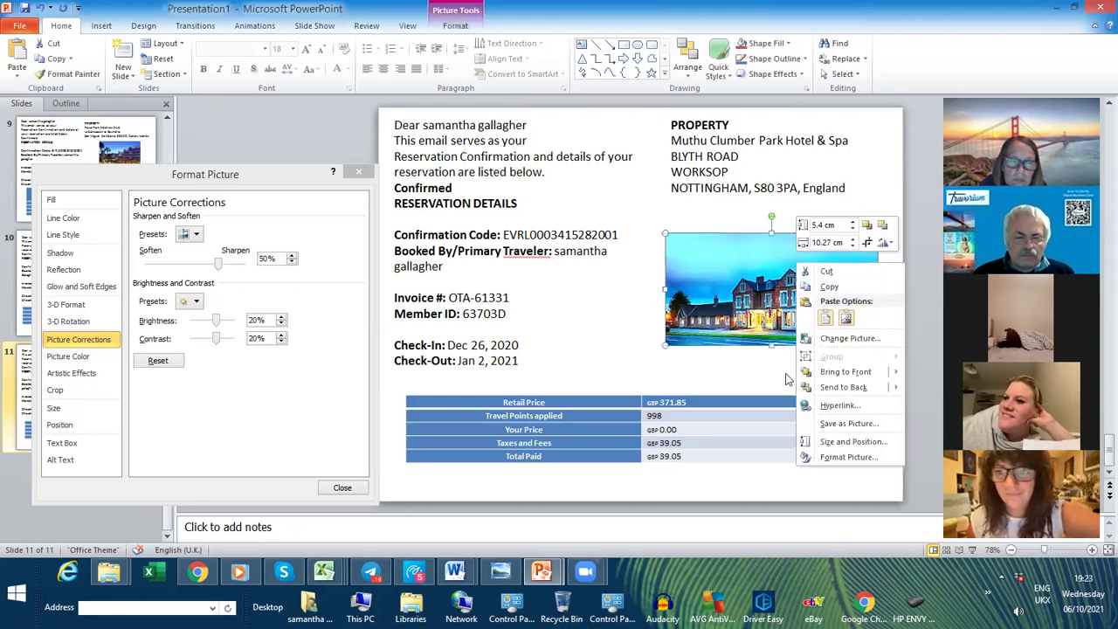
left_click(241, 231)
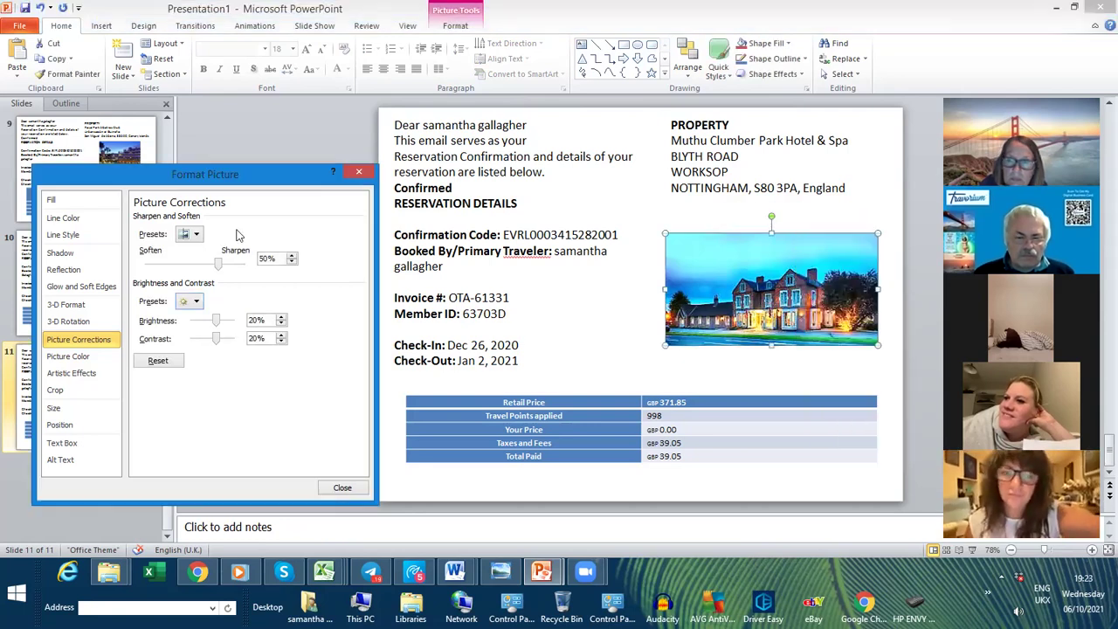
left_click(197, 236)
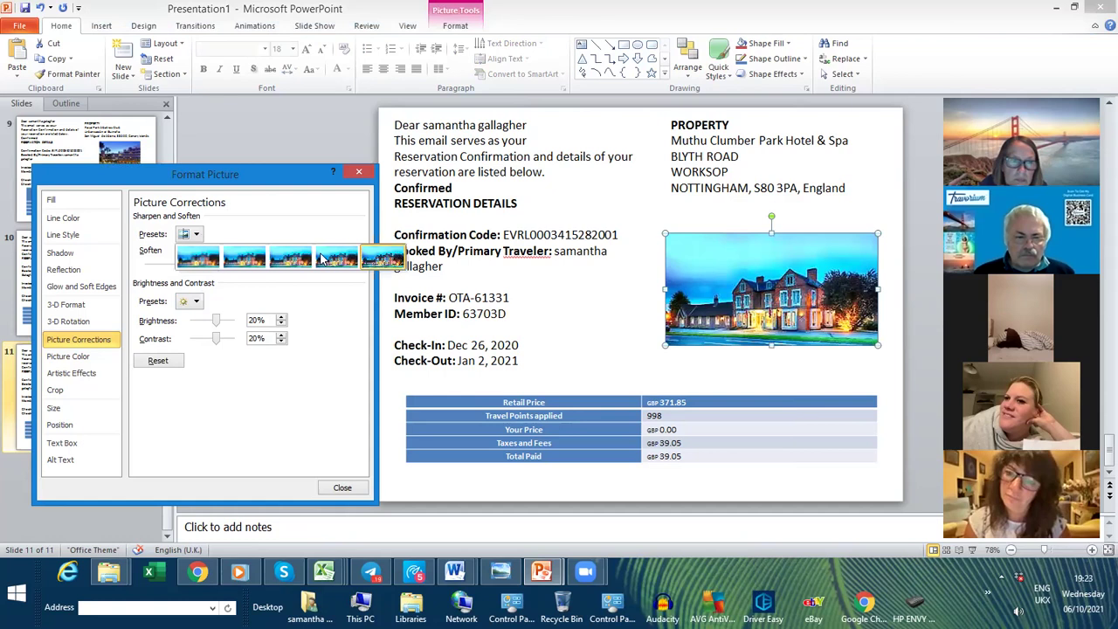
left_click(610, 328)
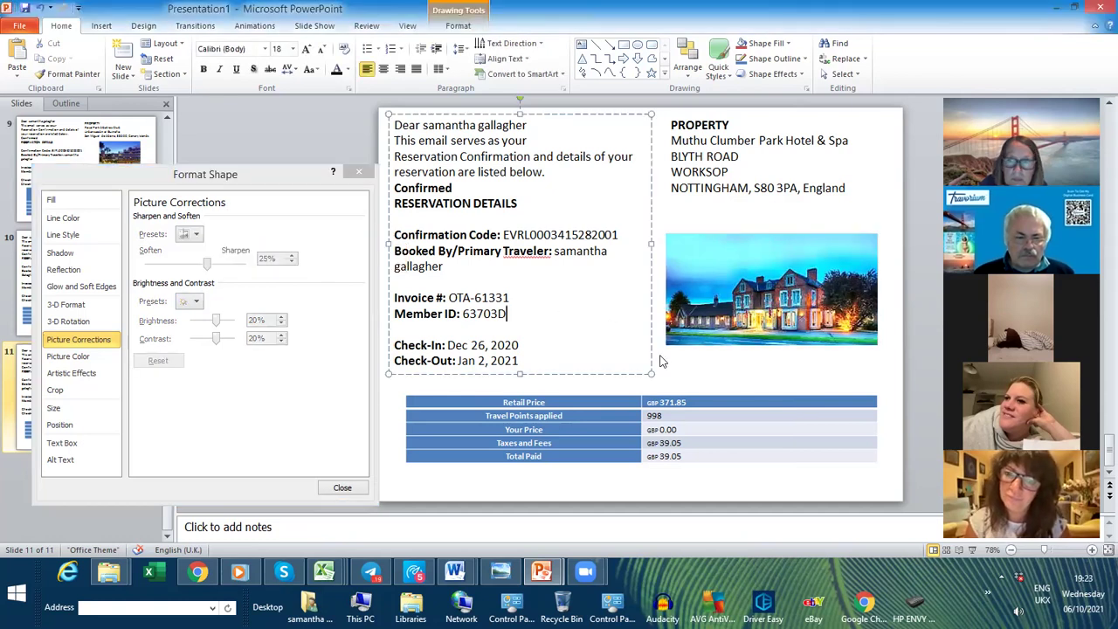
left_click(705, 173)
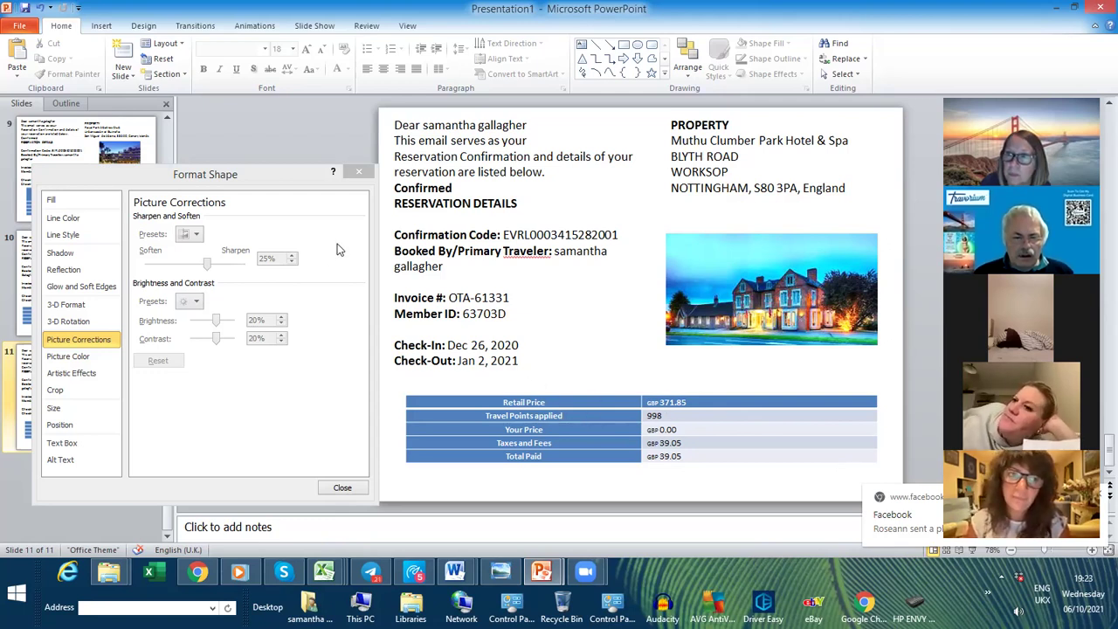
Step: Close the picture formatting settings and add a new title-and-content slide after slide 11
left_click(30, 413)
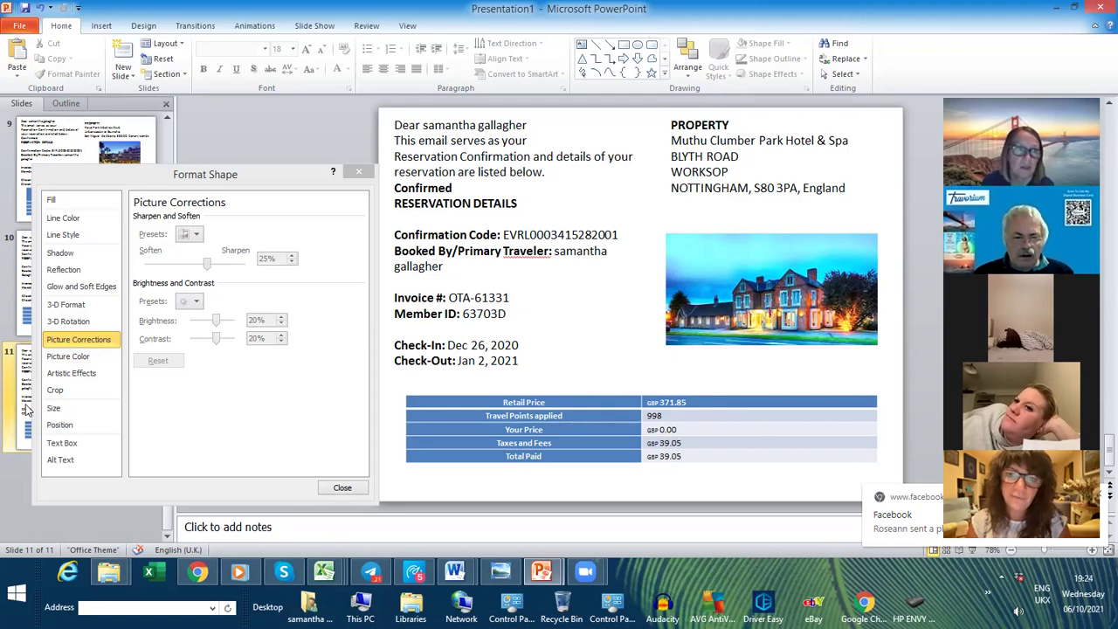
left_click(358, 173)
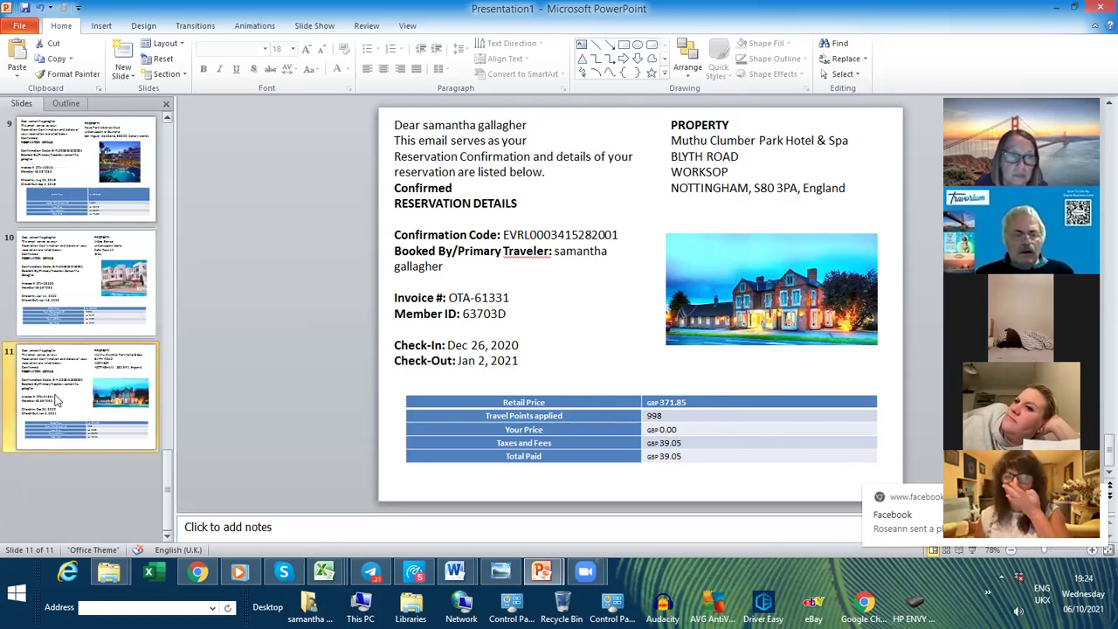
left_click(123, 48)
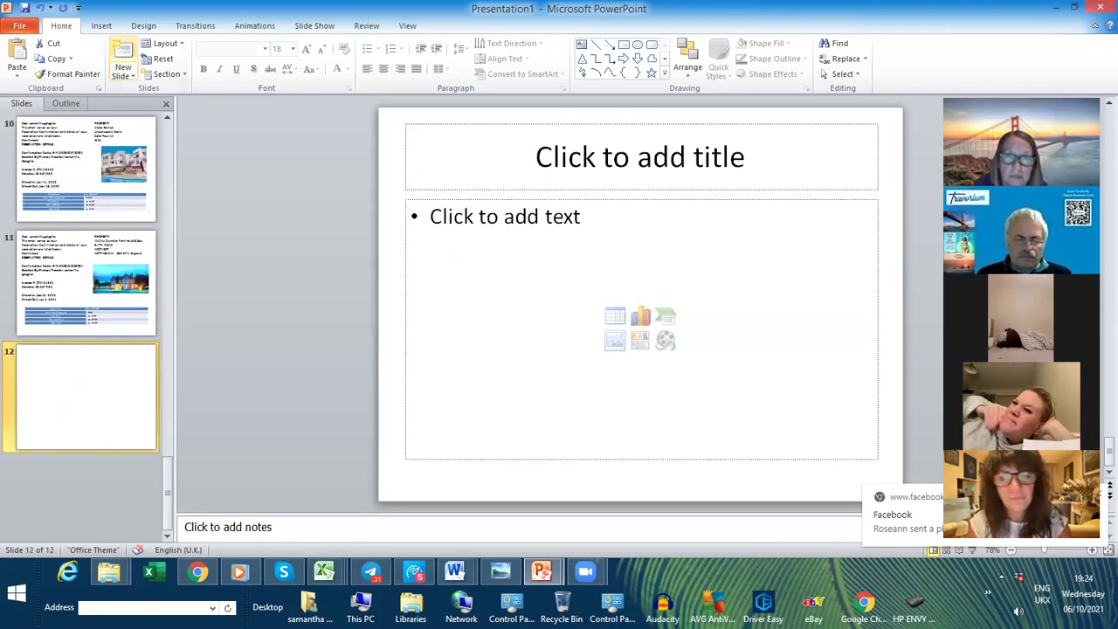
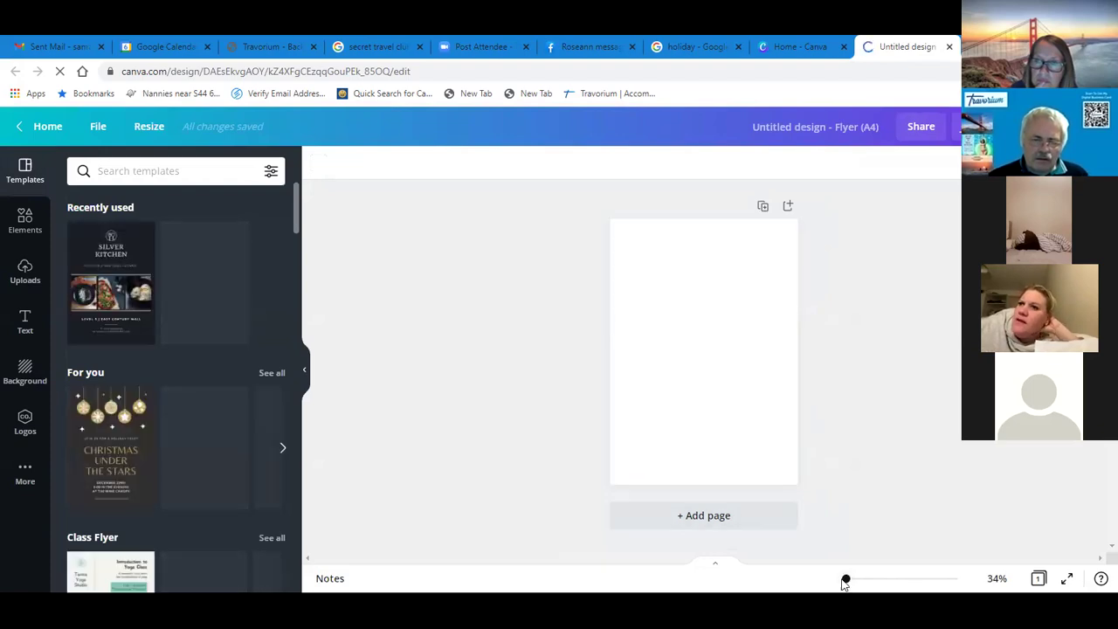
Step: In Canva's blank A4 flyer, search the templates for TRAVEL and apply the "Let's Go Travel!" template
left_click_drag(845, 581, 860, 587)
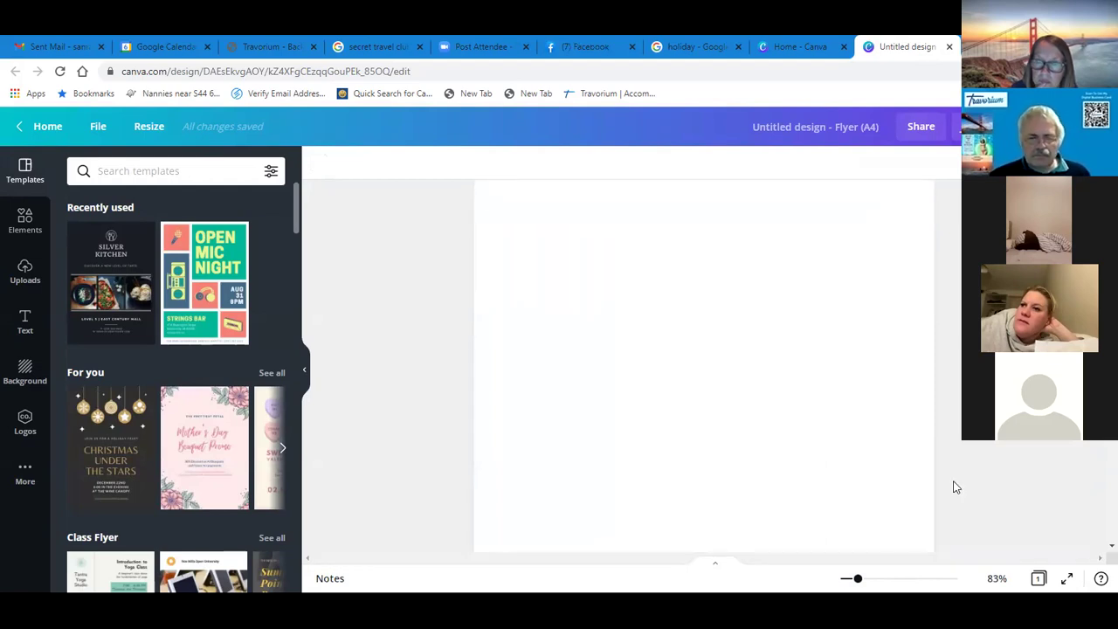
left_click_drag(861, 583, 853, 581)
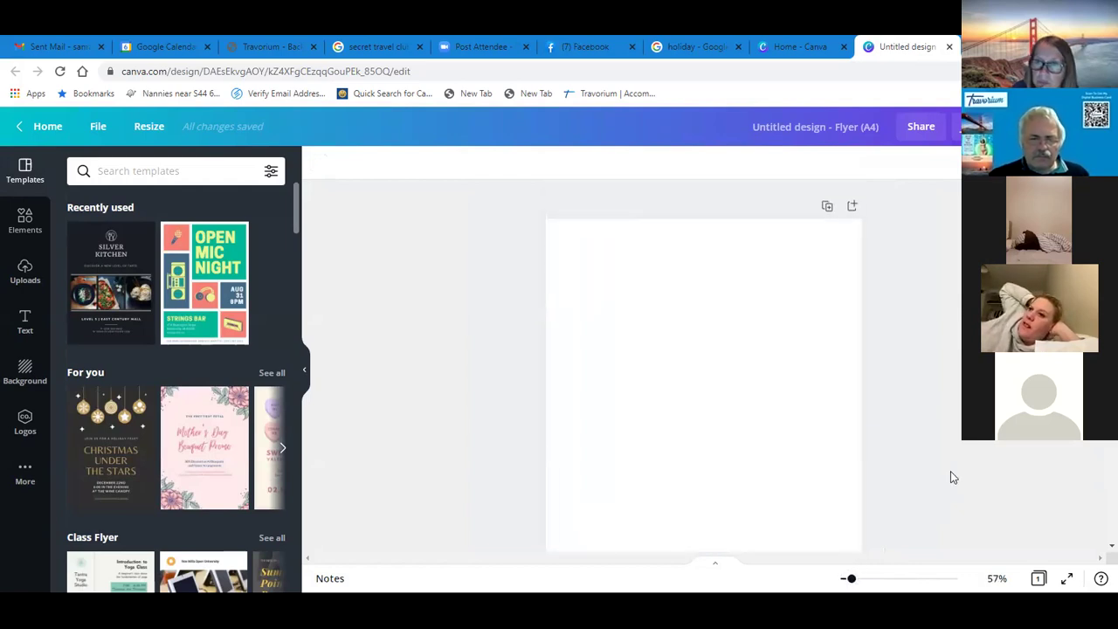
scroll(951, 470, "down", 1)
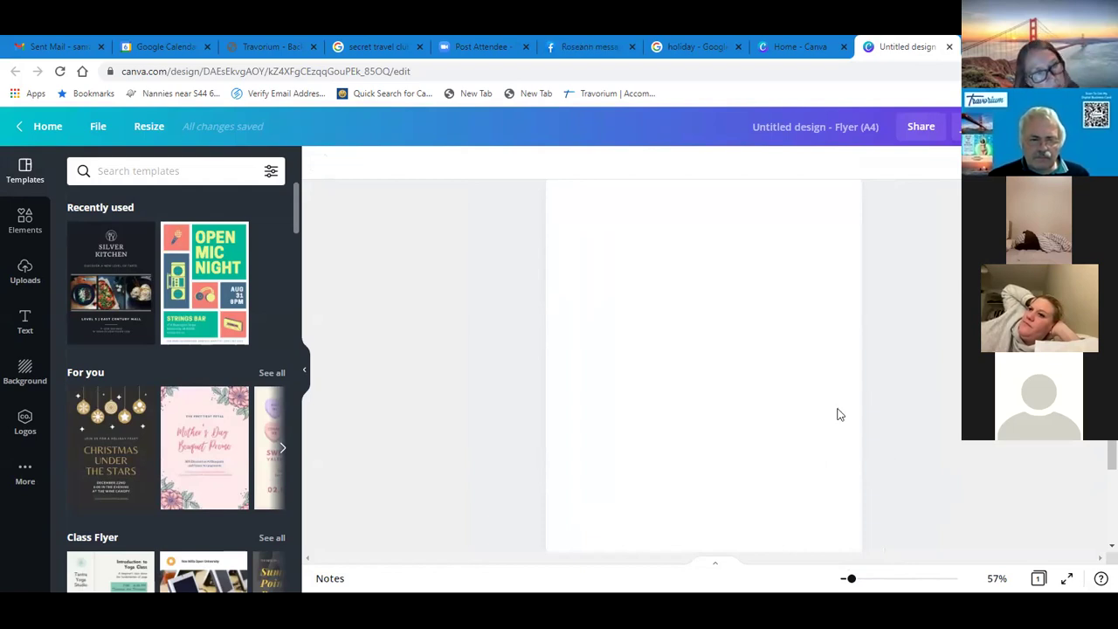
left_click(183, 172)
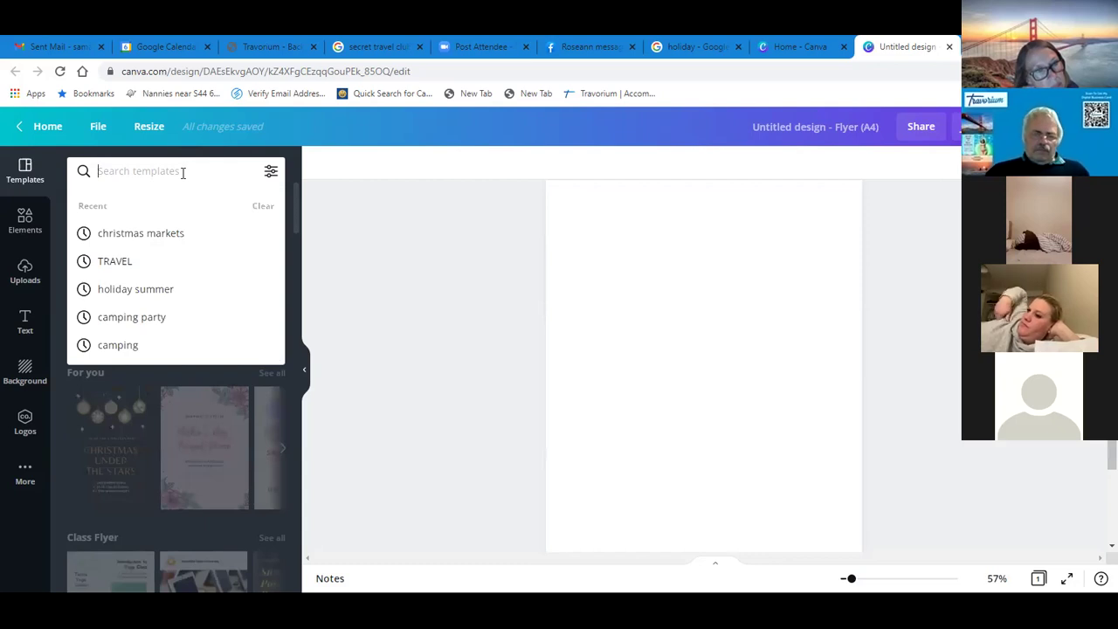
type("trabe")
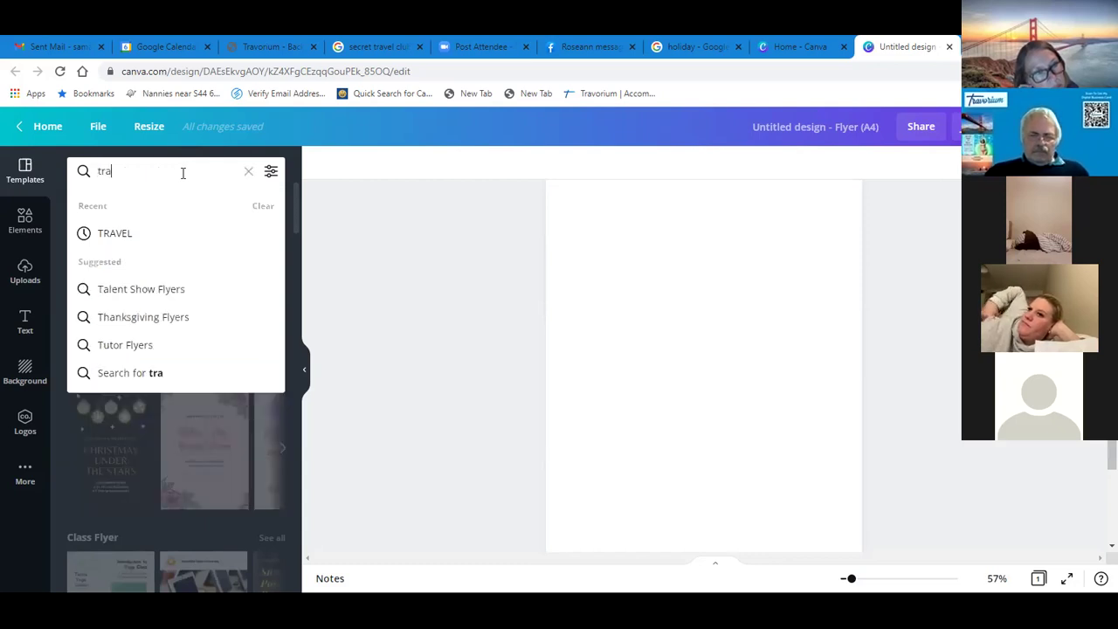
key("BackSpace")
key("BackSpace")
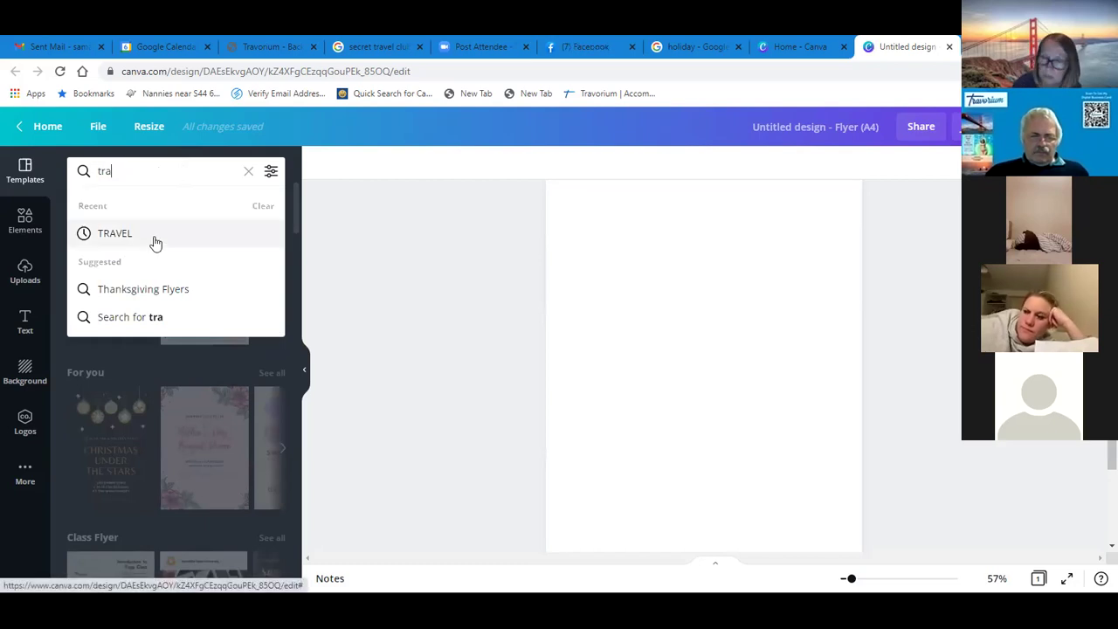
left_click(156, 243)
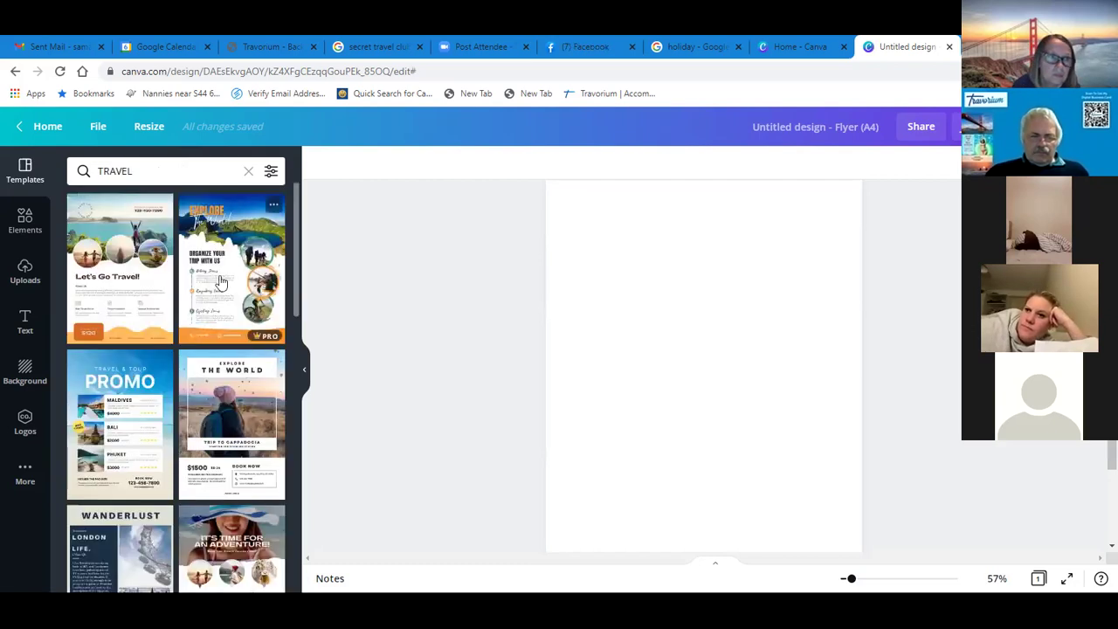
left_click(144, 271)
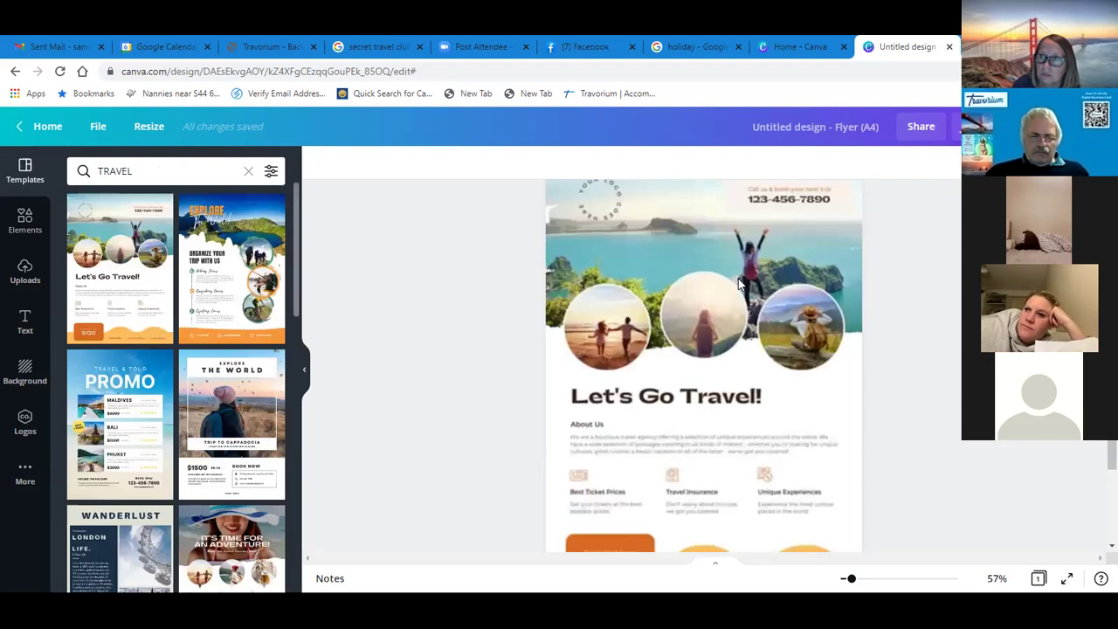
Step: Refine the template search to "TRAVEL free"
left_click(153, 172)
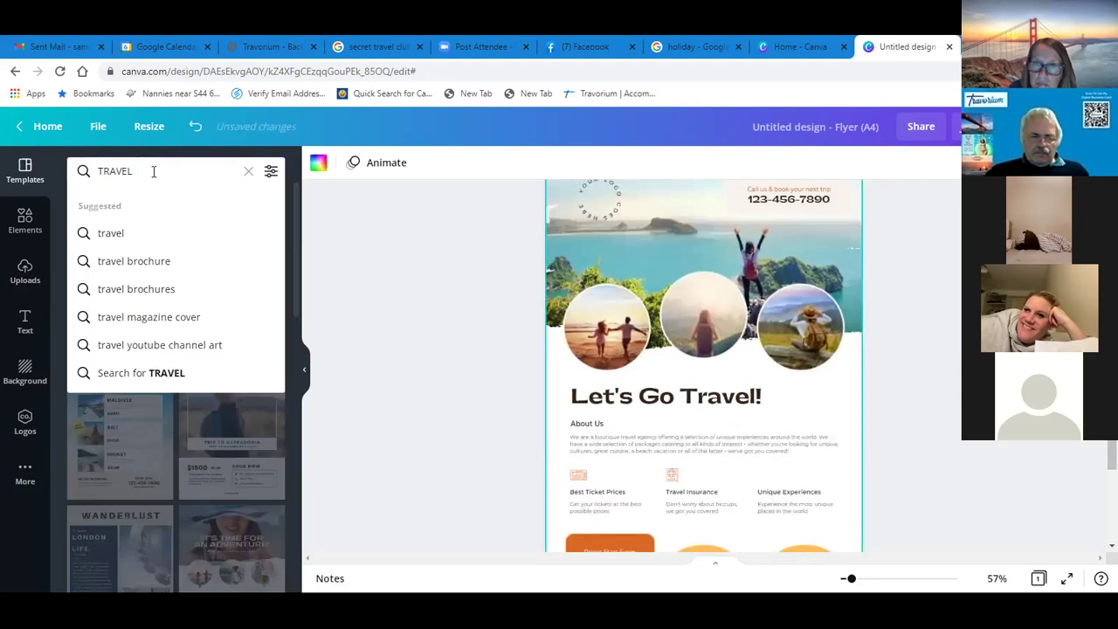
type("free")
key("Return")
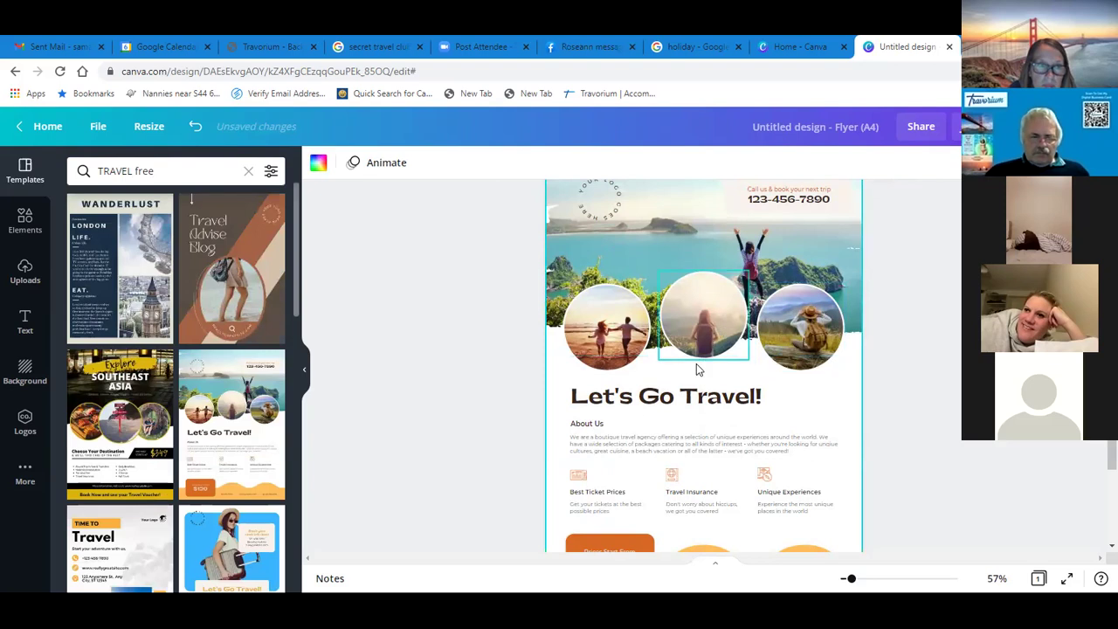
Step: Delete the large landscape header photo and the right-hand and middle circular photos from the flyer
right_click(743, 356)
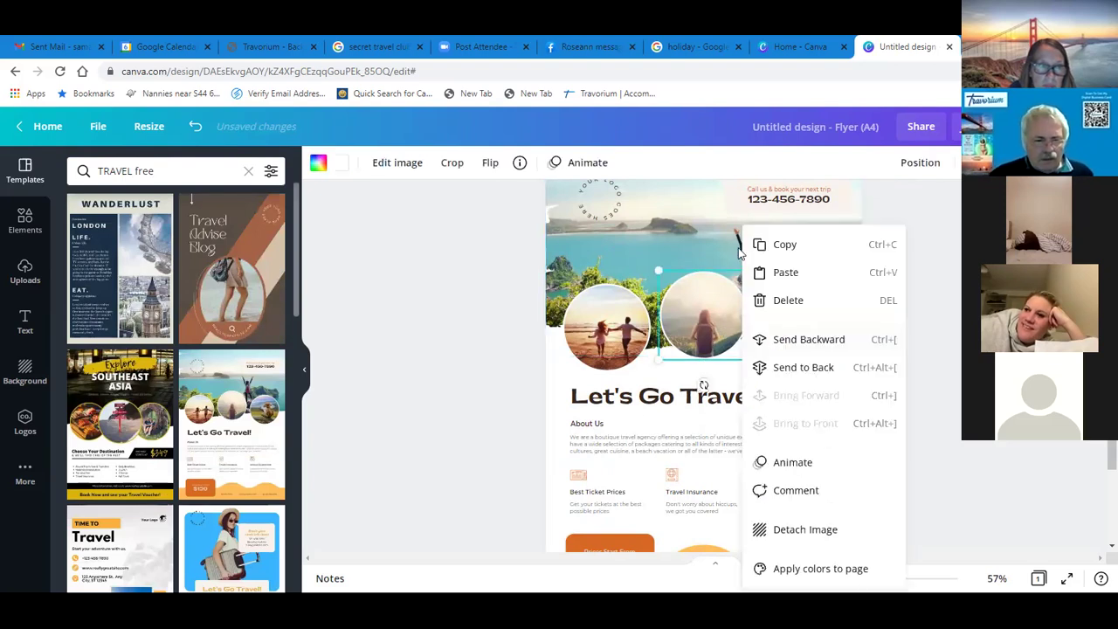
left_click(802, 206)
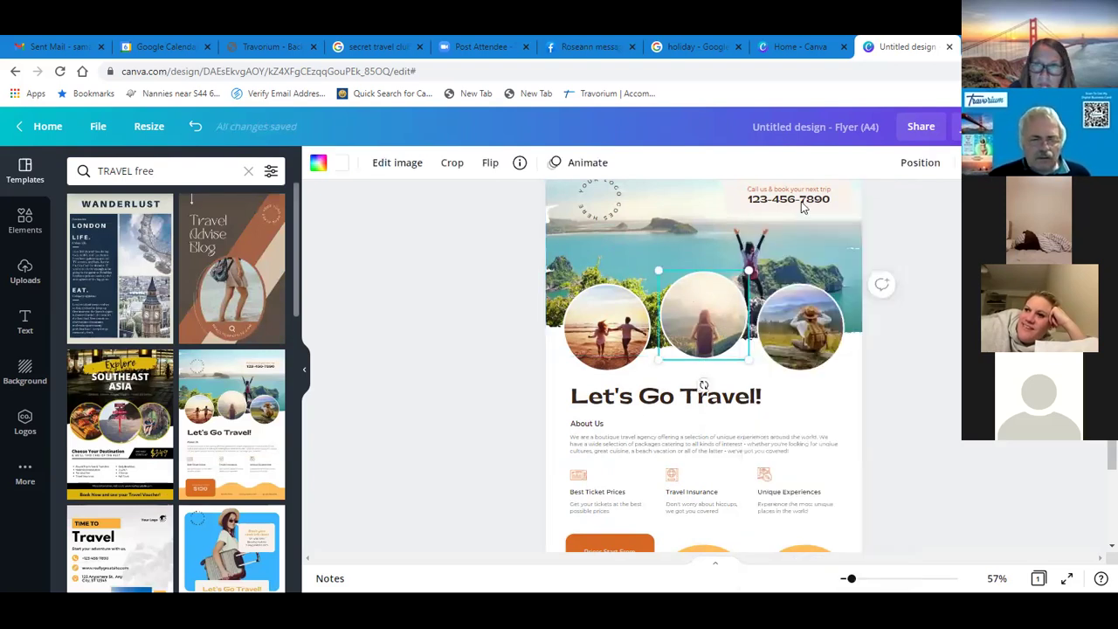
right_click(836, 236)
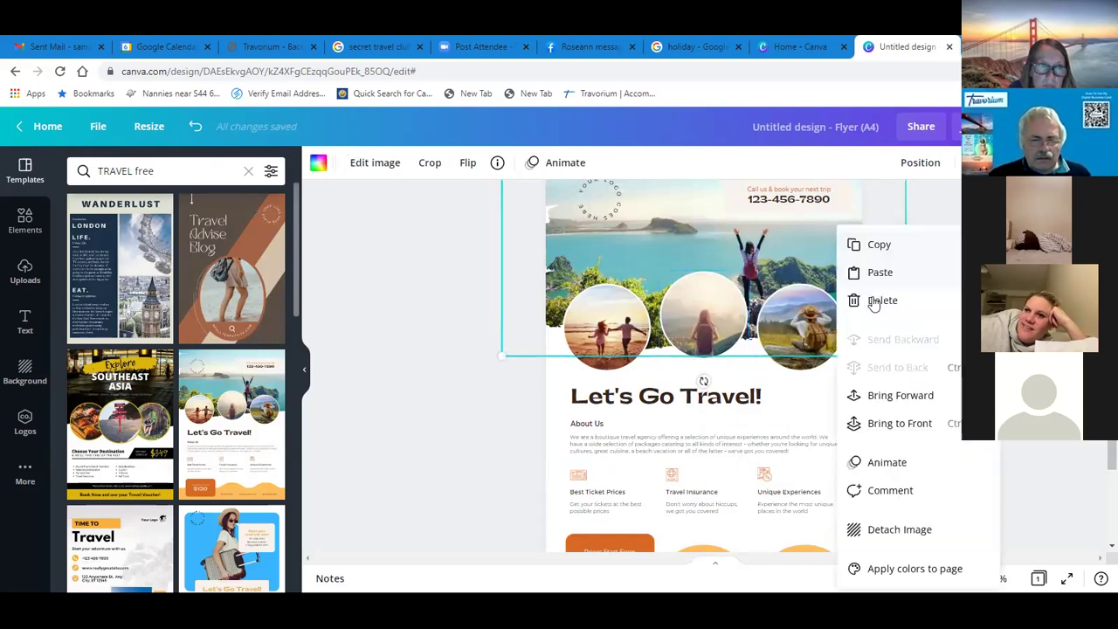
key("Delete")
right_click(771, 398)
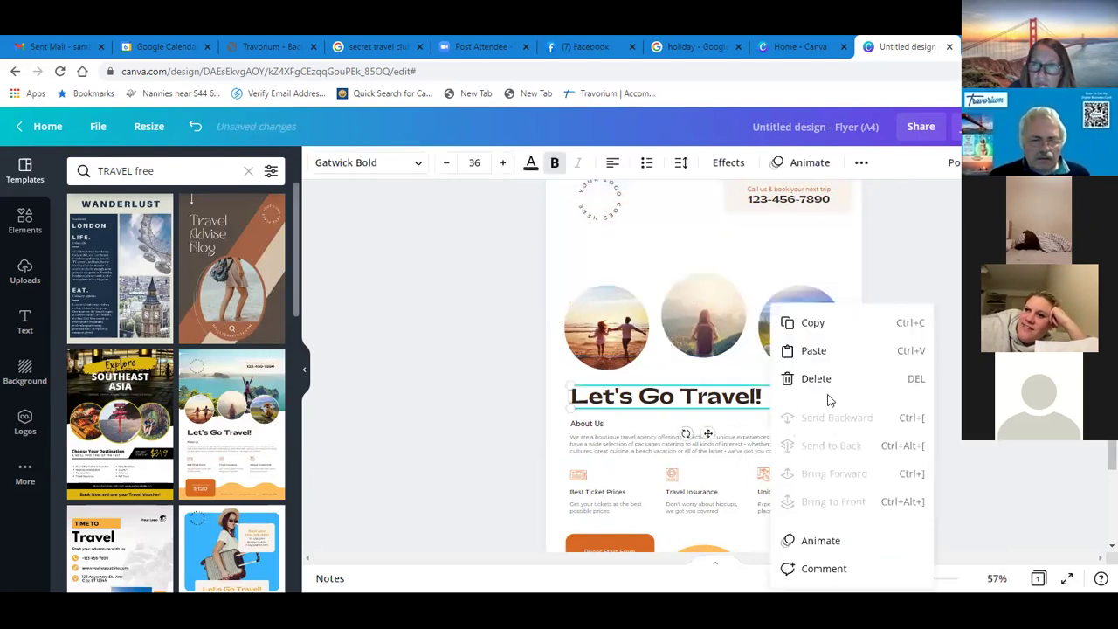
right_click(800, 330)
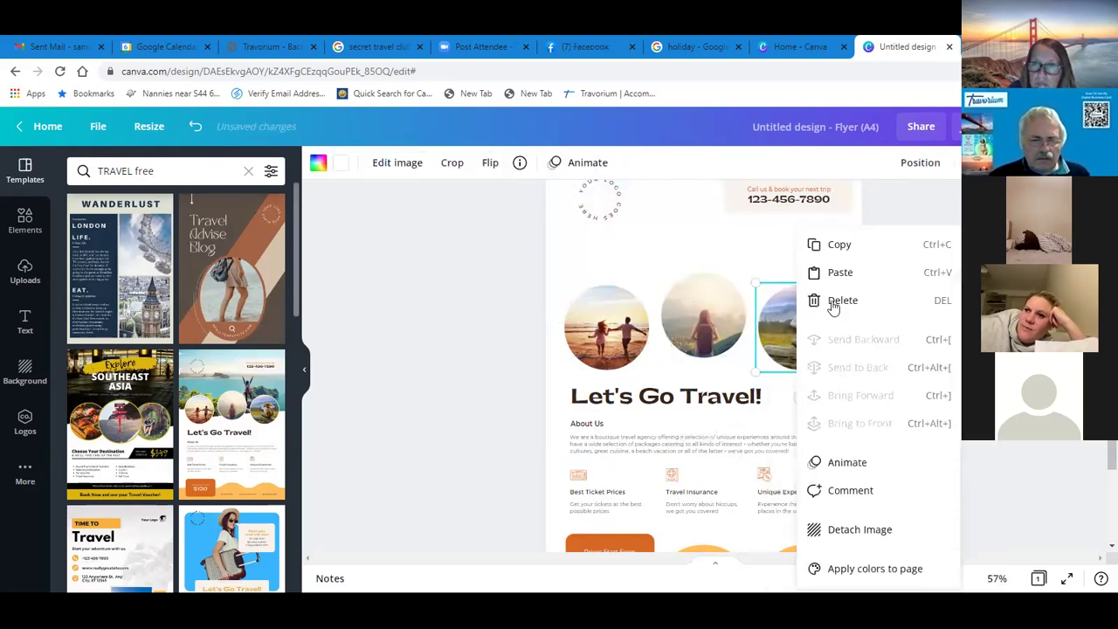
left_click(825, 297)
right_click(705, 329)
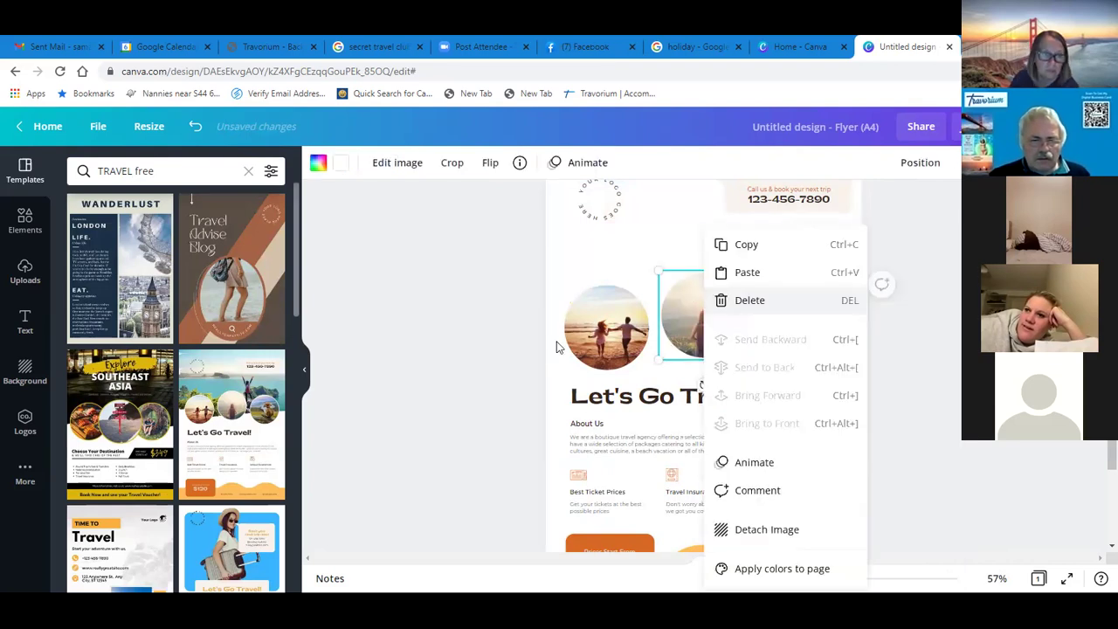
key("Delete")
right_click(587, 328)
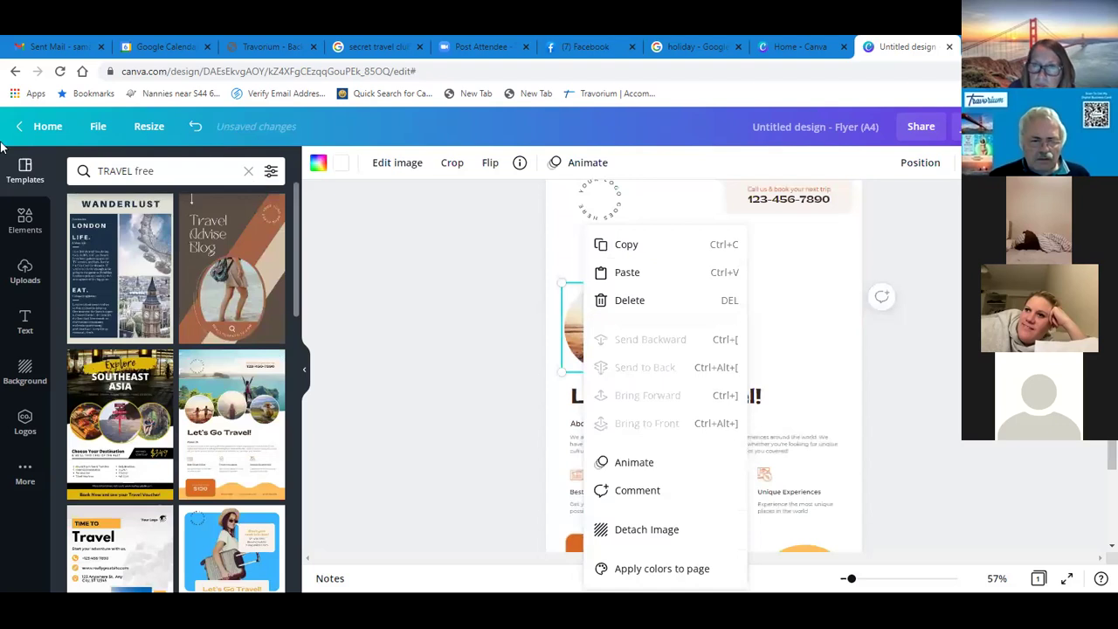
Step: Undo the photo deletions and the applied template to return to the blank flyer page
left_click(193, 126)
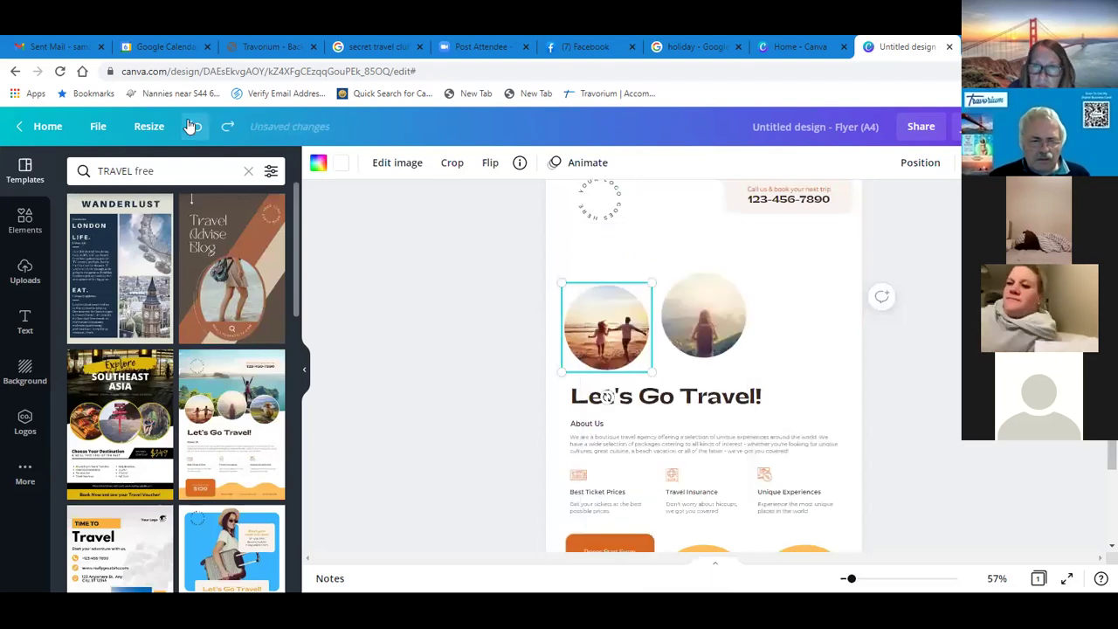
left_click(188, 121)
left_click(187, 118)
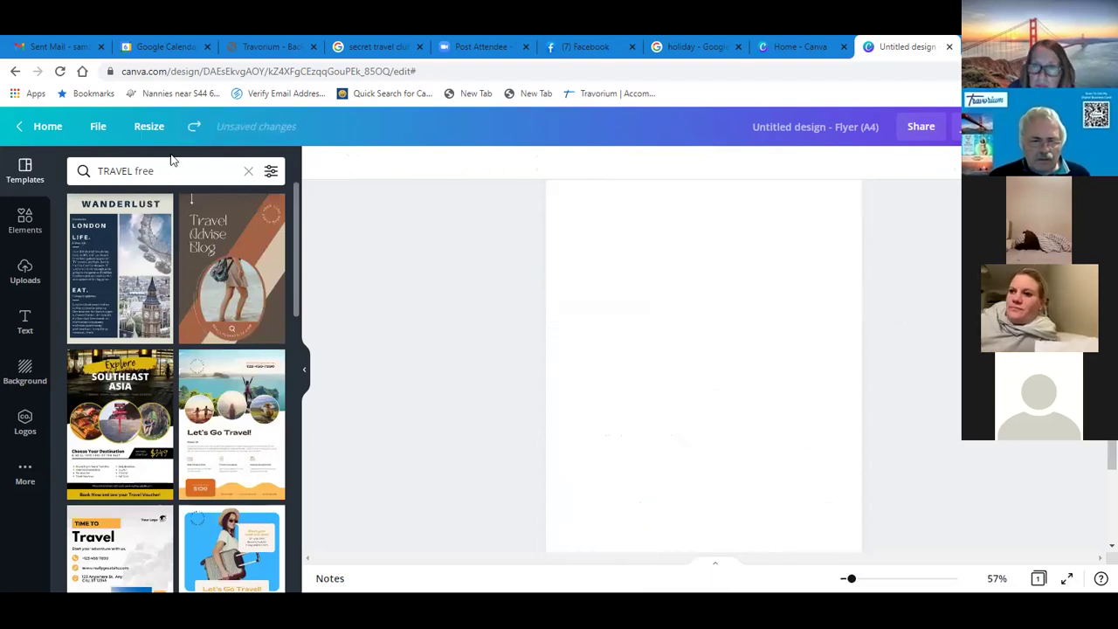
Step: Browse the "TRAVEL free" template results and apply the "Discover Iceland" flyer template to the blank page
left_click(170, 170)
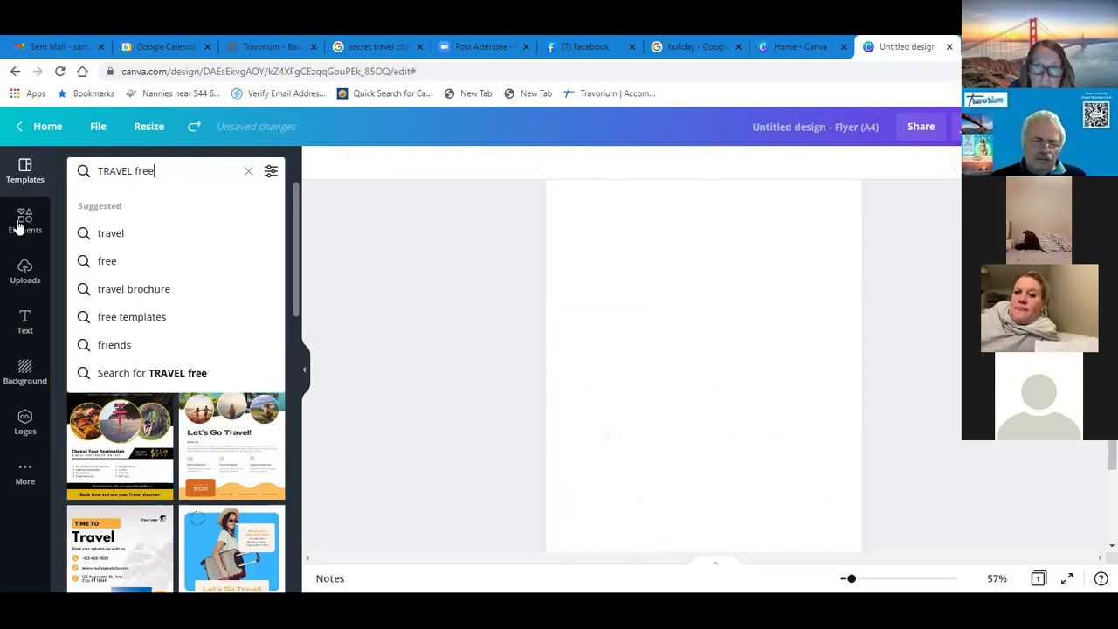
key("Return")
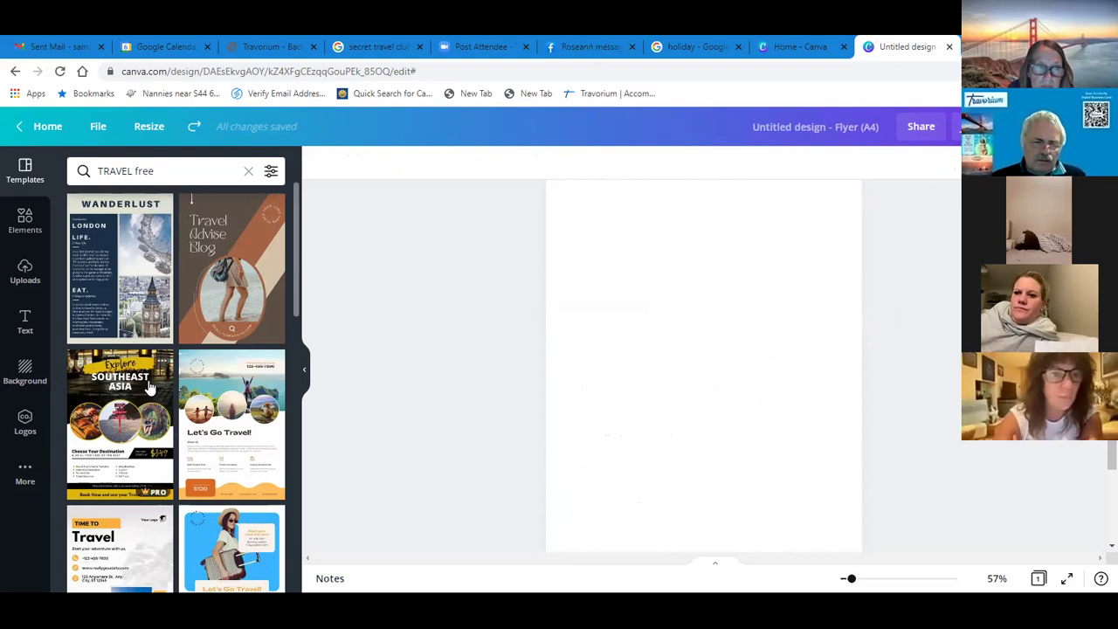
scroll(145, 402, "down", 2)
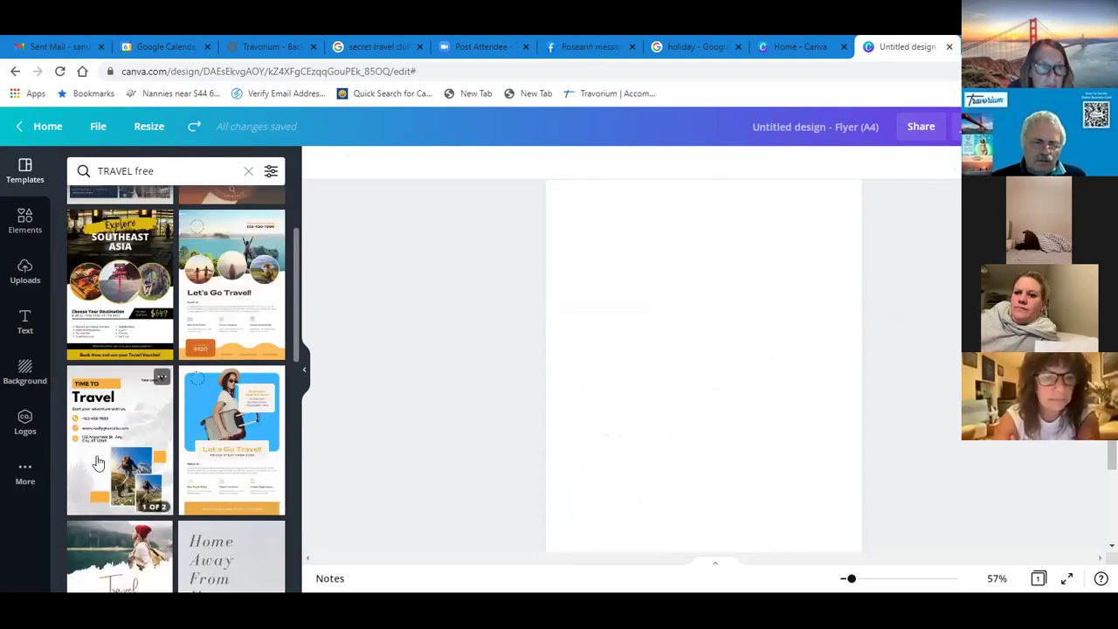
scroll(127, 487, "down", 1)
scroll(127, 487, "down", 2)
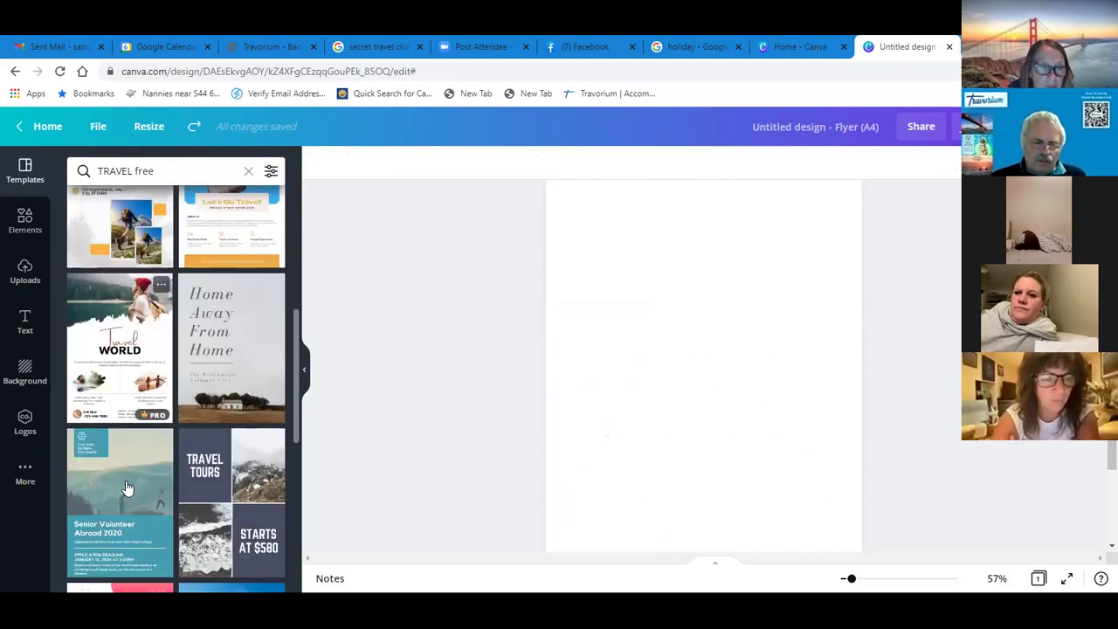
scroll(127, 487, "down", 1)
scroll(126, 486, "down", 1)
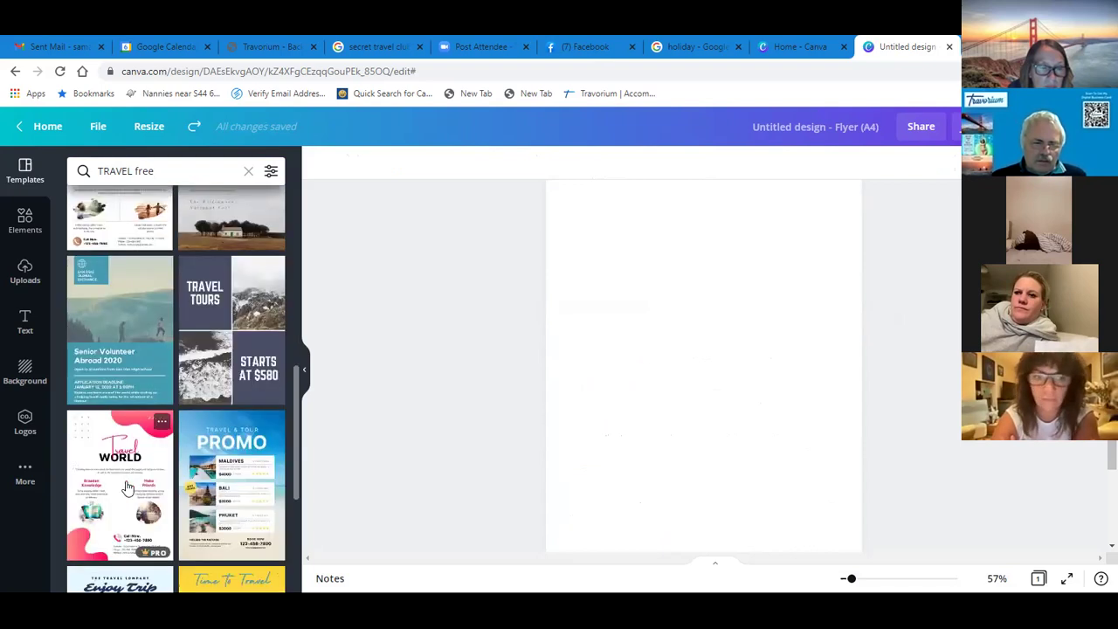
scroll(207, 471, "down", 2)
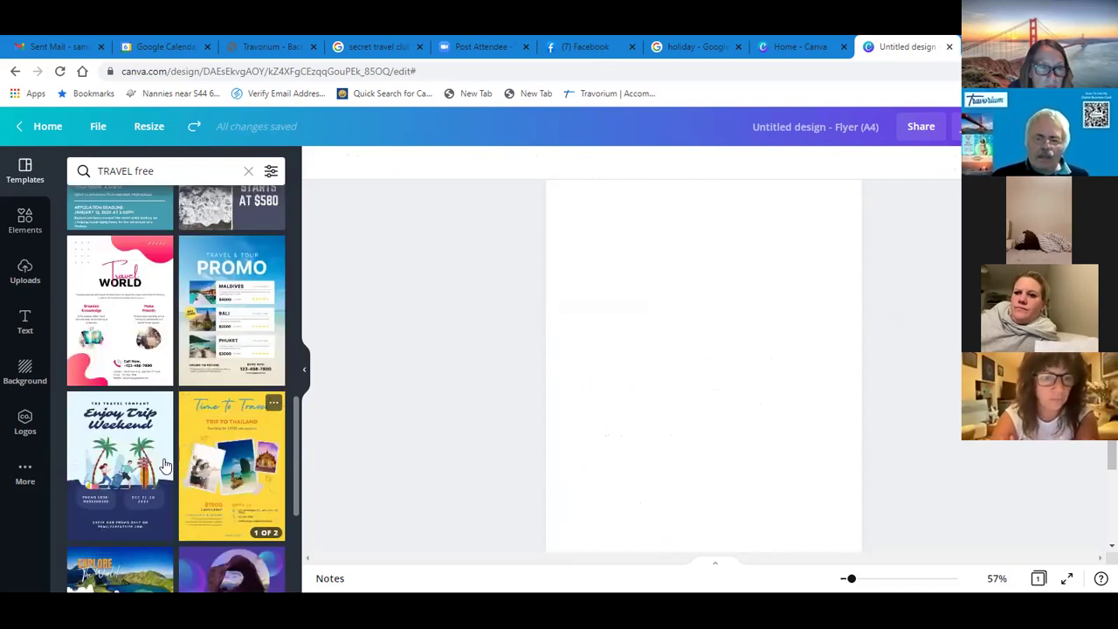
scroll(175, 518, "down", 2)
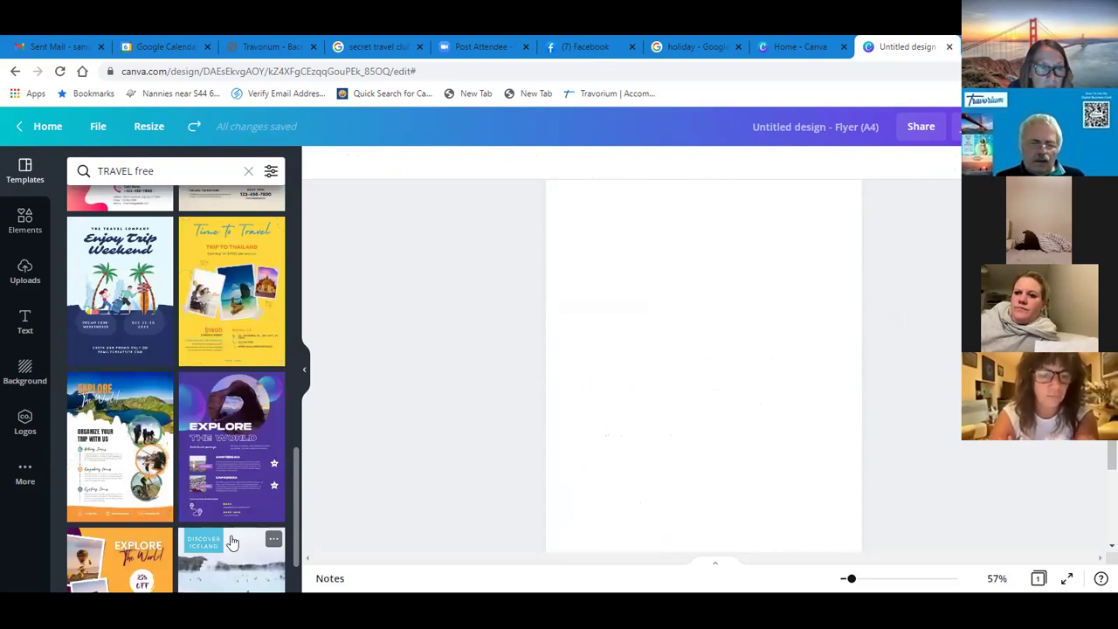
scroll(209, 511, "down", 1)
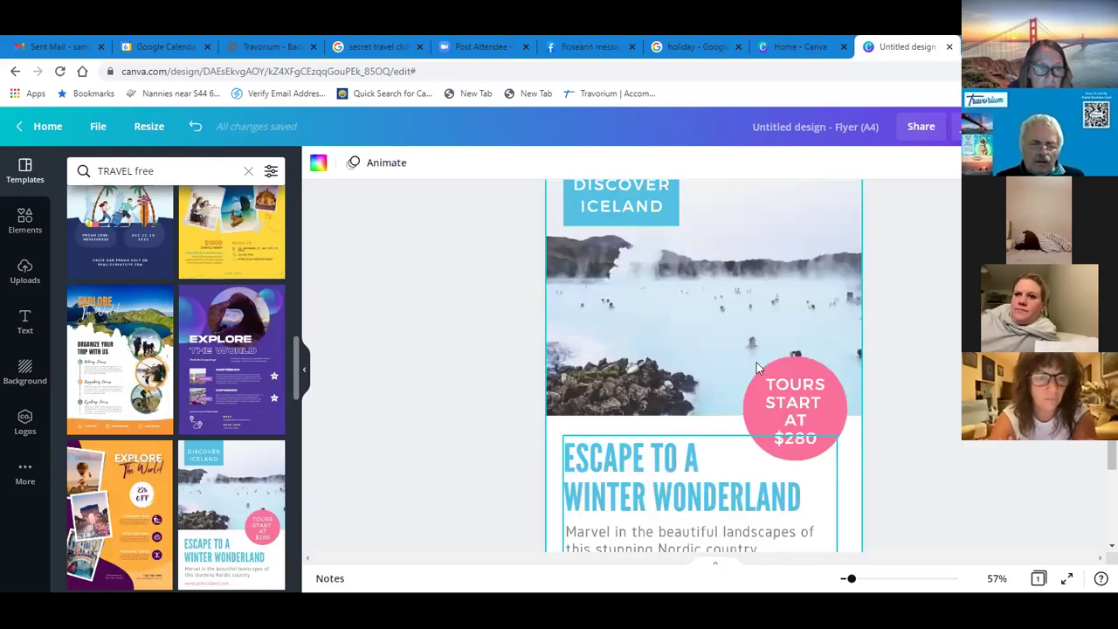
Step: Replace the pink circle's text with "START AS LOW AS £80" and move it up to fit inside the circle
left_click(813, 419)
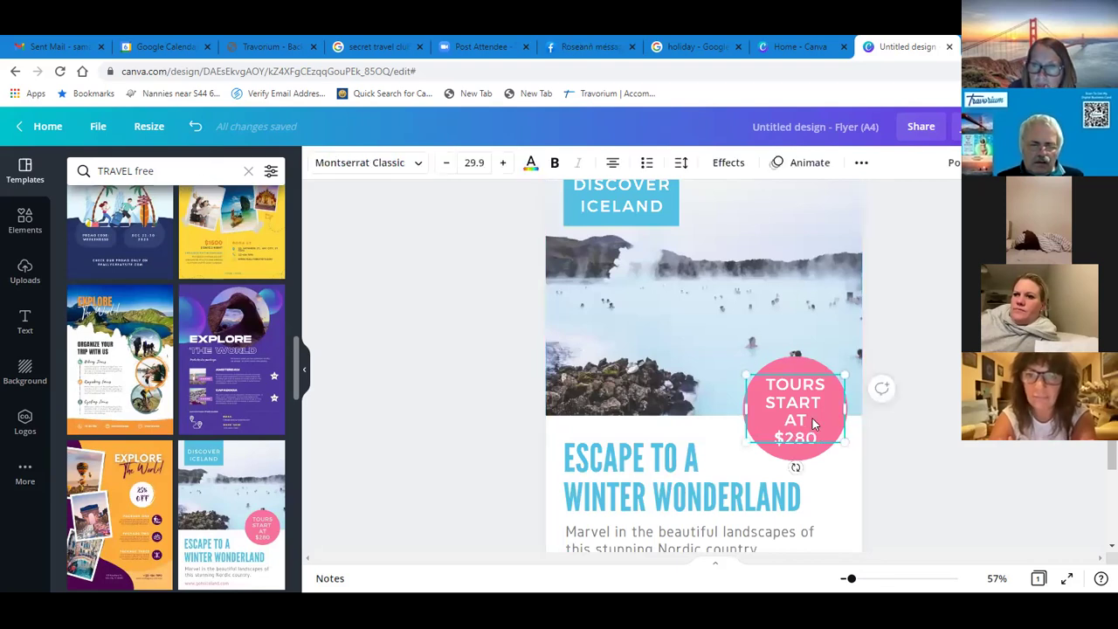
double_click(816, 437)
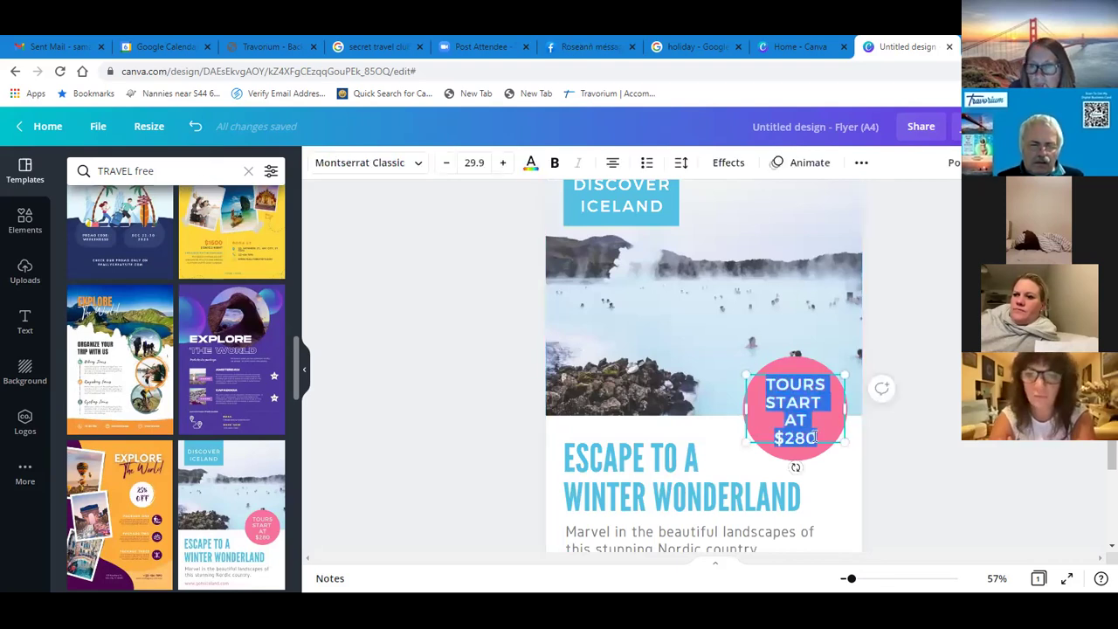
key("BackSpace")
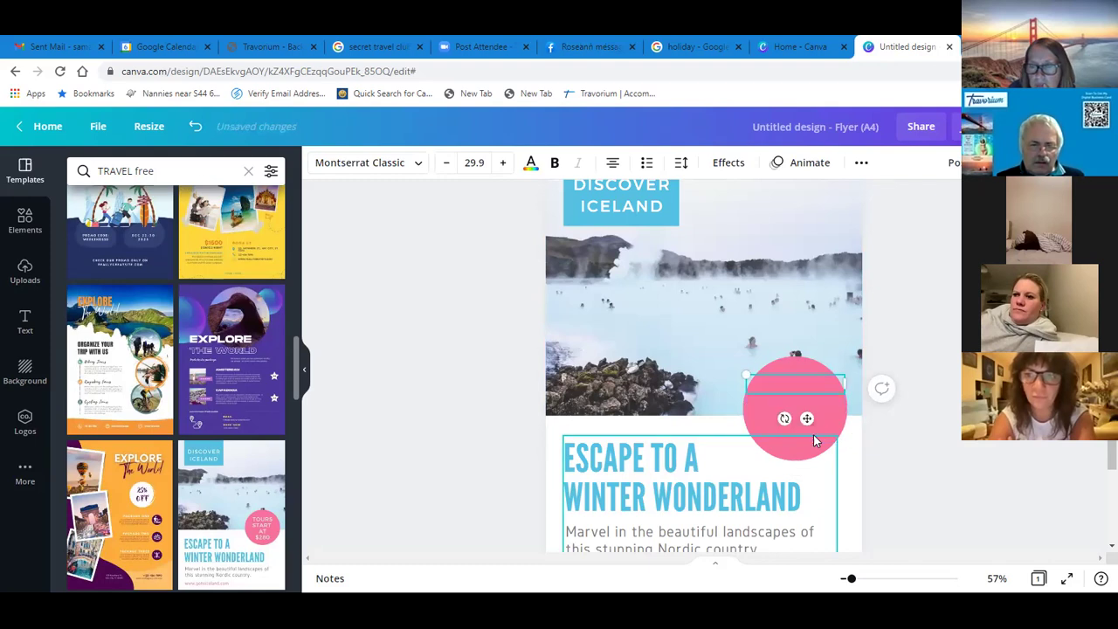
type("START")
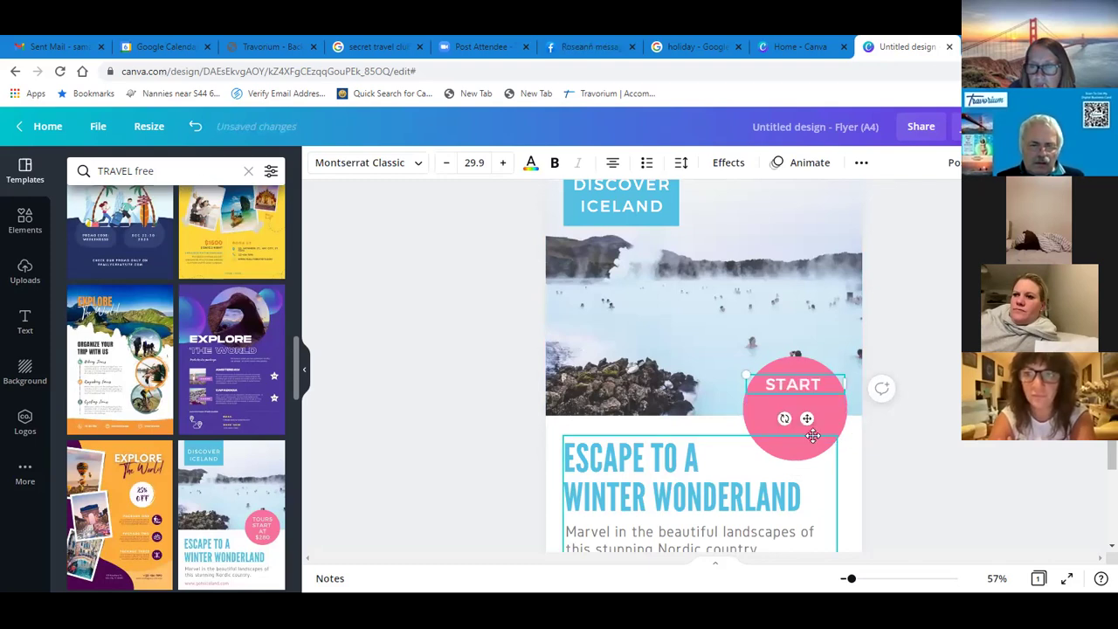
type(" AS LOW")
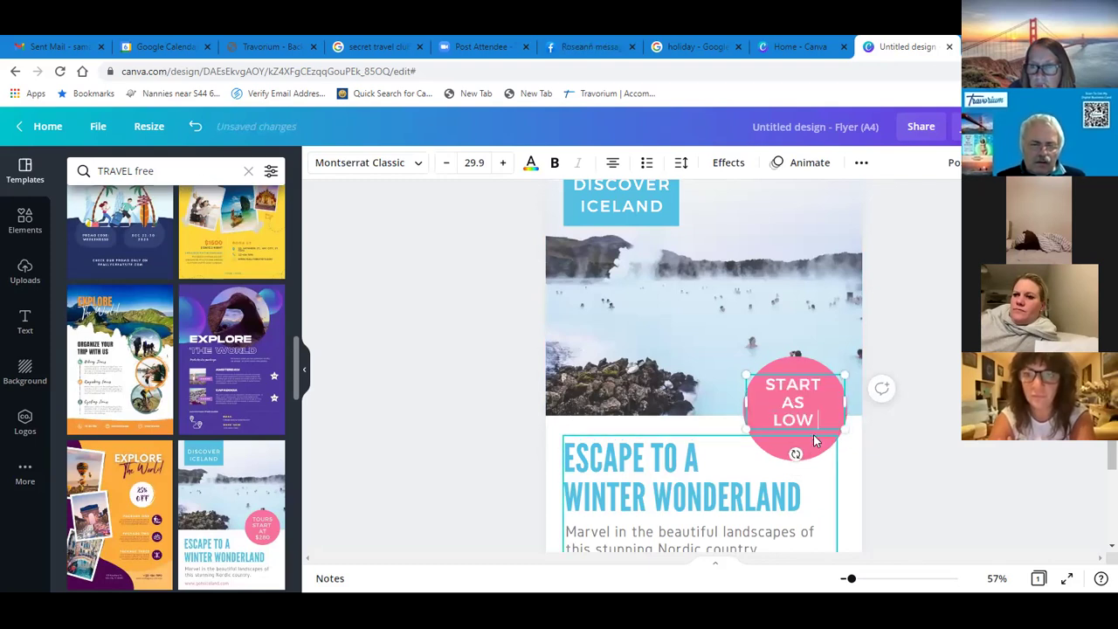
type(" AS")
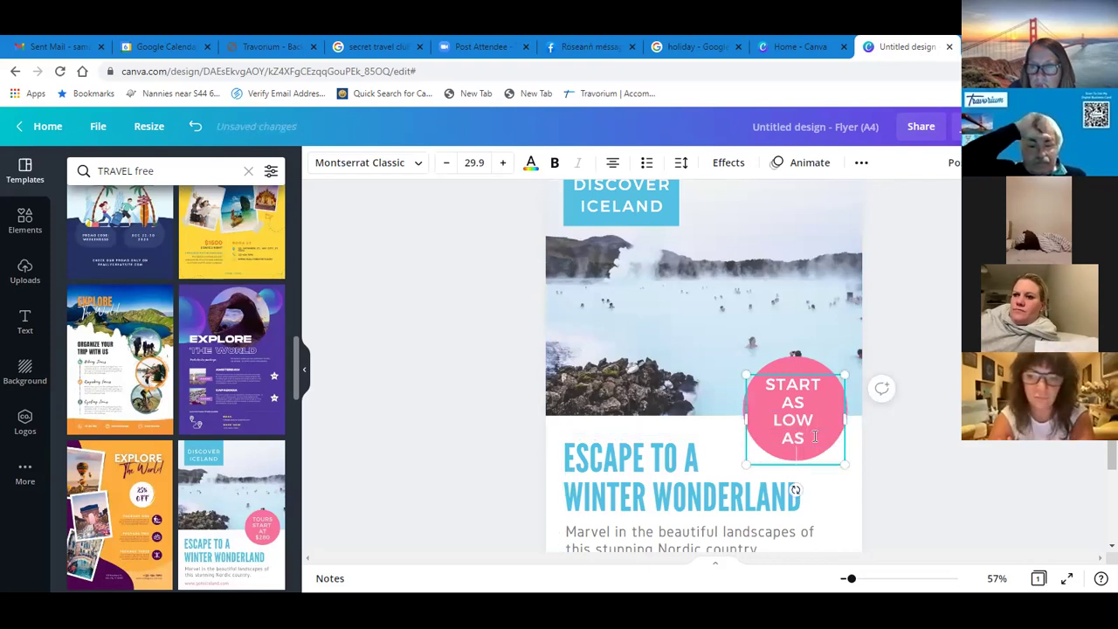
type(" £")
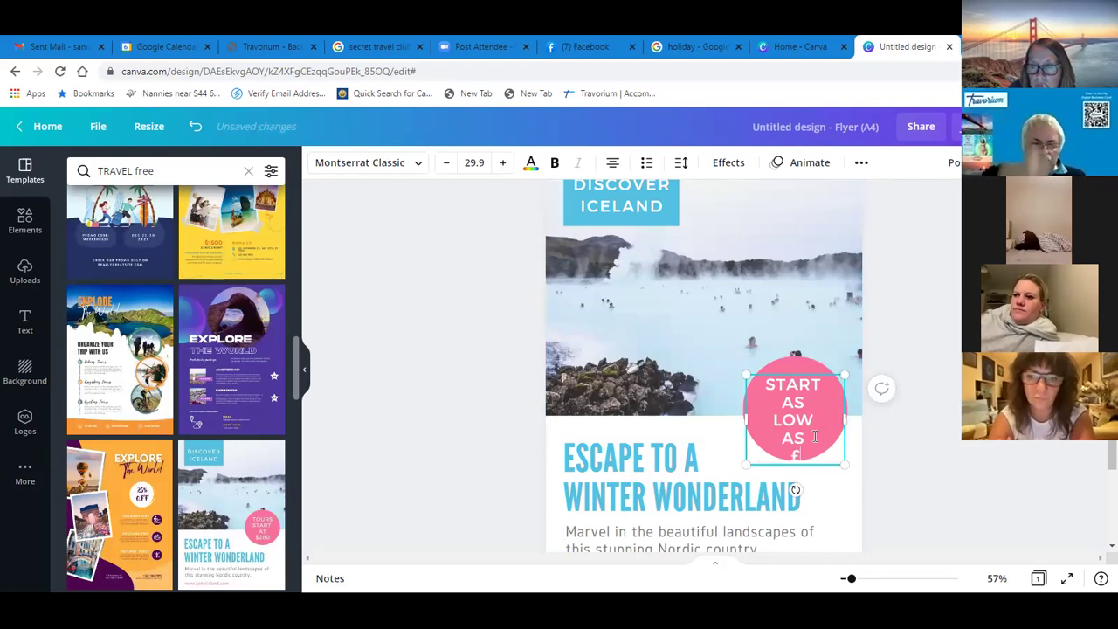
type("80")
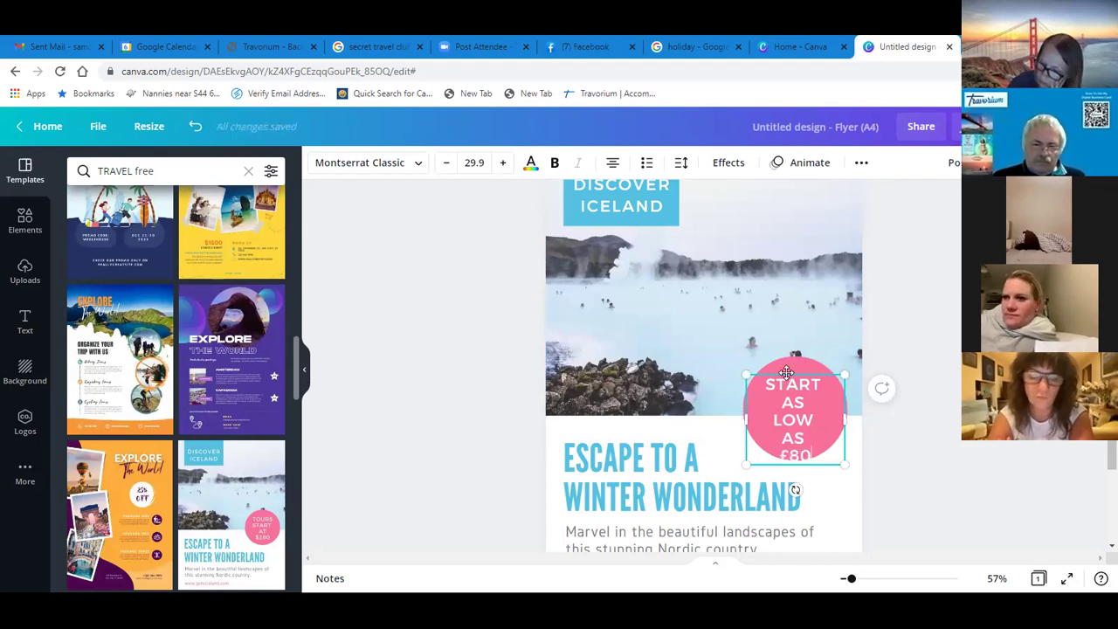
left_click_drag(793, 384, 790, 361)
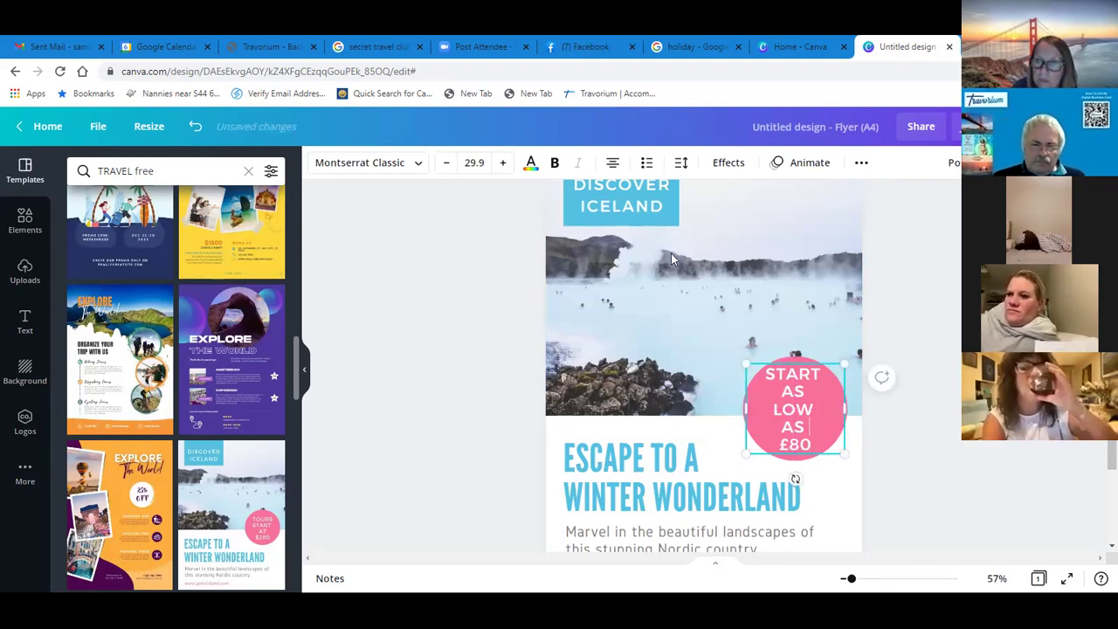
Step: Replace the "DISCOVER ICELAND" text in the blue box with "JOIN THE CLUB"
scroll(665, 281, "up", 2)
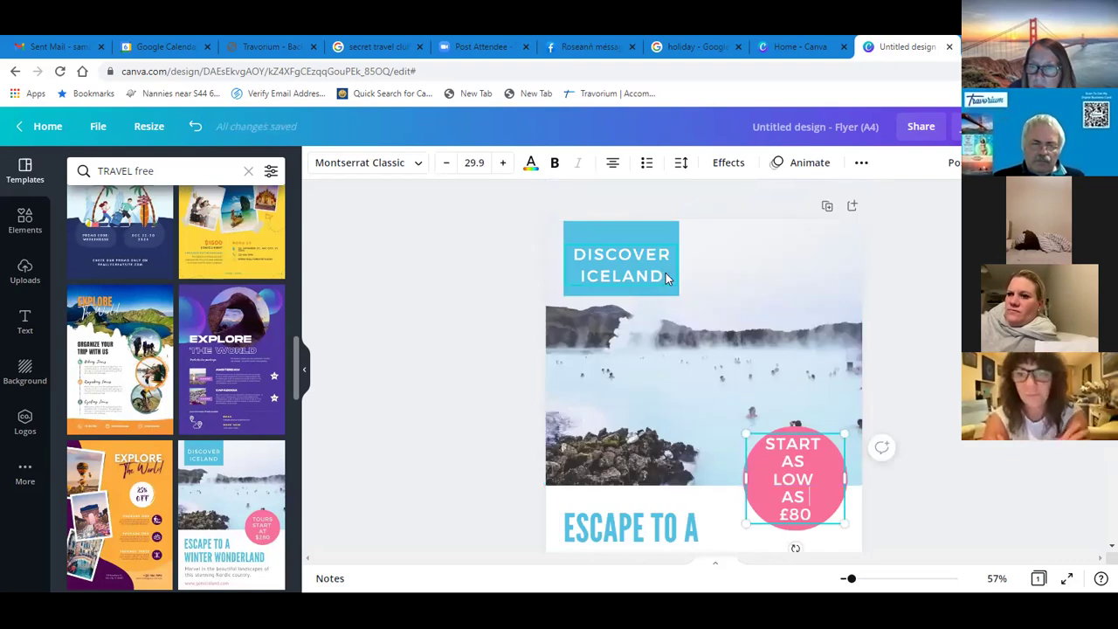
double_click(664, 275)
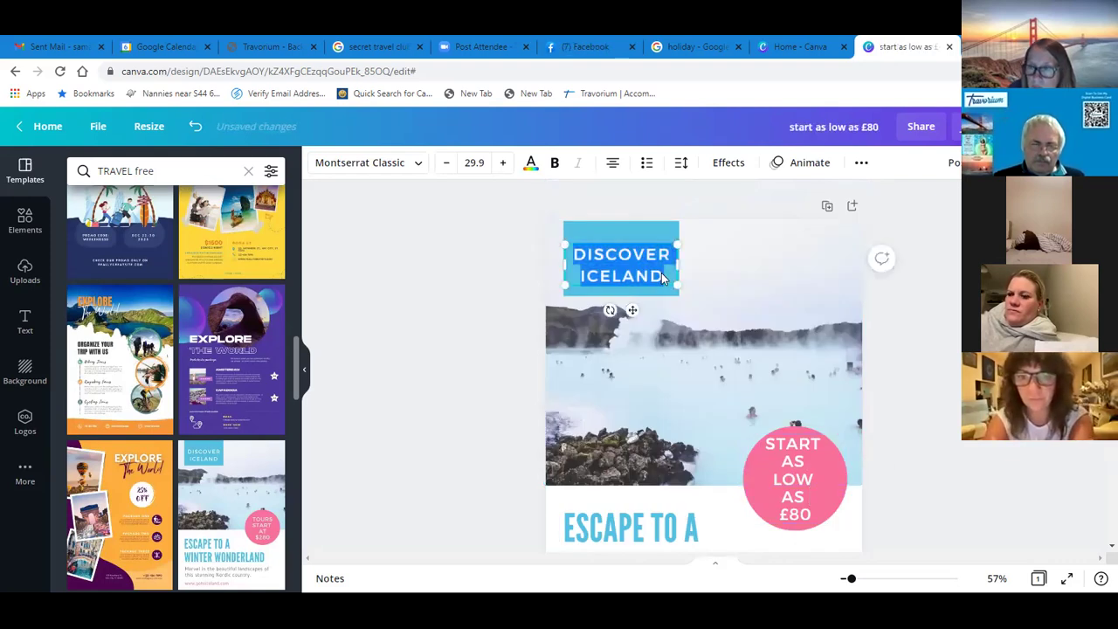
key("BackSpace")
type("JOIN TGHE")
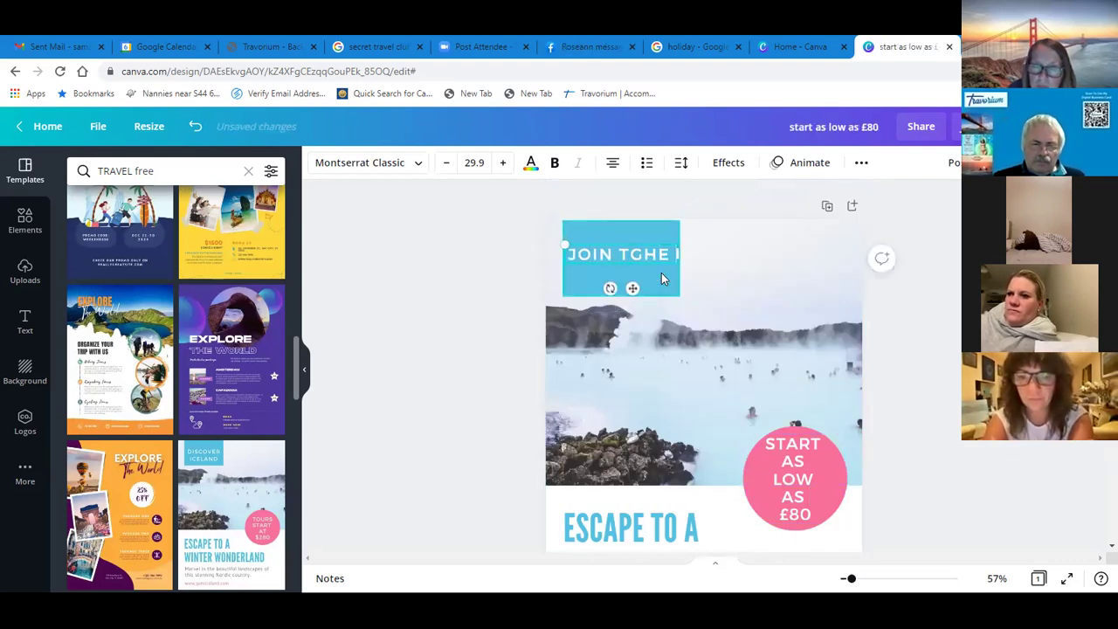
key("BackSpace")
key("BackSpace")
key("BackSpace")
type("HE")
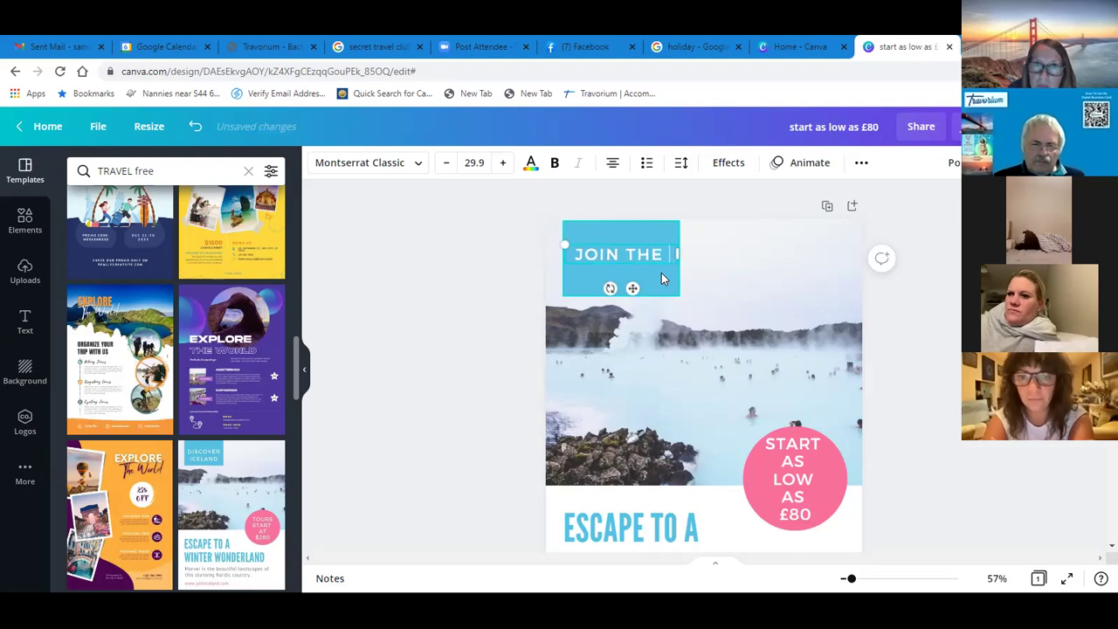
type(" CLUB")
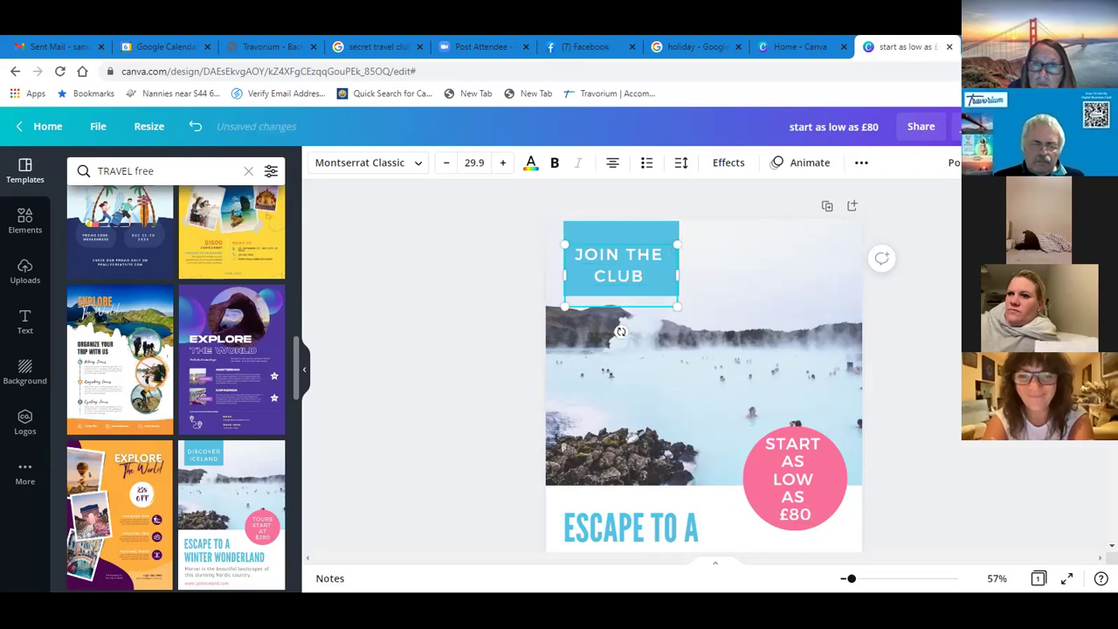
key("Escape")
Step: Change the first line of the large blue headline to "ESCAPE TO SEE"
left_click(701, 543)
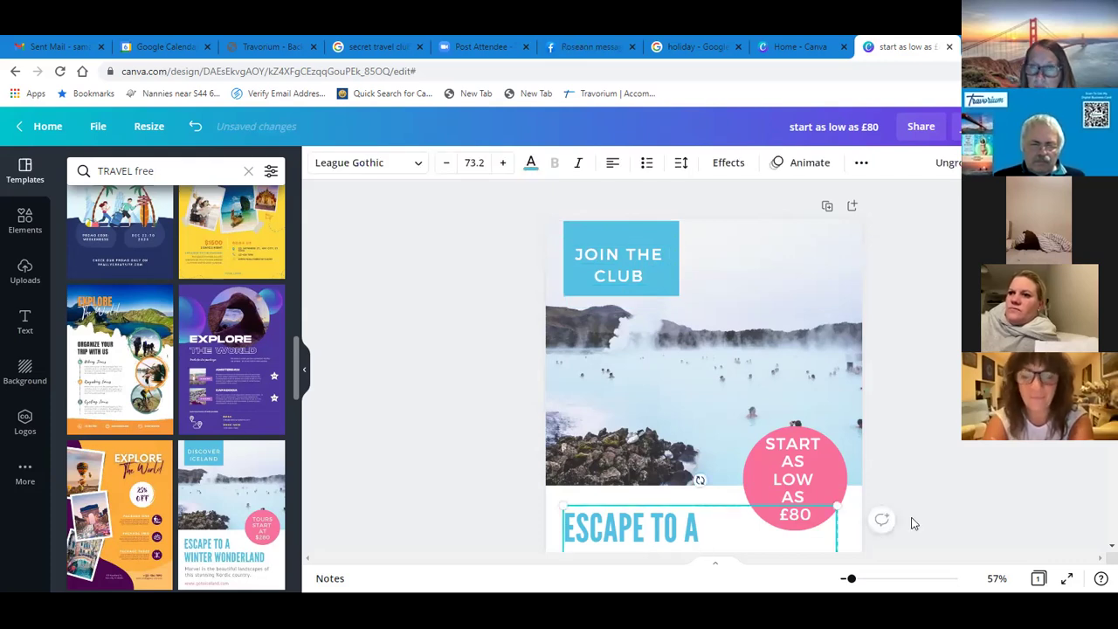
scroll(911, 524, "down", 1)
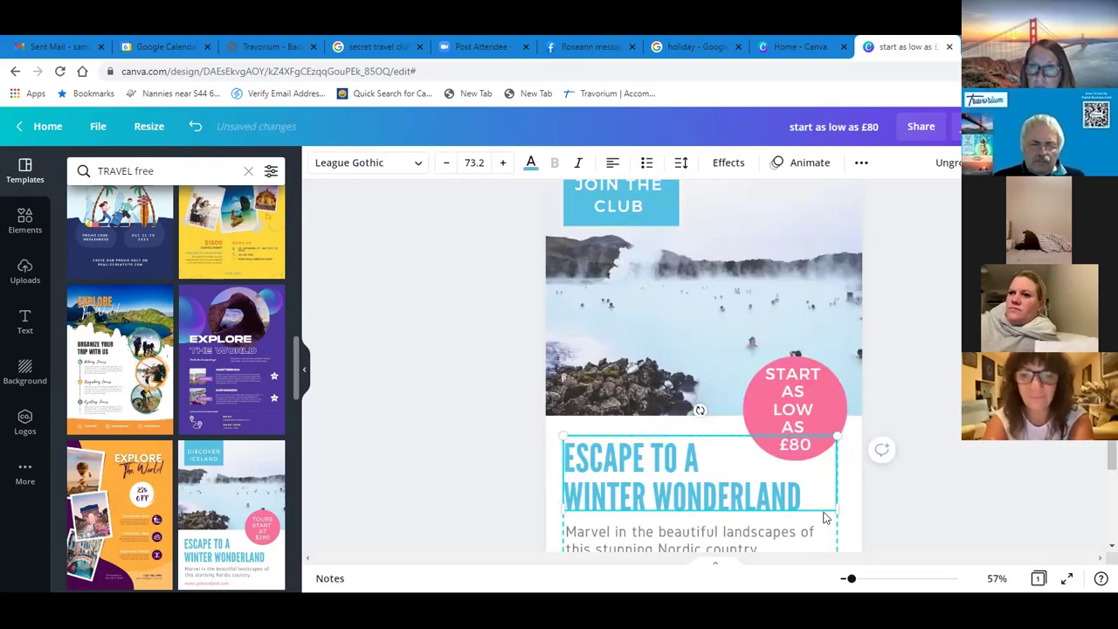
double_click(709, 463)
left_click(699, 457)
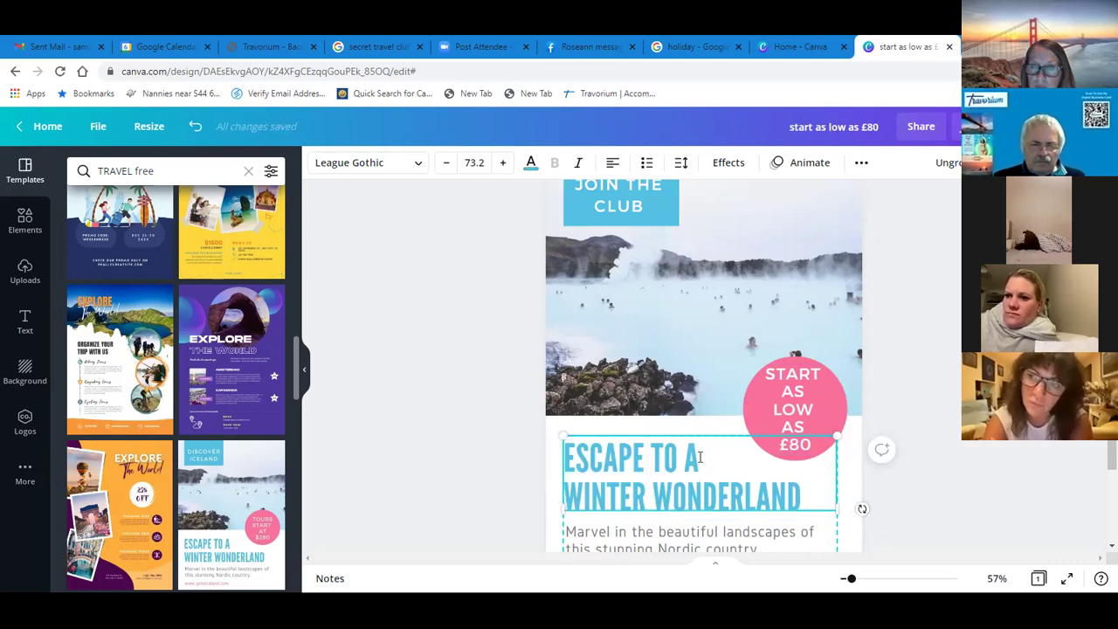
key("BackSpace")
type("SEE")
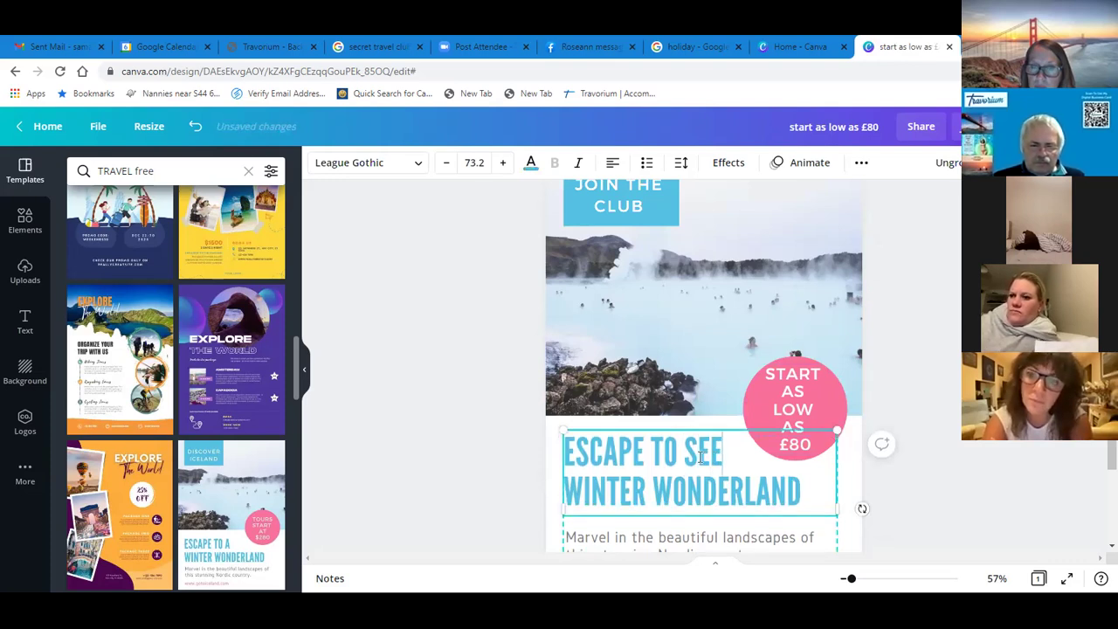
Step: Replace "WINTER WONDERLAND" on the headline's second line with "THE WORLD"
left_click(804, 493)
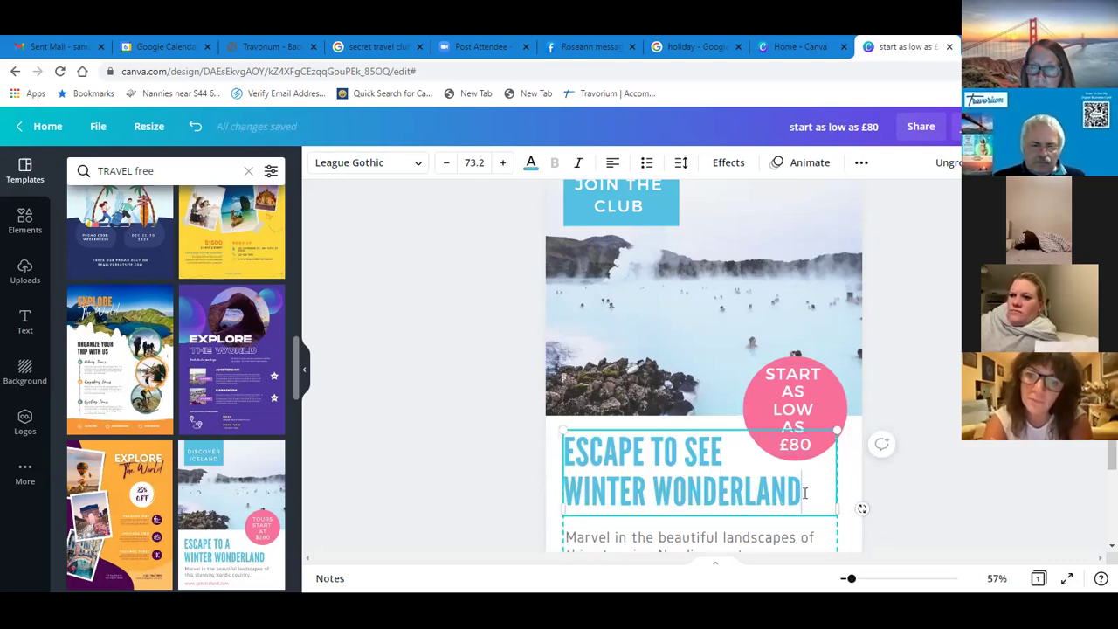
key("BackSpace")
key("BackSpace")
key("BackSpace")
key("BackSpace")
key("BackSpace")
key("BackSpace")
key("BackSpace")
key("BackSpace")
key("BackSpace")
key("BackSpace")
key("BackSpace")
key("BackSpace")
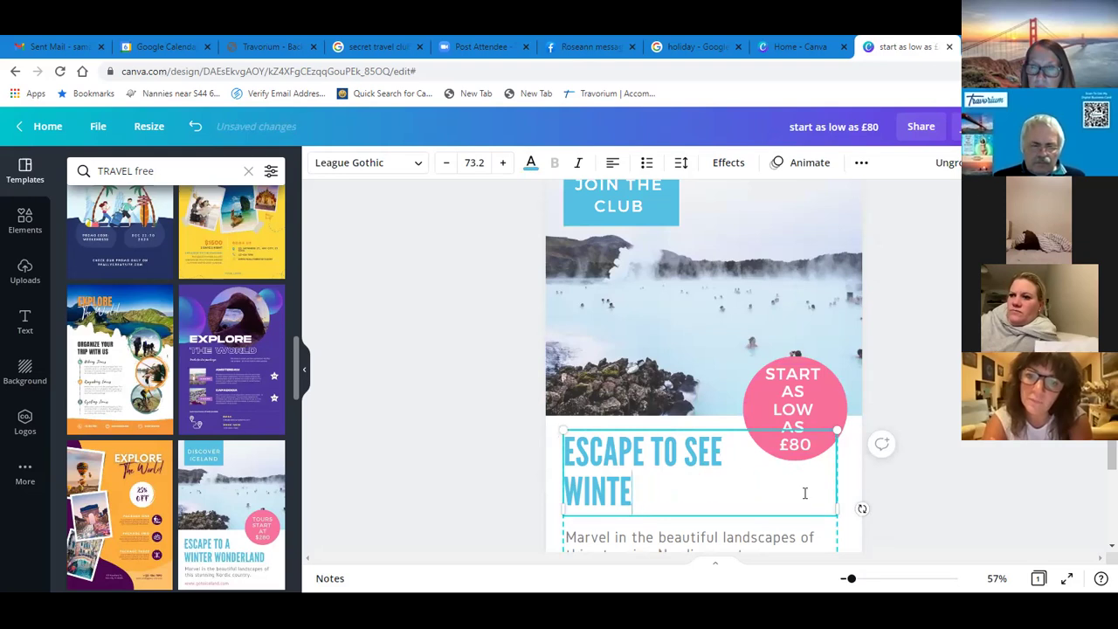
key("BackSpace")
key("BackSpace")
key("BackSpace")
key("BackSpace")
key("BackSpace")
type("THE WORLD")
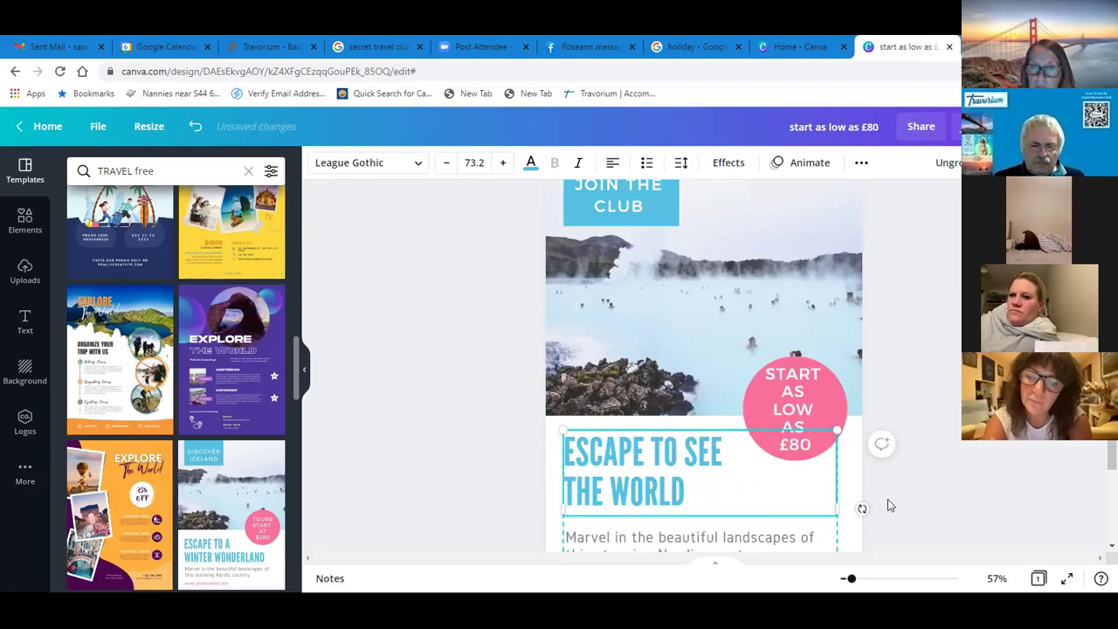
Step: Delete the pink website address line beneath the description at the foot of the flyer
scroll(890, 506, "down", 2)
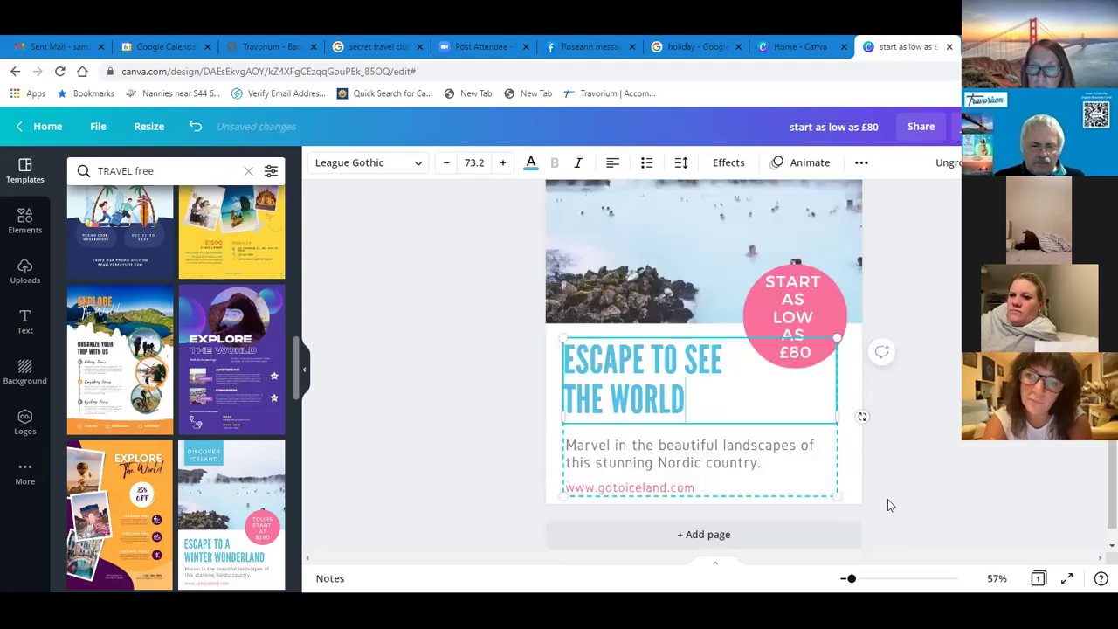
left_click(703, 471)
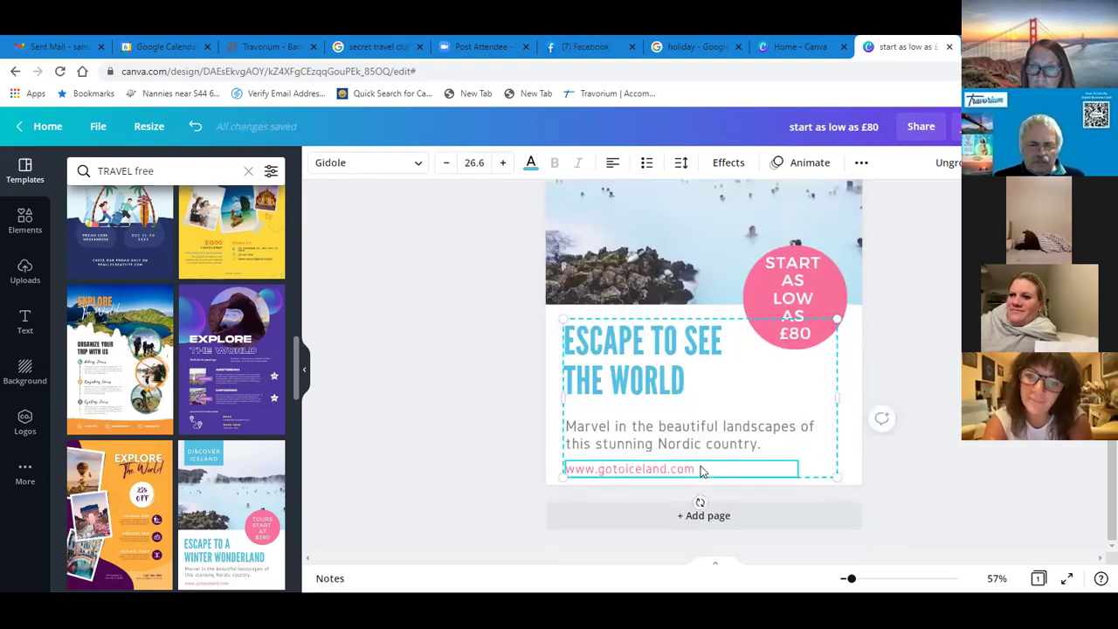
key("Delete")
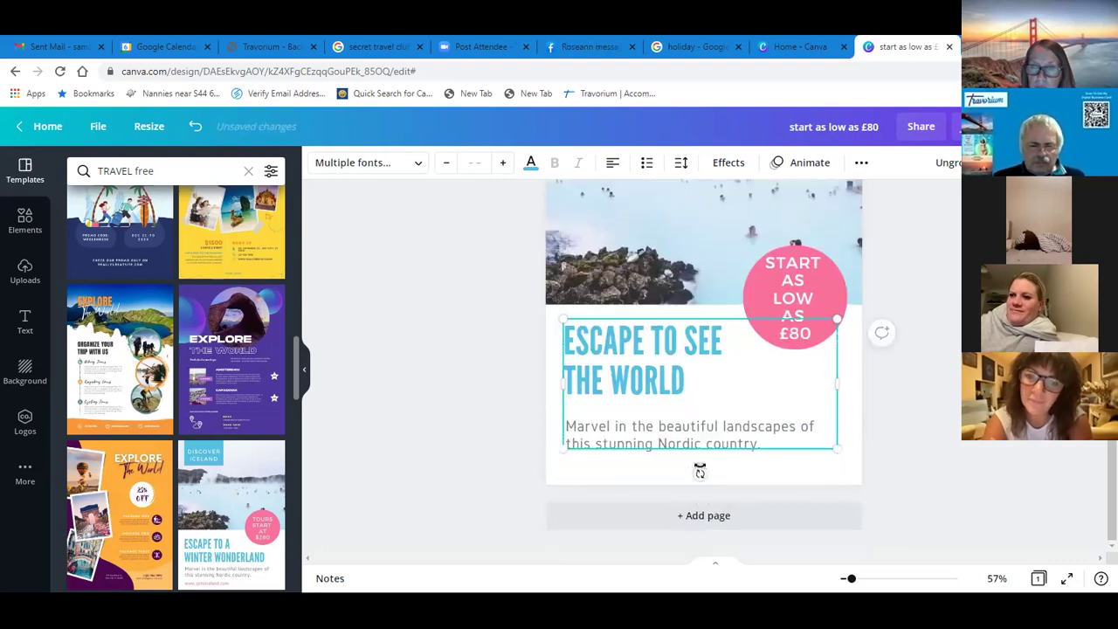
Step: Delete the grey description text below the headline and undo that deletion
left_click(766, 443)
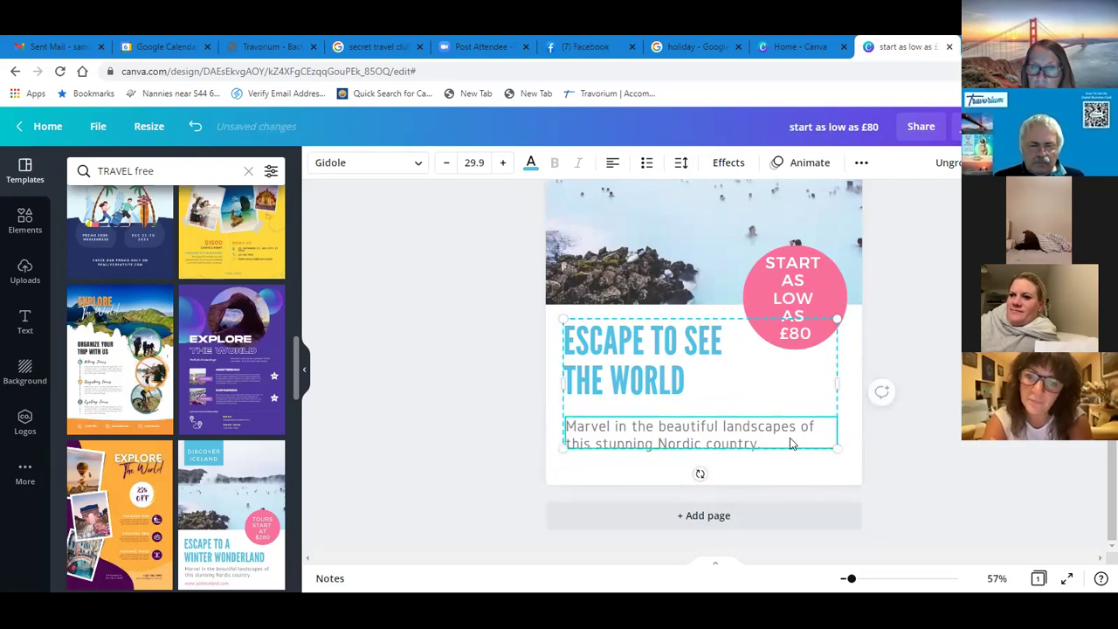
key("Delete")
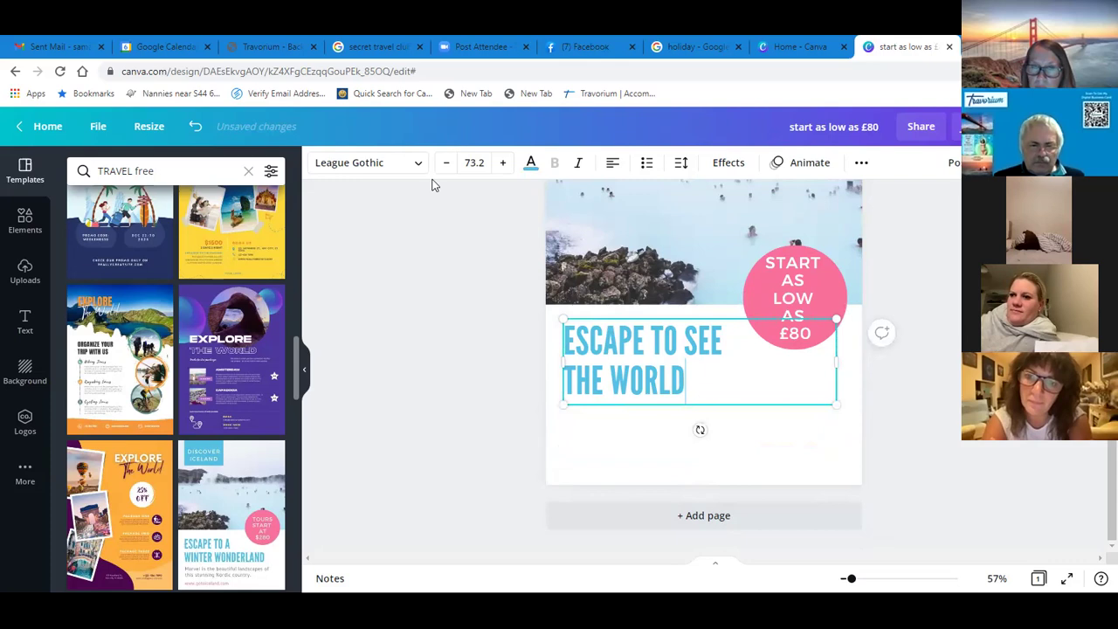
left_click(196, 128)
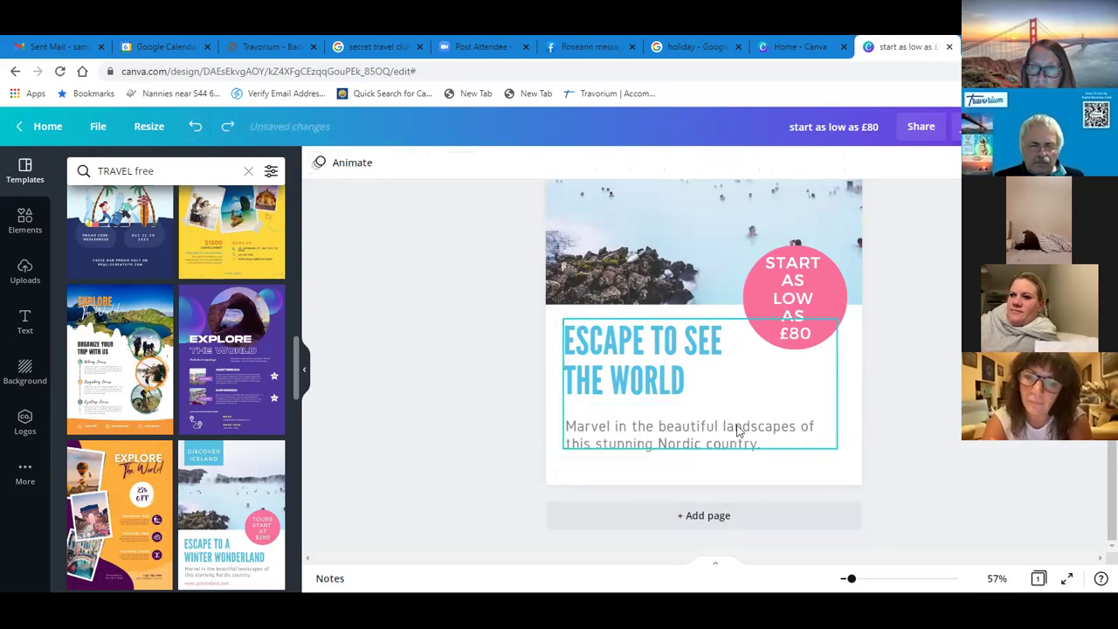
Step: Replace the grey description text below the headline with the word "Locations"
left_click(762, 442)
left_click(762, 439)
left_click(762, 439)
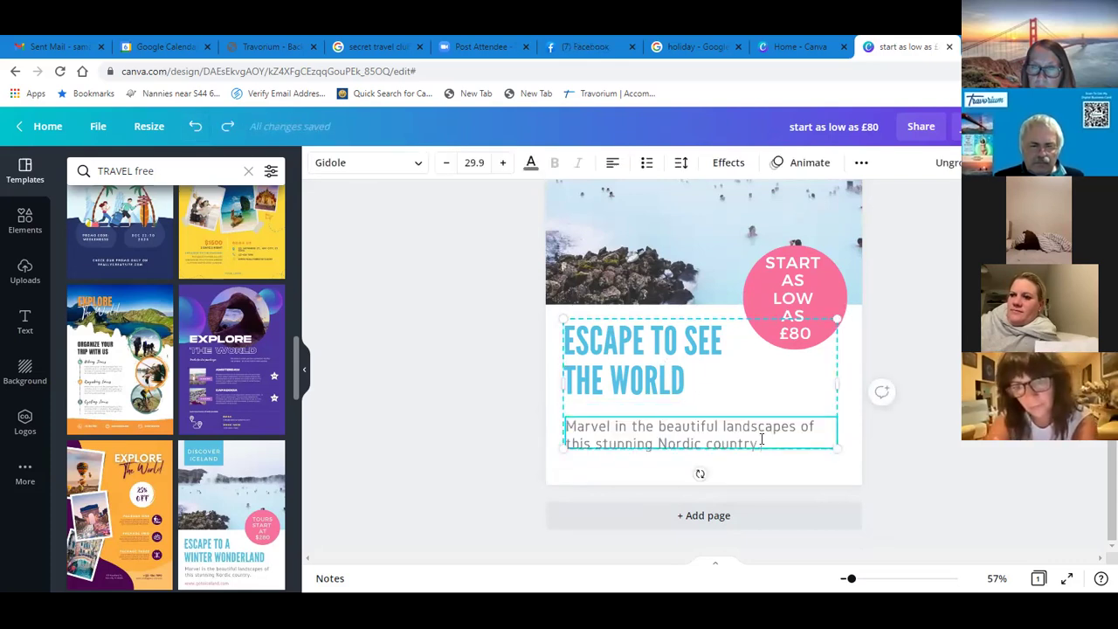
left_click_drag(760, 444, 571, 420)
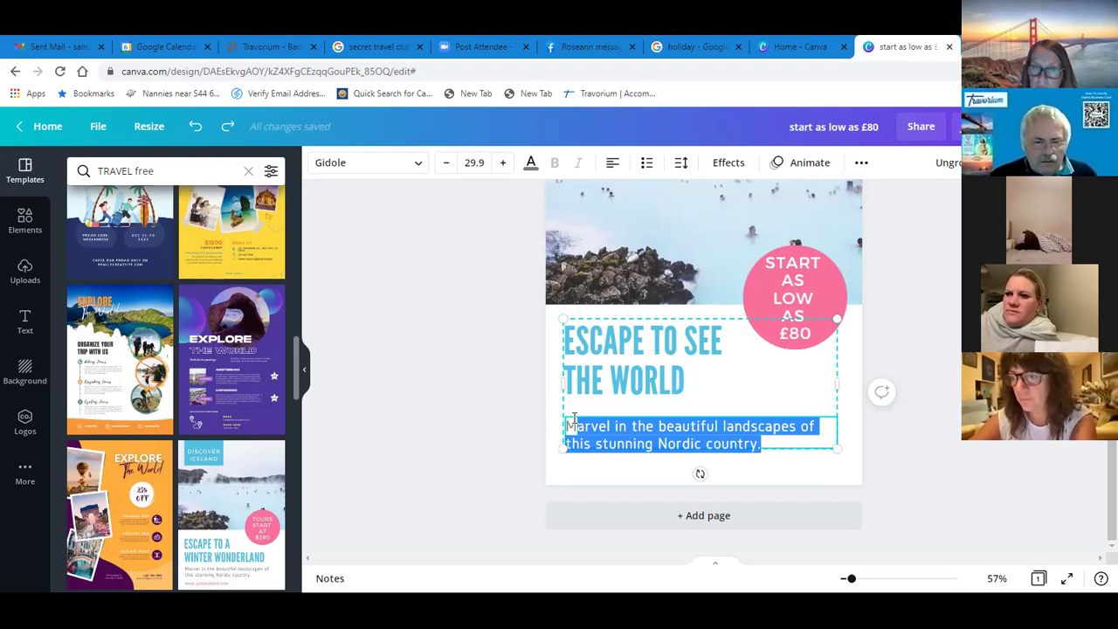
key("BackSpace")
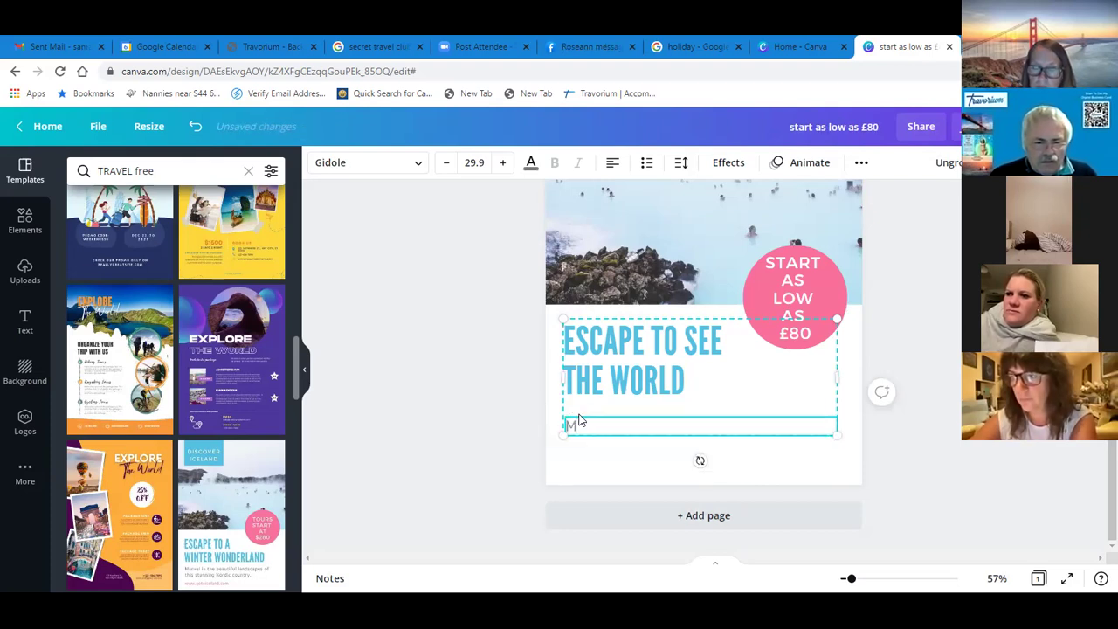
type("ac")
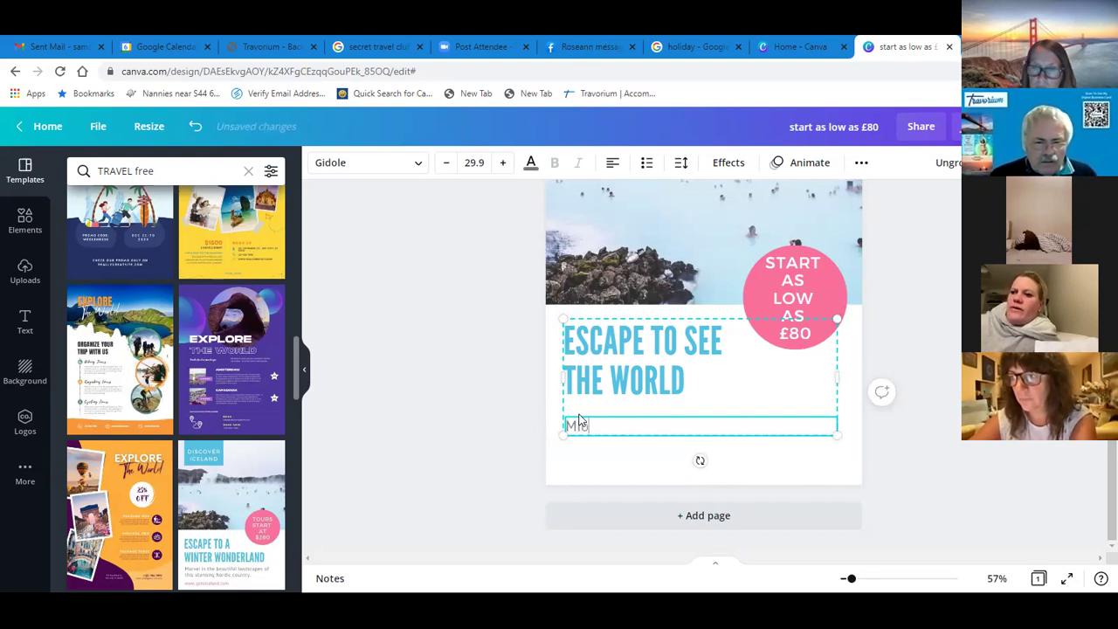
key("BackSpace")
key("BackSpace")
type("L")
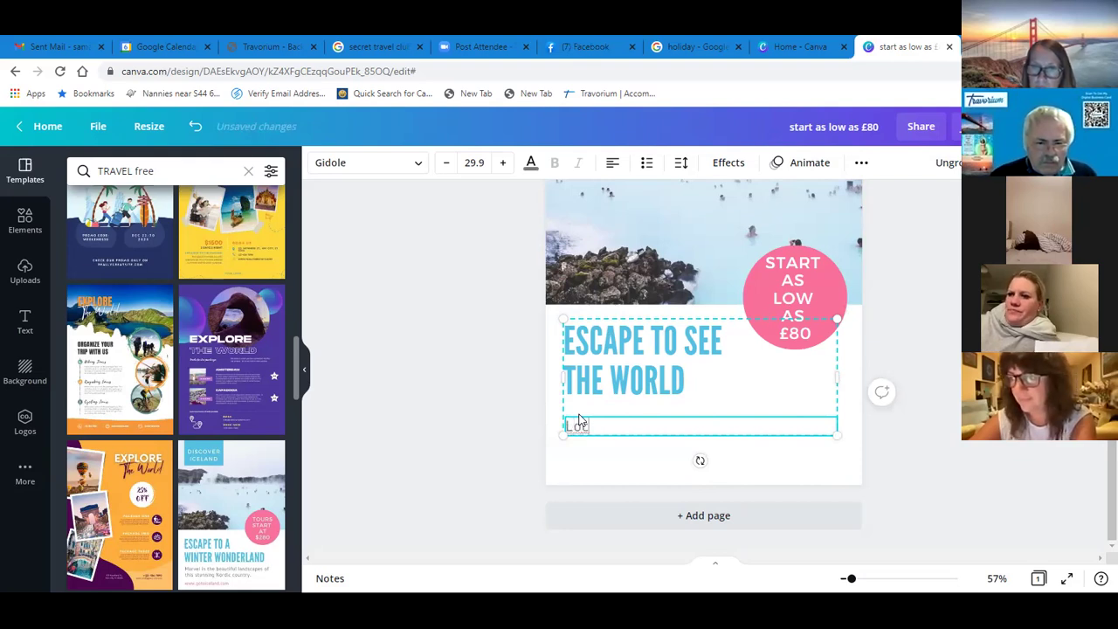
type("ocations")
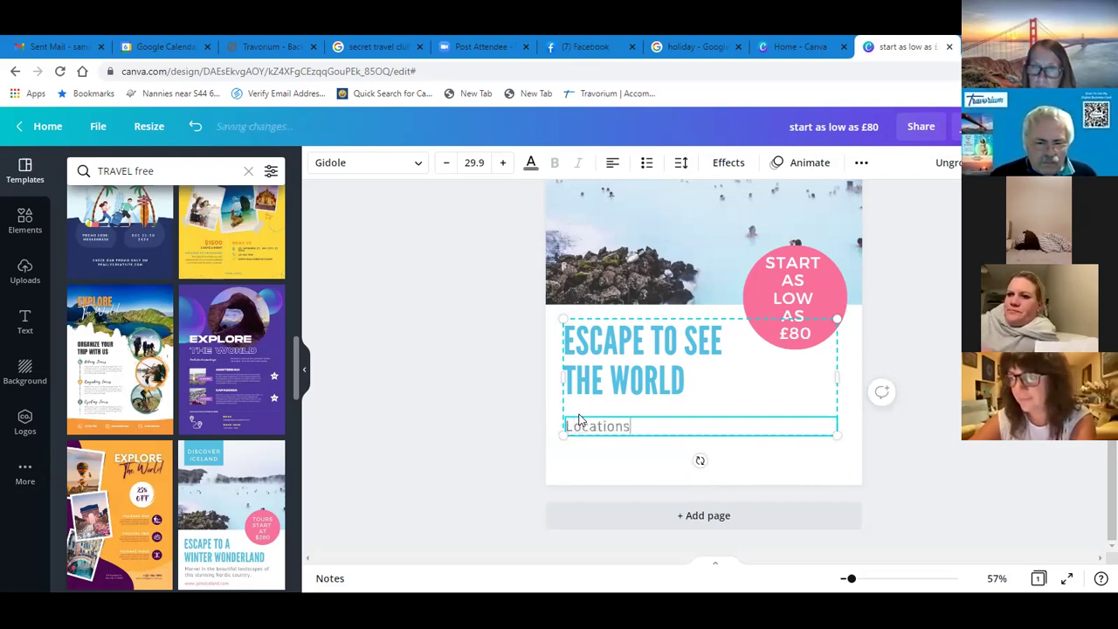
Step: Continue the grey description after "Locations" with "starting from as little as 70p"
type(" startring")
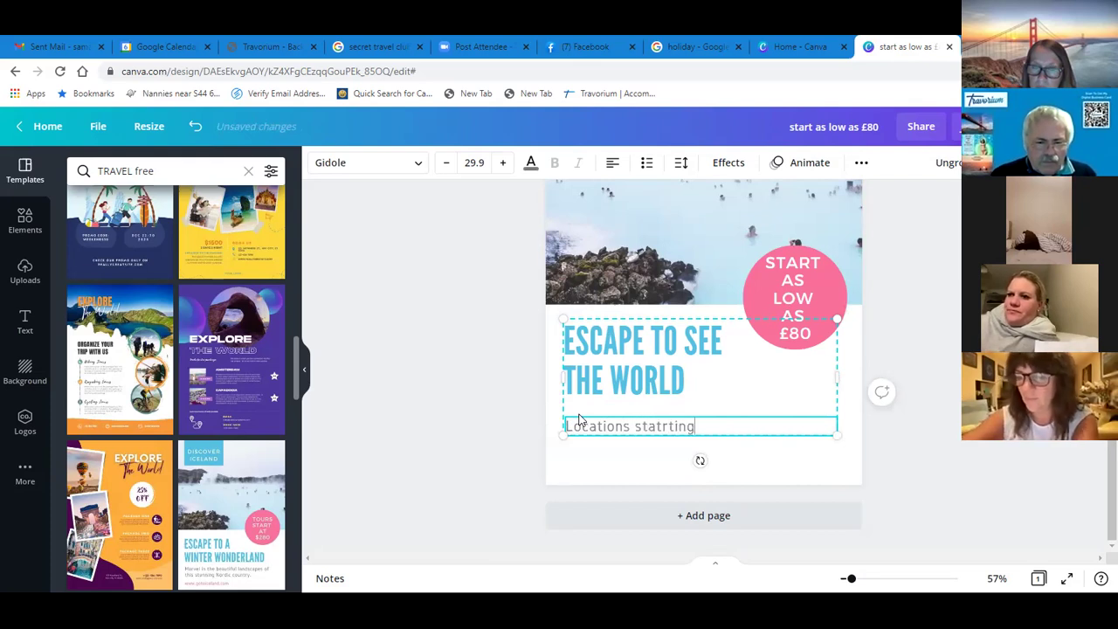
key("BackSpace")
key("BackSpace")
key("BackSpace")
key("BackSpace")
key("BackSpace")
key("BackSpace")
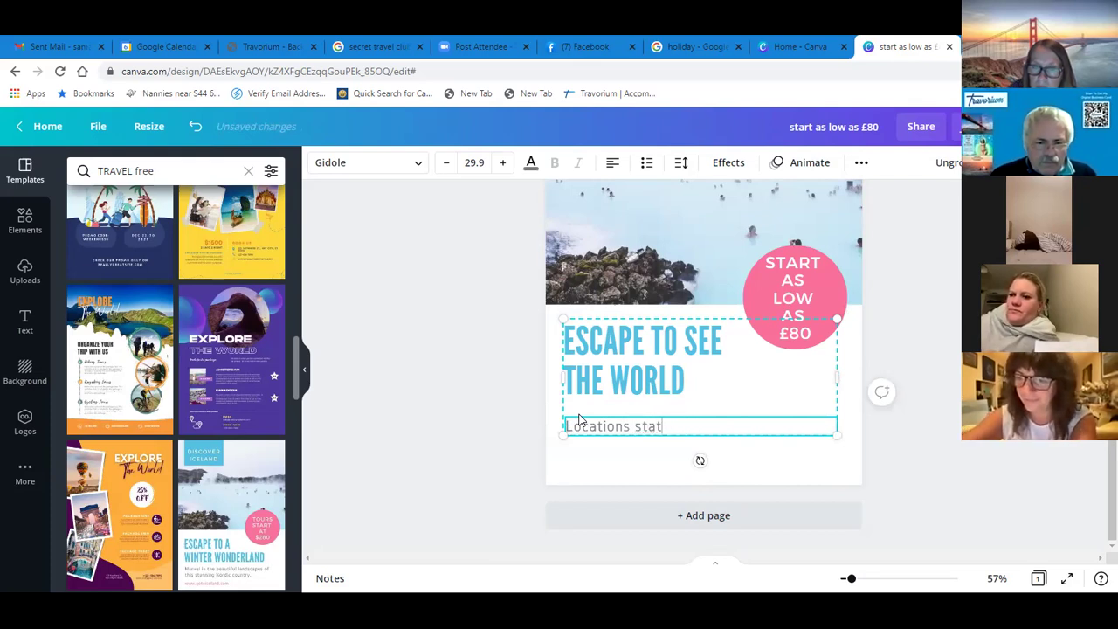
type("rting from ")
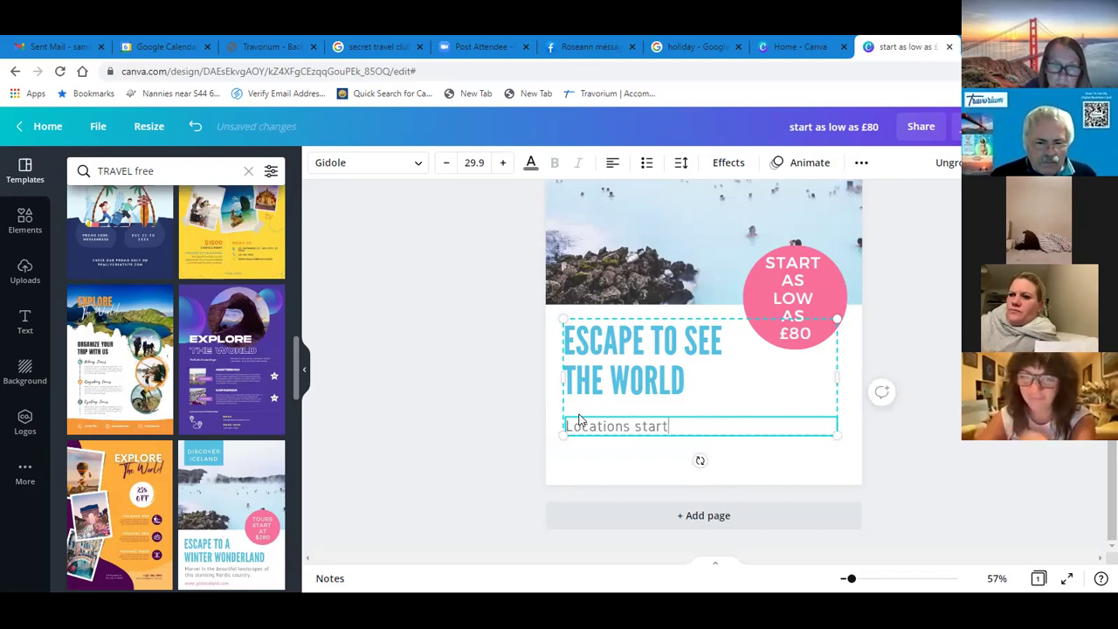
type("as li")
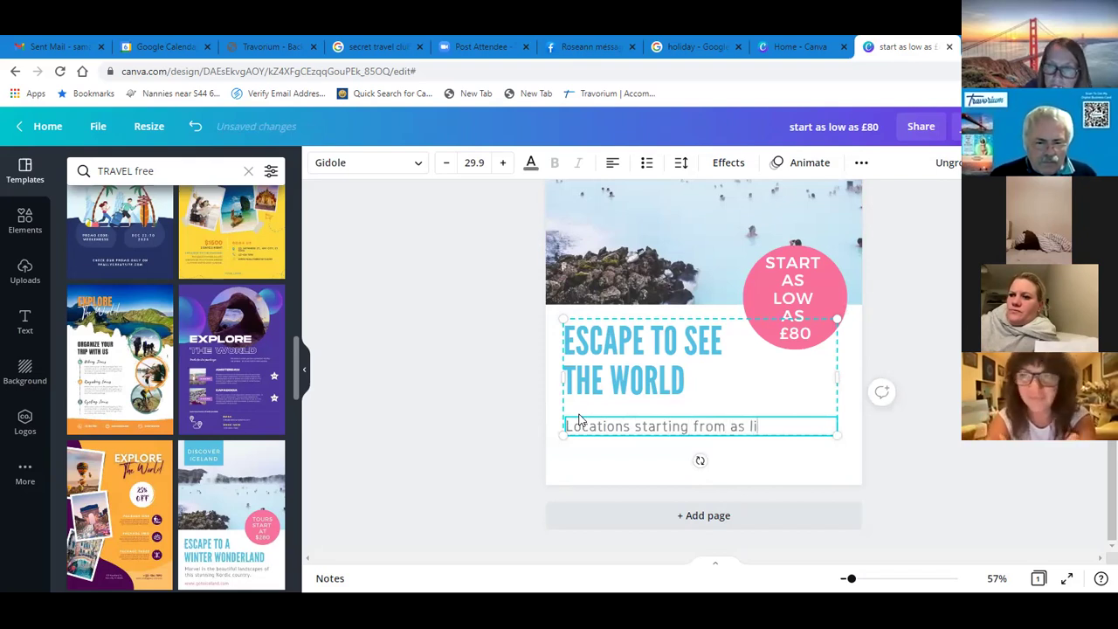
type("ttle as 70")
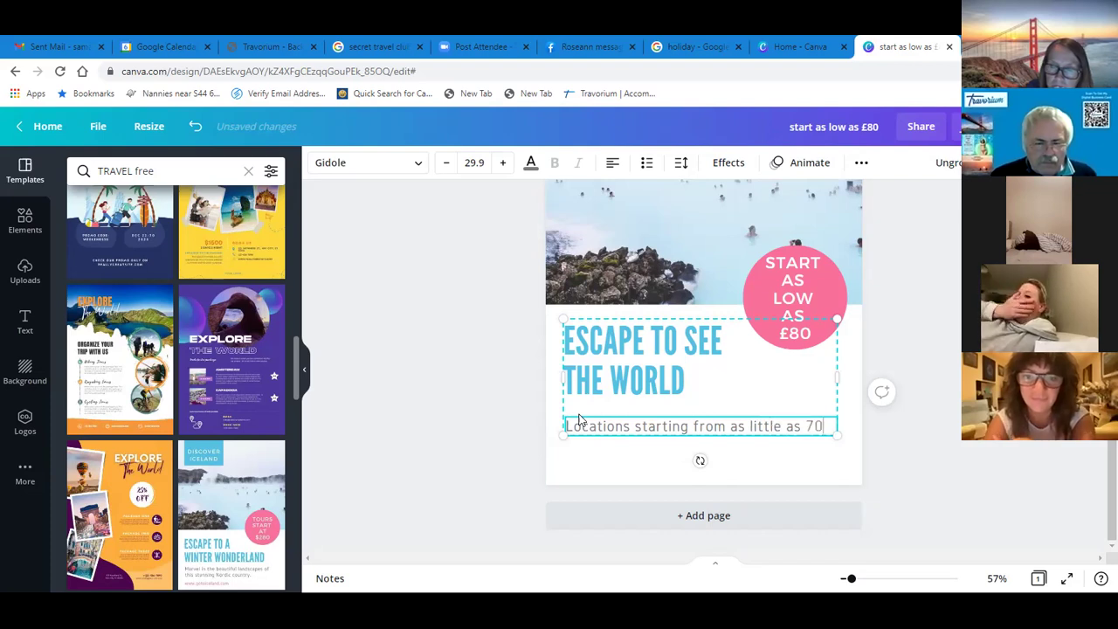
type("p")
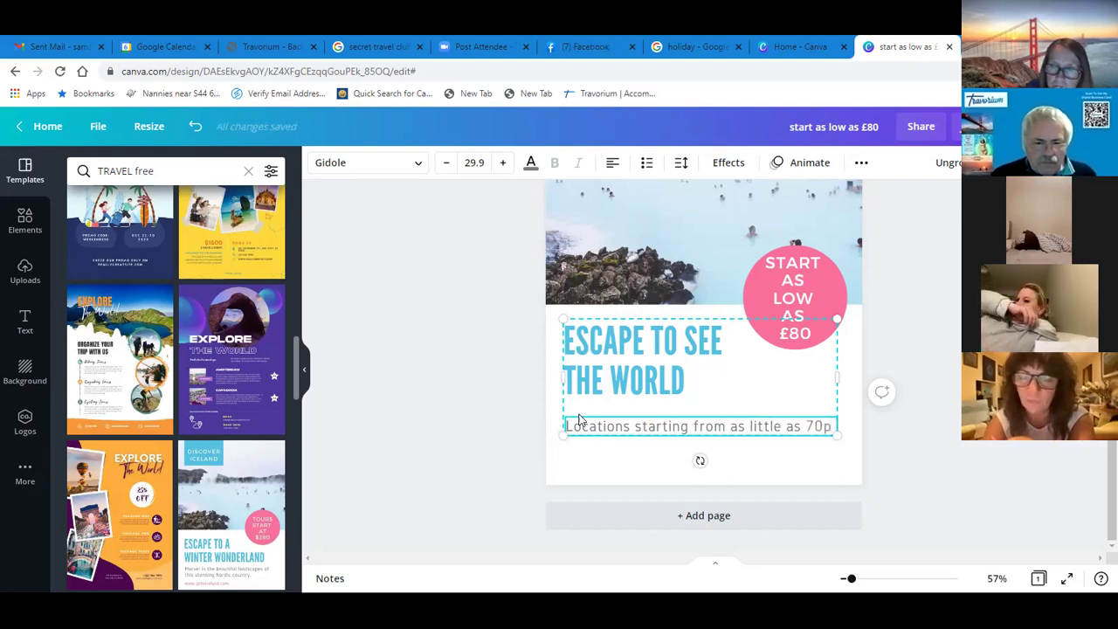
Step: Extend the grey description with "for the week after memberhsip fess appield"
type(" fpr the")
key("BackSpace")
key("BackSpace")
key("BackSpace")
key("BackSpace")
key("BackSpace")
key("BackSpace")
type("or the ")
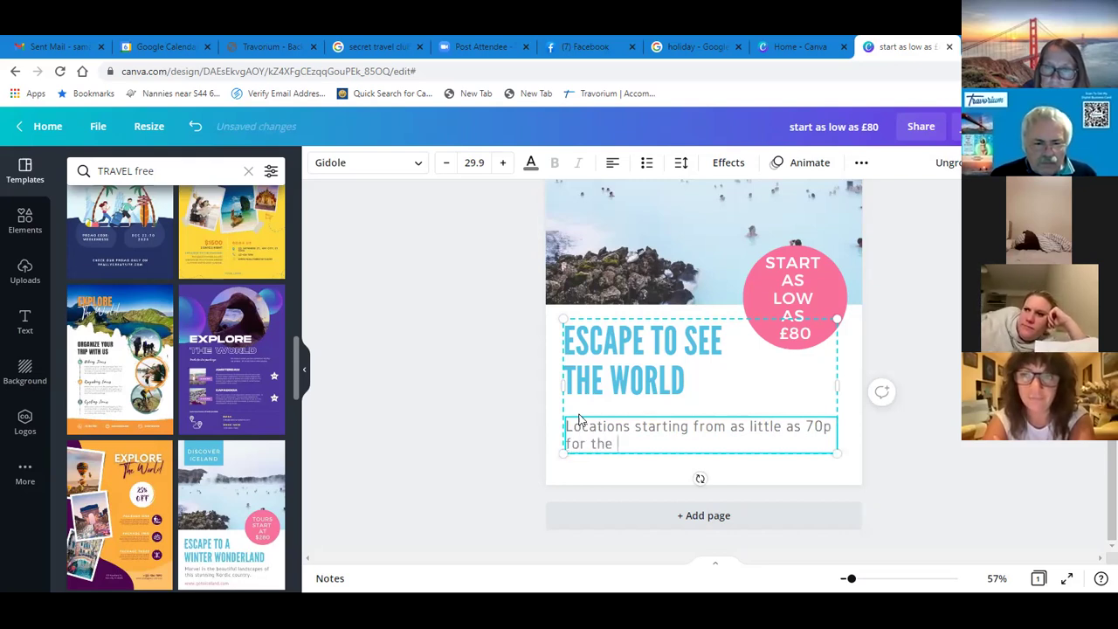
type("me")
key("BackSpace")
type("week af")
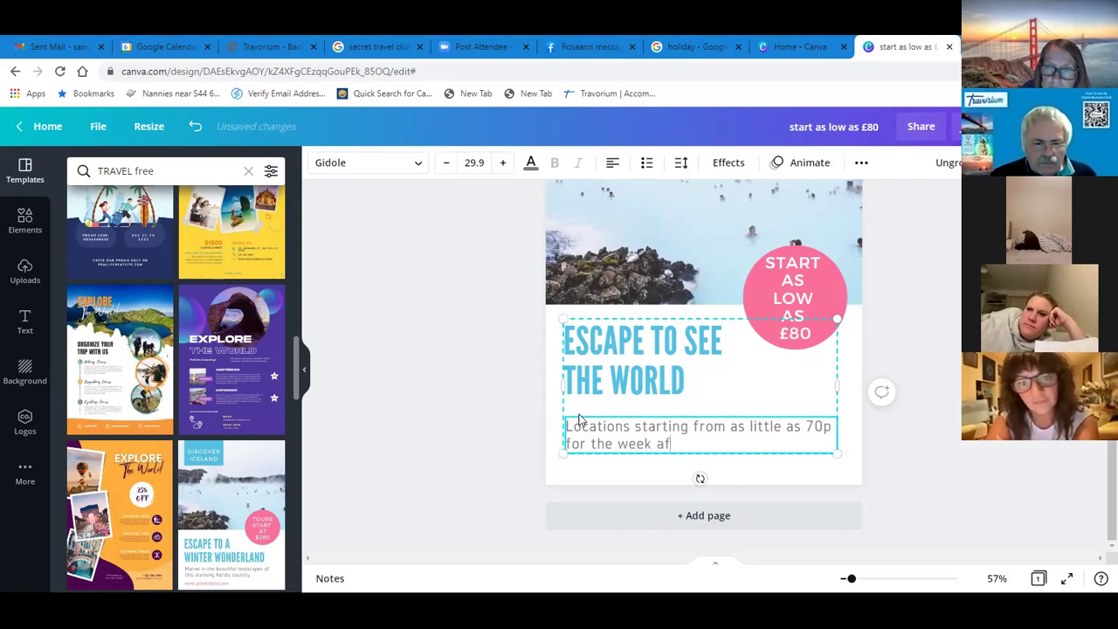
type("ter memberhsip fess appil")
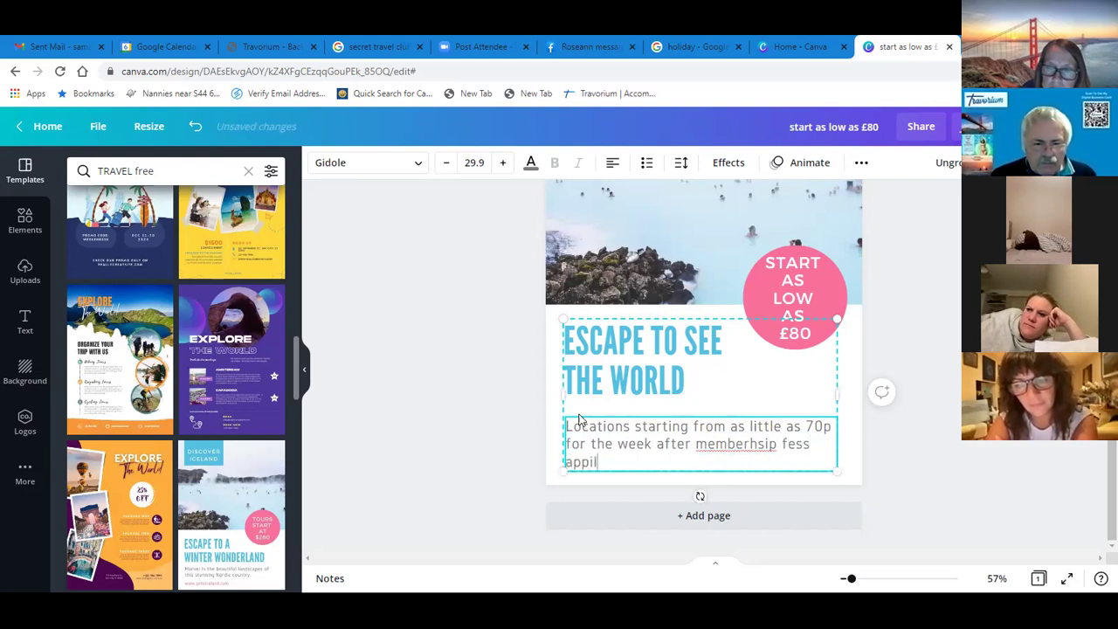
type("il")
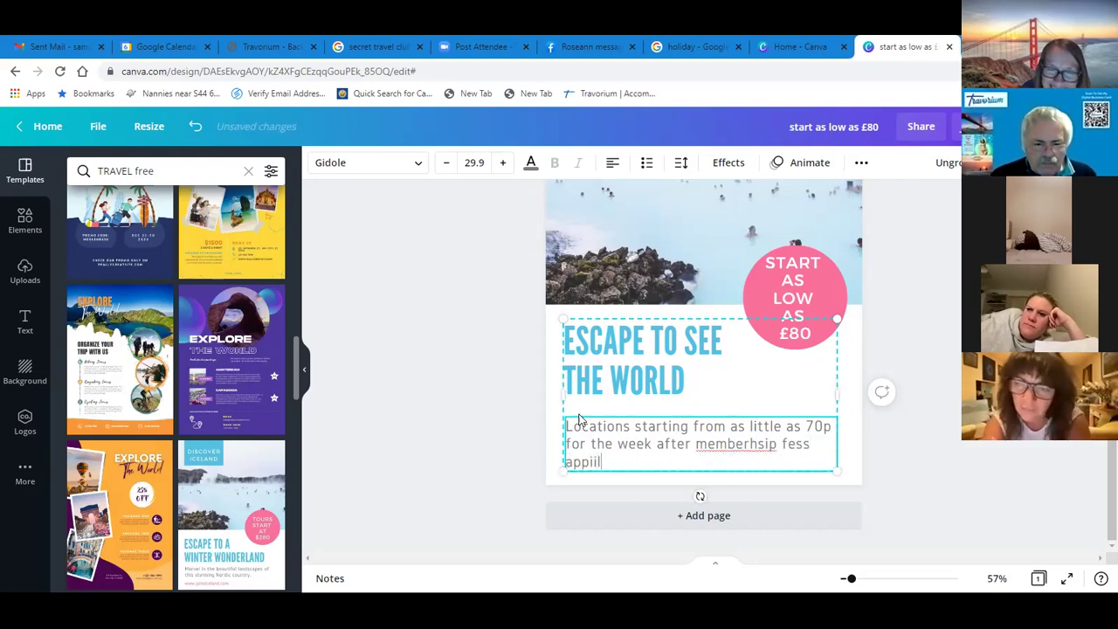
key("BackSpace")
key("BackSpace")
type("eld")
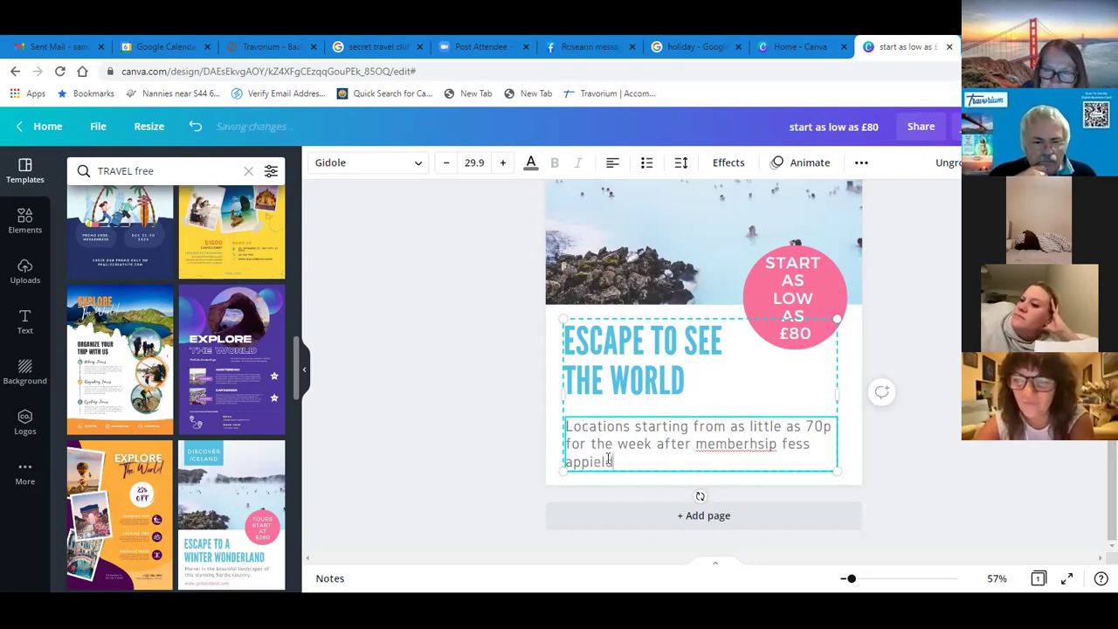
Step: Correct the misspelled word "memberhsip" in the description to "membership"
left_click(745, 444)
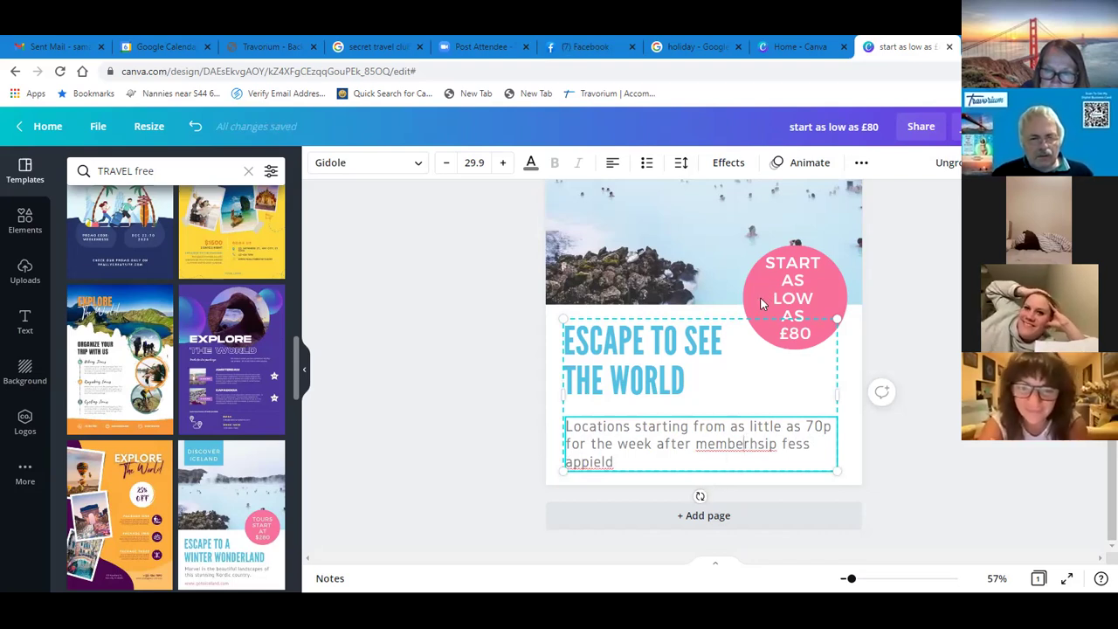
right_click(725, 446)
left_click(708, 447)
key("Down")
left_click(755, 443)
key("BackSpace")
key("BackSpace")
type("r")
key("Right")
type("h")
type("h")
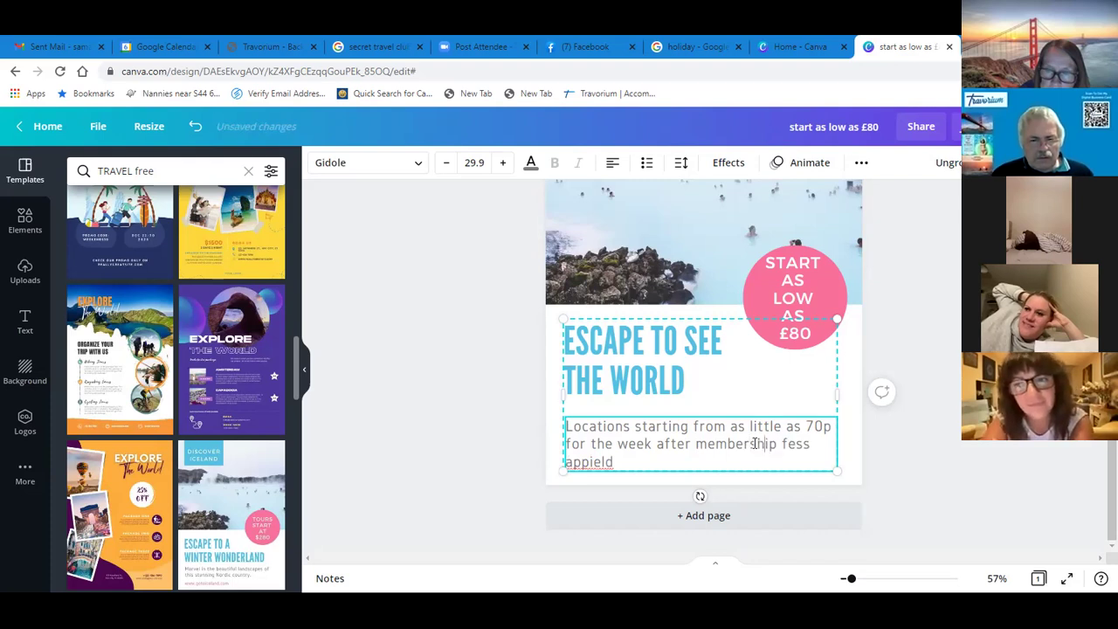
Step: Correct the last word of the description to "applied" and leave the text
left_click(620, 461)
key("BackSpace")
key("BackSpace")
key("BackSpace")
key("BackSpace")
type("lied")
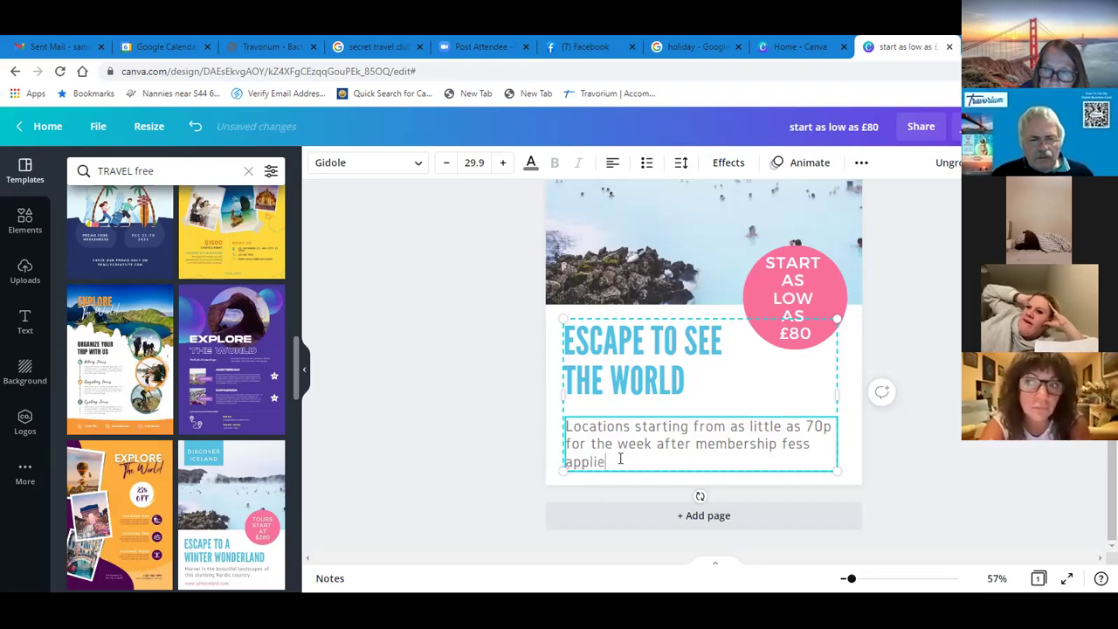
left_click(704, 400)
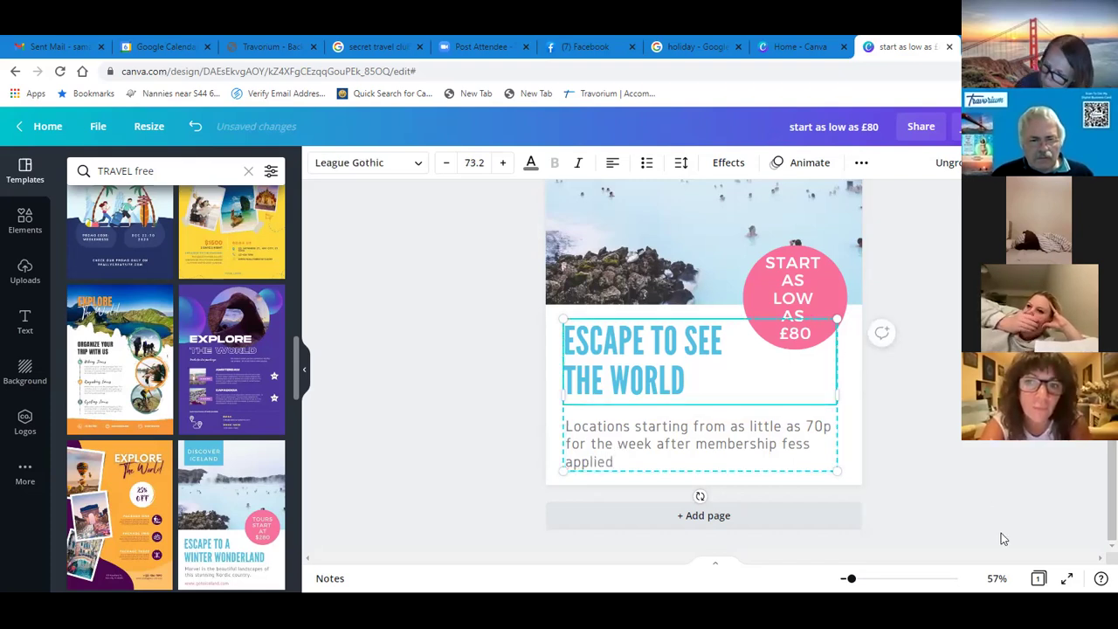
Step: Delete the large lagoon photo behind the "JOIN THE CLUB" box
scroll(825, 378, "up", 2)
left_click(772, 304)
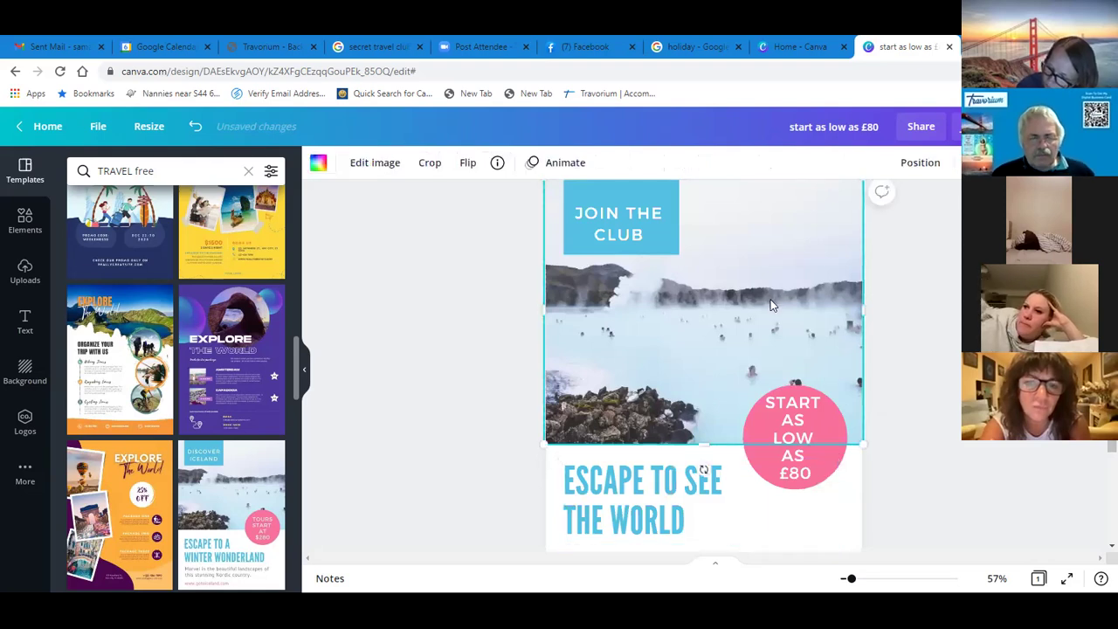
key("Delete")
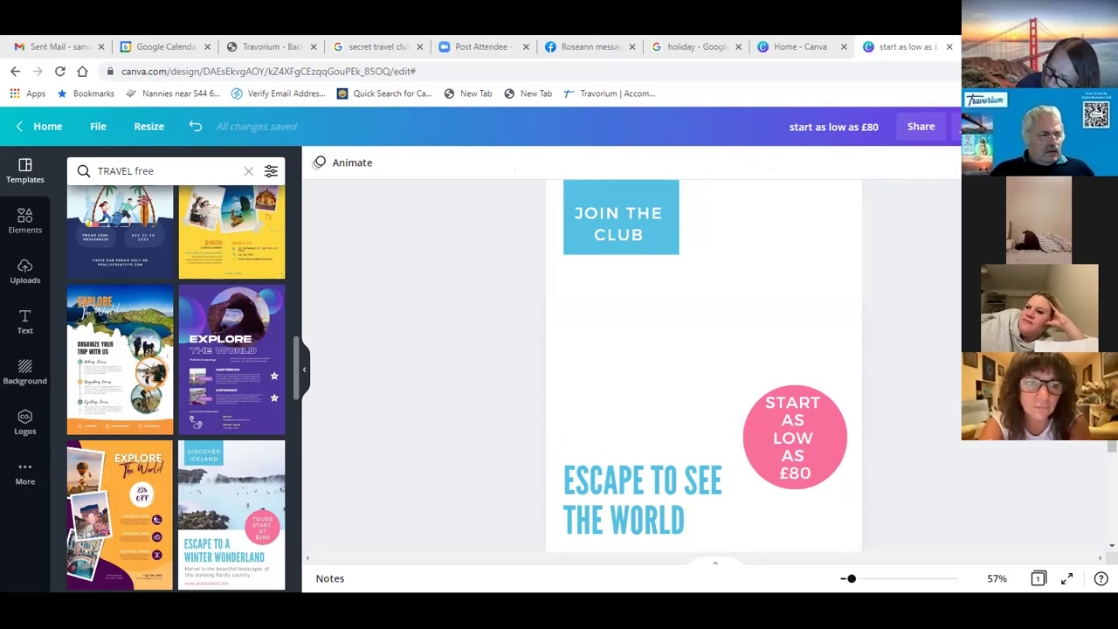
Step: Paste the copied world landmarks picture onto the empty upper area of the flyer and select it
left_click(680, 358)
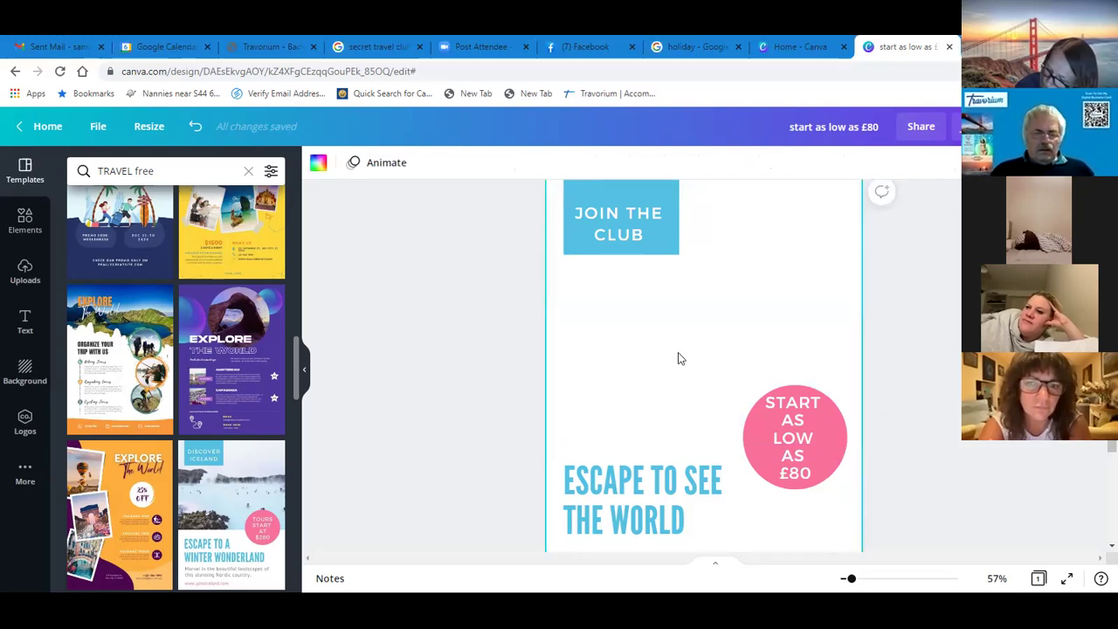
key("ctrl+v")
left_click_drag(684, 275, 753, 351)
left_click(774, 340)
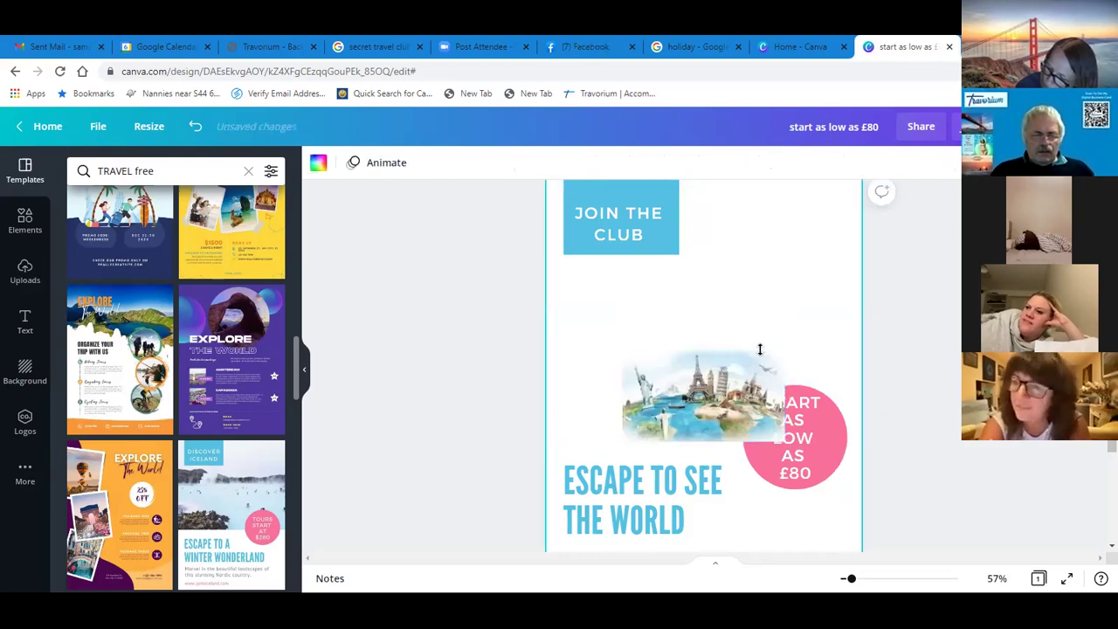
left_click(759, 351)
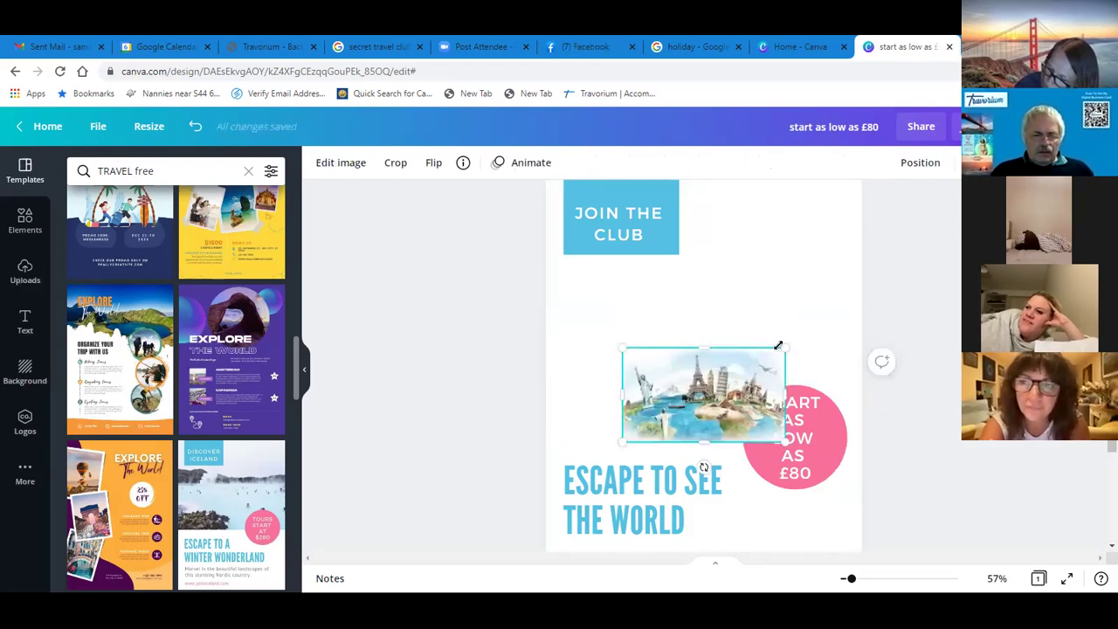
Step: Enlarge the landmarks picture and move it up to sit centred between the "JOIN THE CLUB" box and the headline
left_click_drag(779, 348, 829, 320)
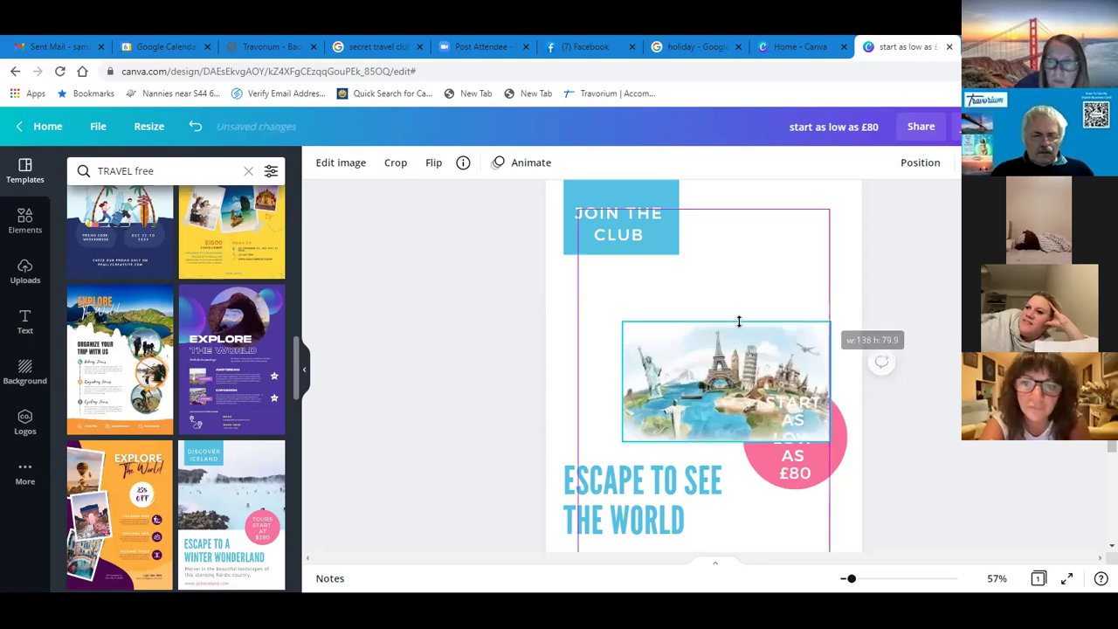
left_click_drag(622, 323, 603, 309)
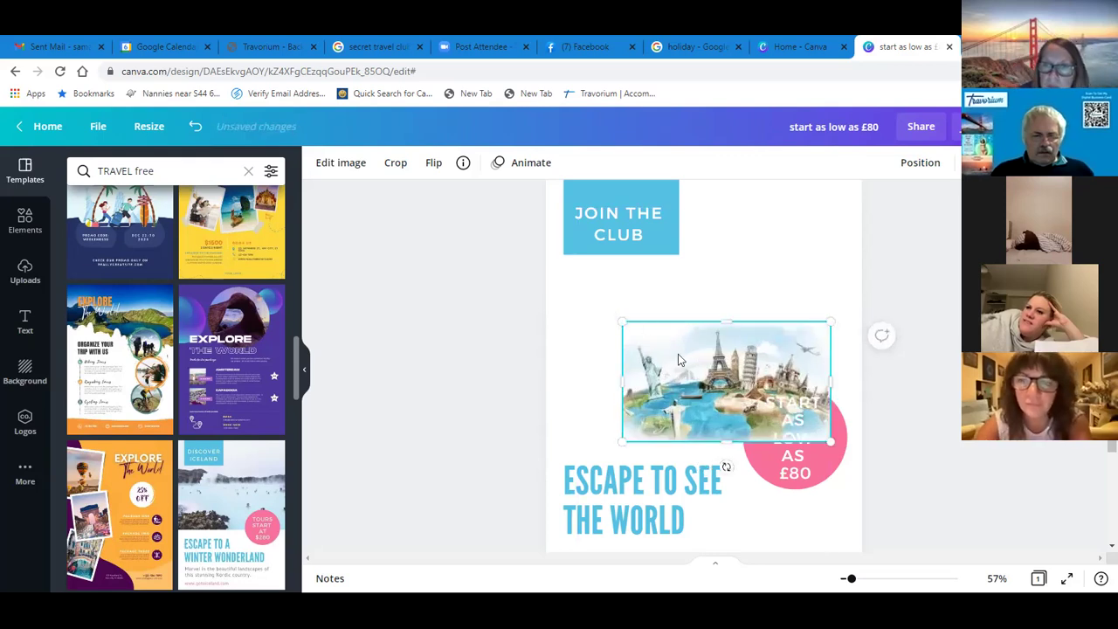
left_click_drag(697, 371, 698, 332)
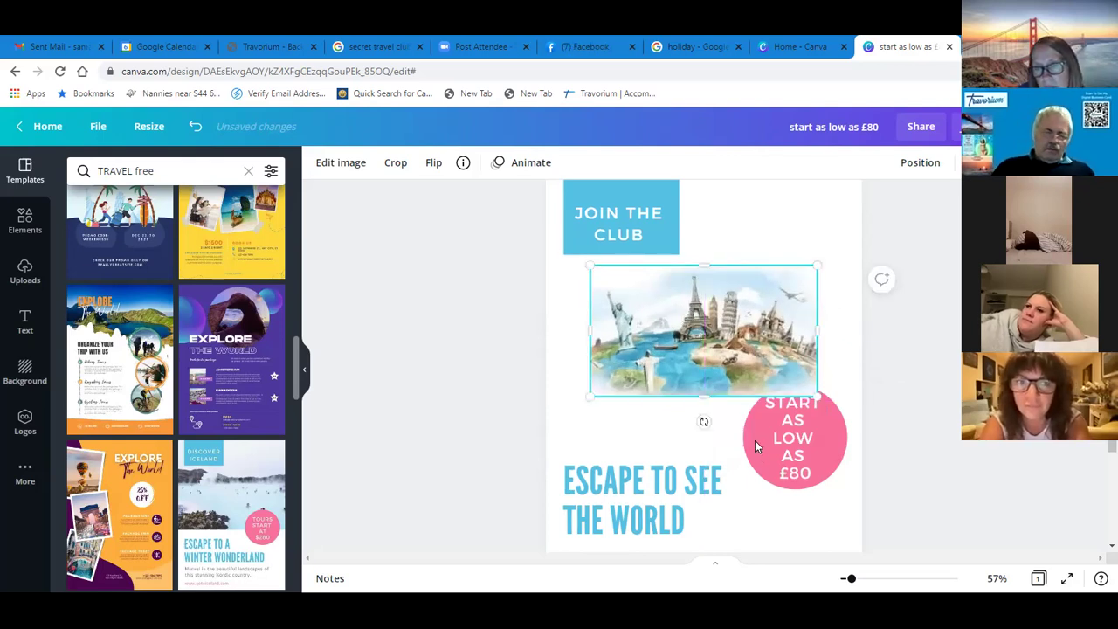
Step: Move the "START AS LOW AS £80" text and its pink circle down, clear of the landmarks picture
left_click_drag(763, 448, 760, 463)
left_click(817, 399)
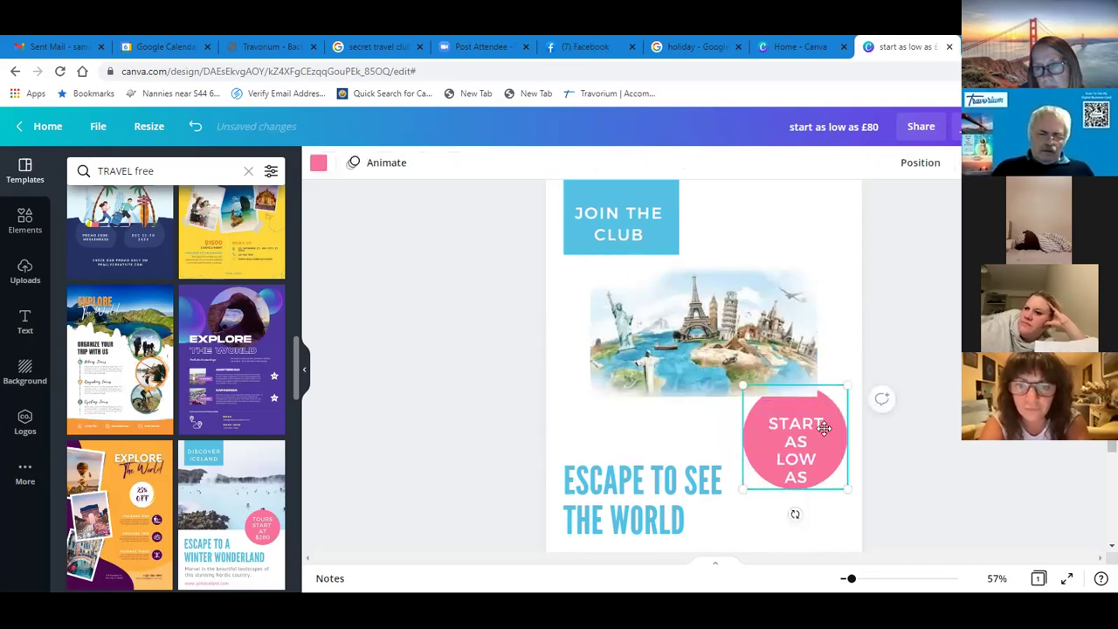
left_click_drag(823, 427, 822, 449)
left_click_drag(868, 414, 868, 415)
left_click(943, 382)
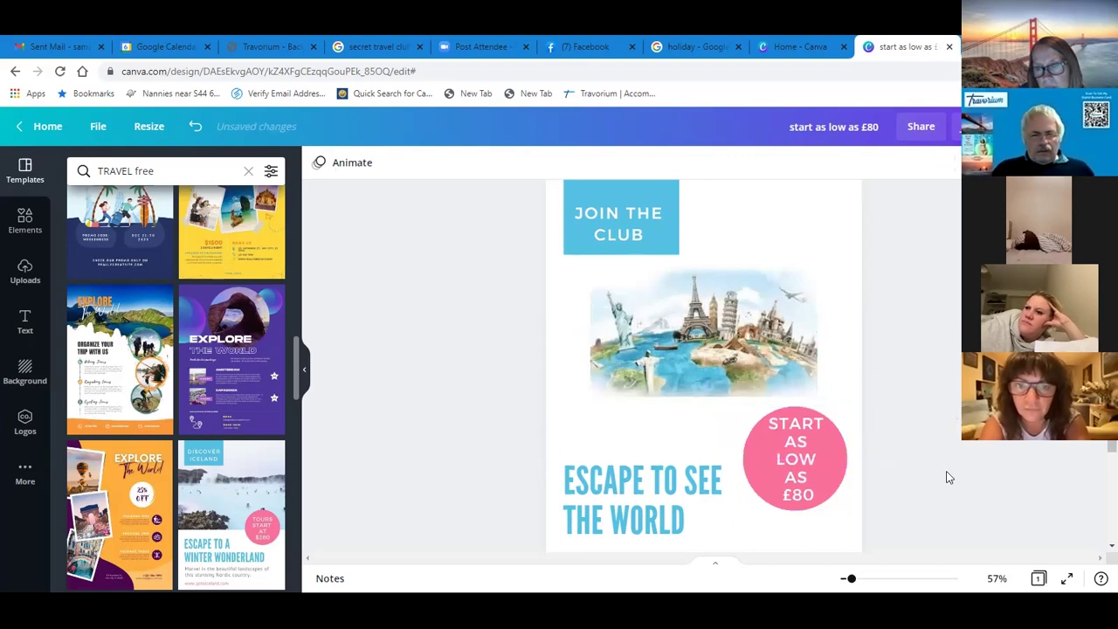
Step: Apply the Solar filter to the world landmarks picture on the flyer
scroll(956, 432, "up", 1)
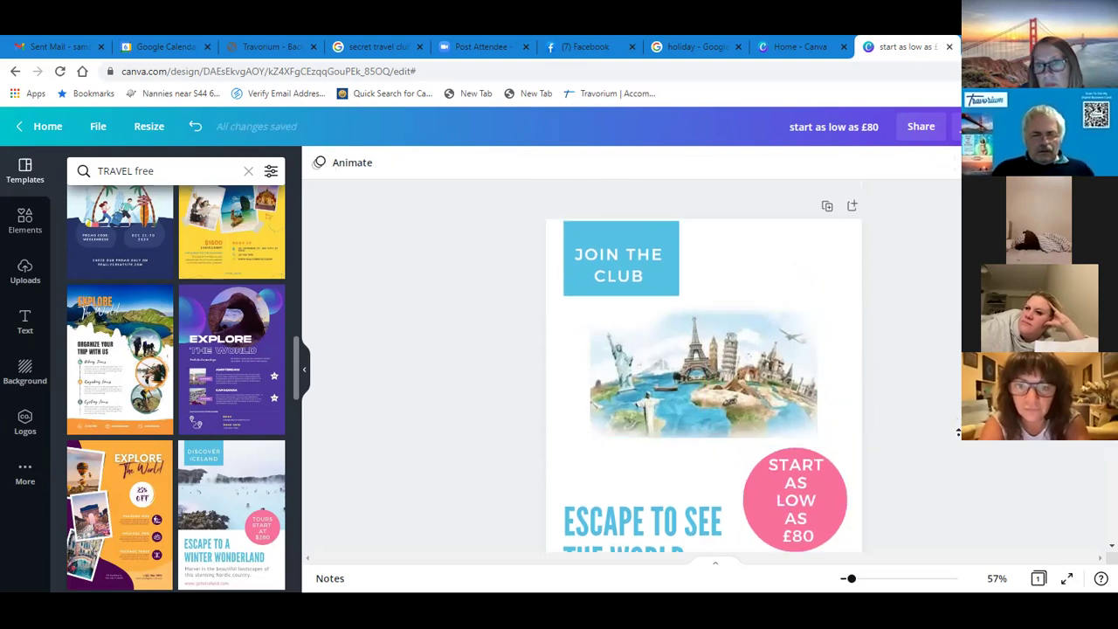
right_click(747, 376)
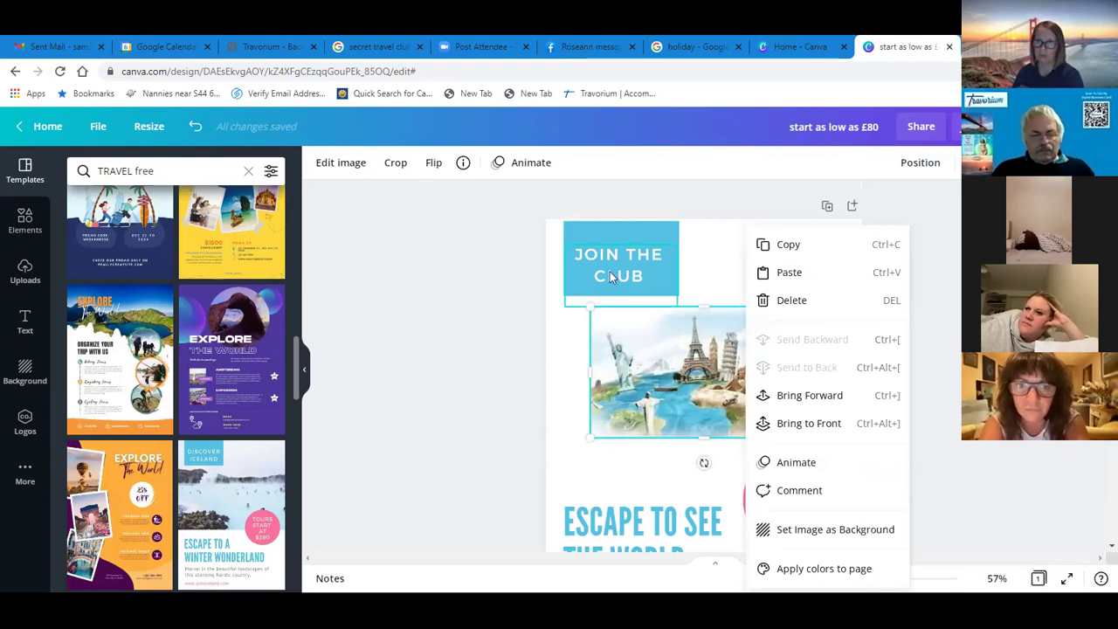
left_click(331, 165)
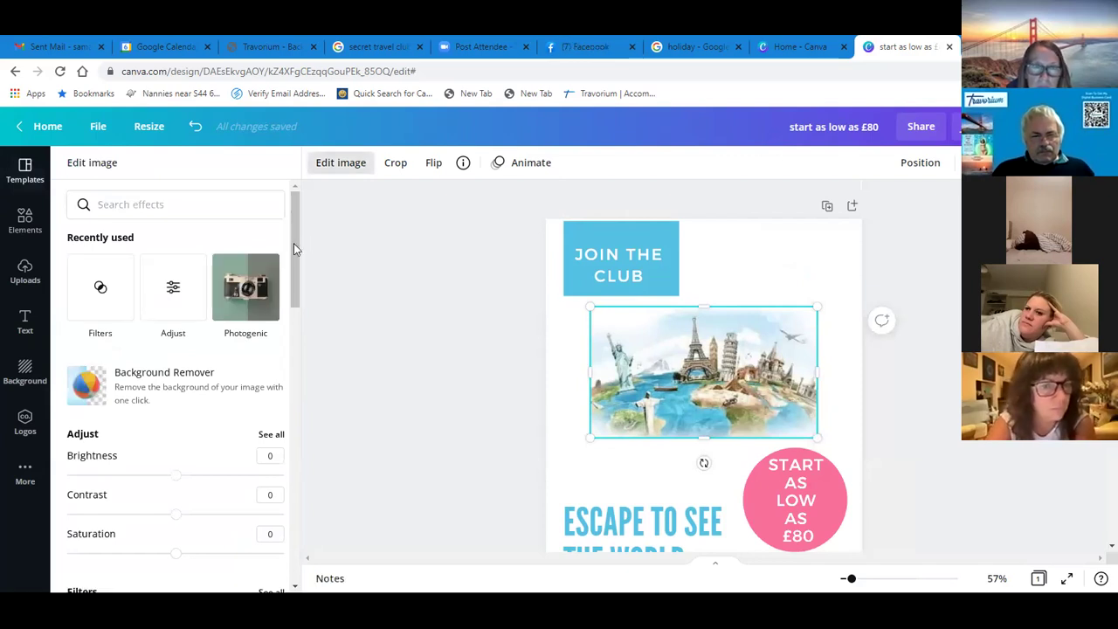
scroll(280, 321, "down", 3)
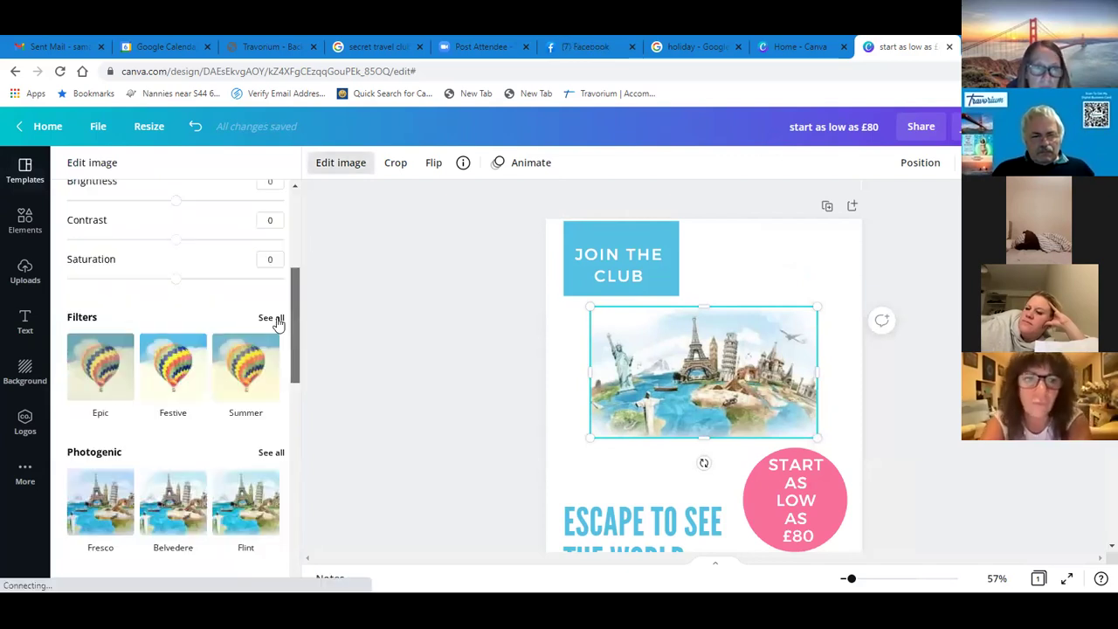
left_click(276, 320)
left_click(248, 347)
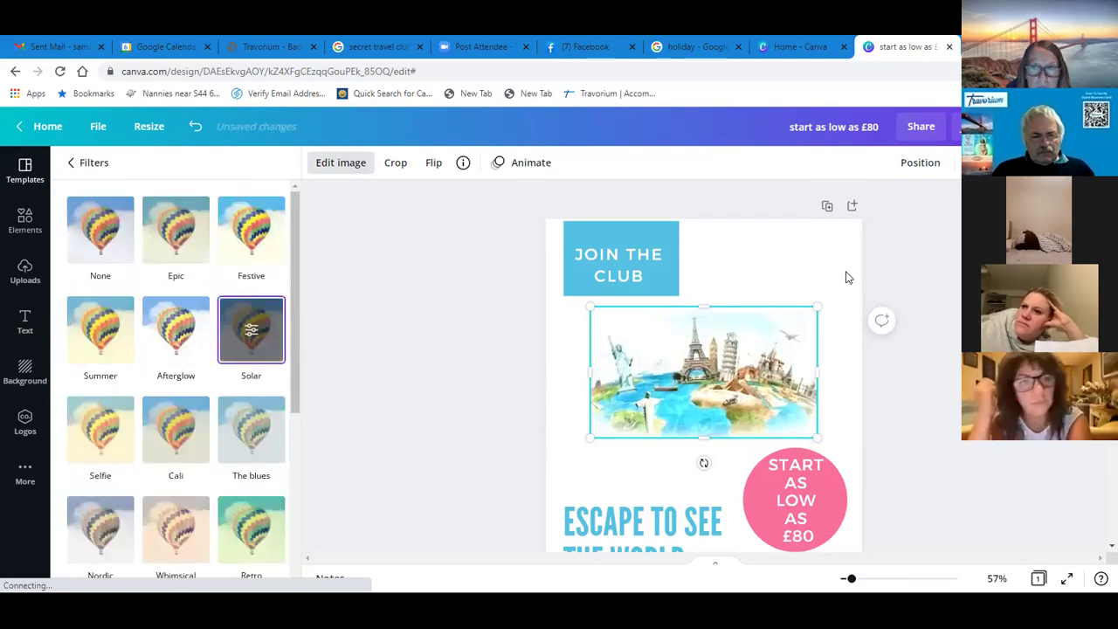
left_click(845, 276)
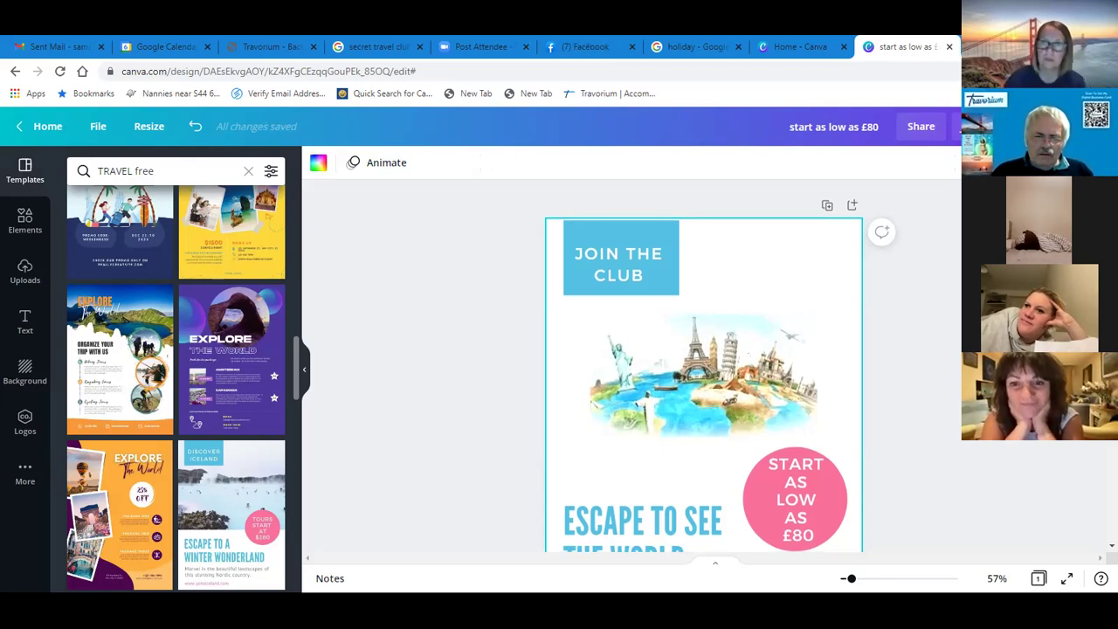
Step: Move the "JOIN THE CLUB" text and its blue box slightly down from the flyer's upper edge
scroll(703, 367, "down", 3)
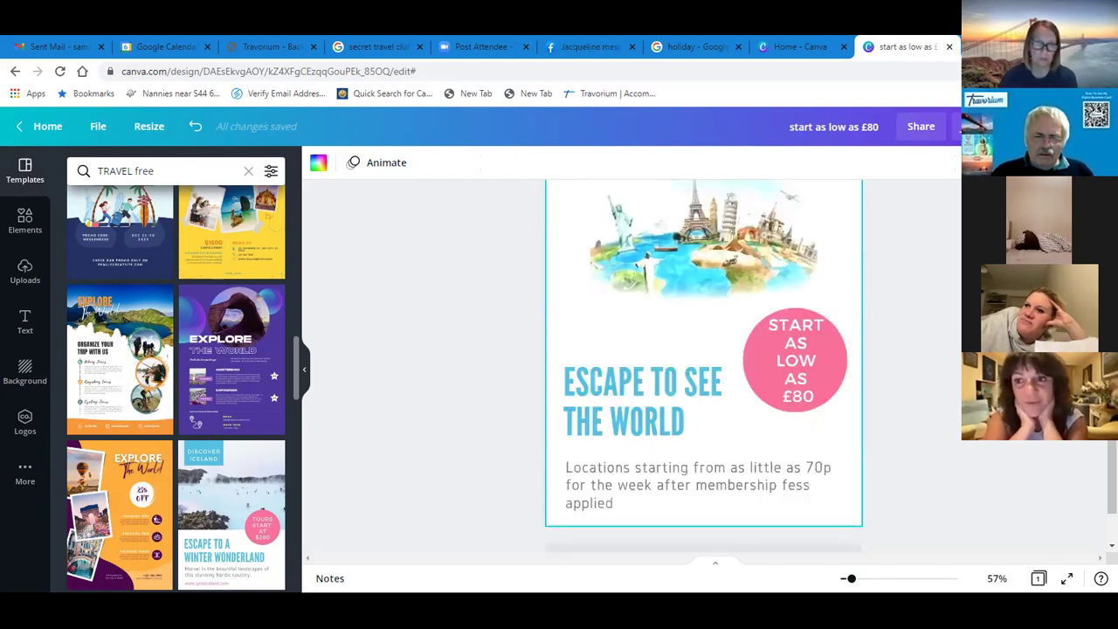
scroll(703, 367, "up", 3)
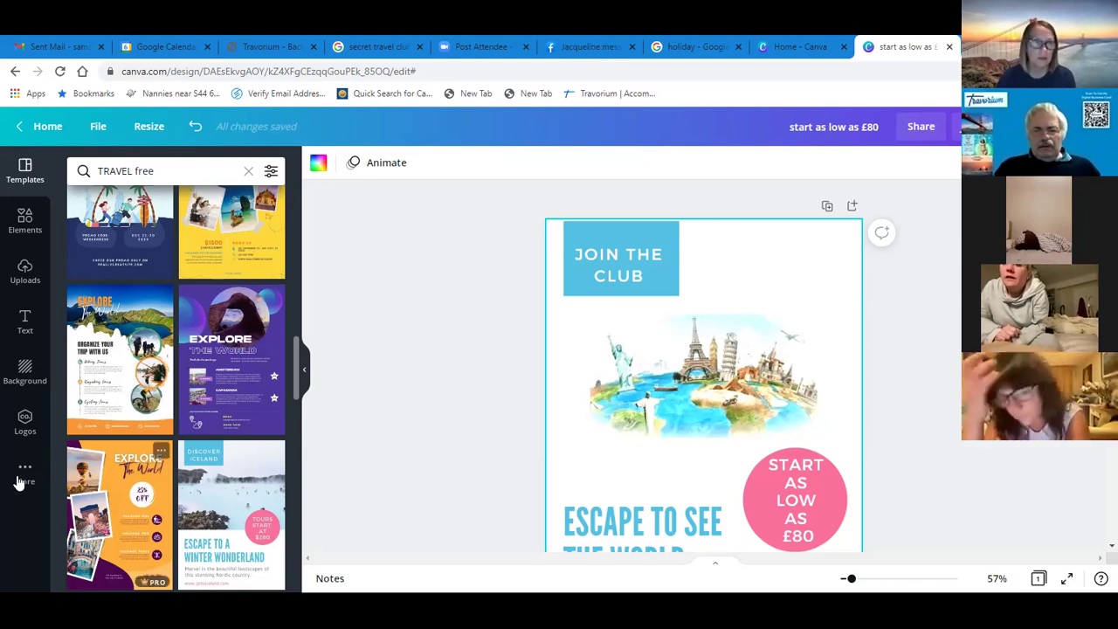
left_click_drag(618, 237, 624, 284)
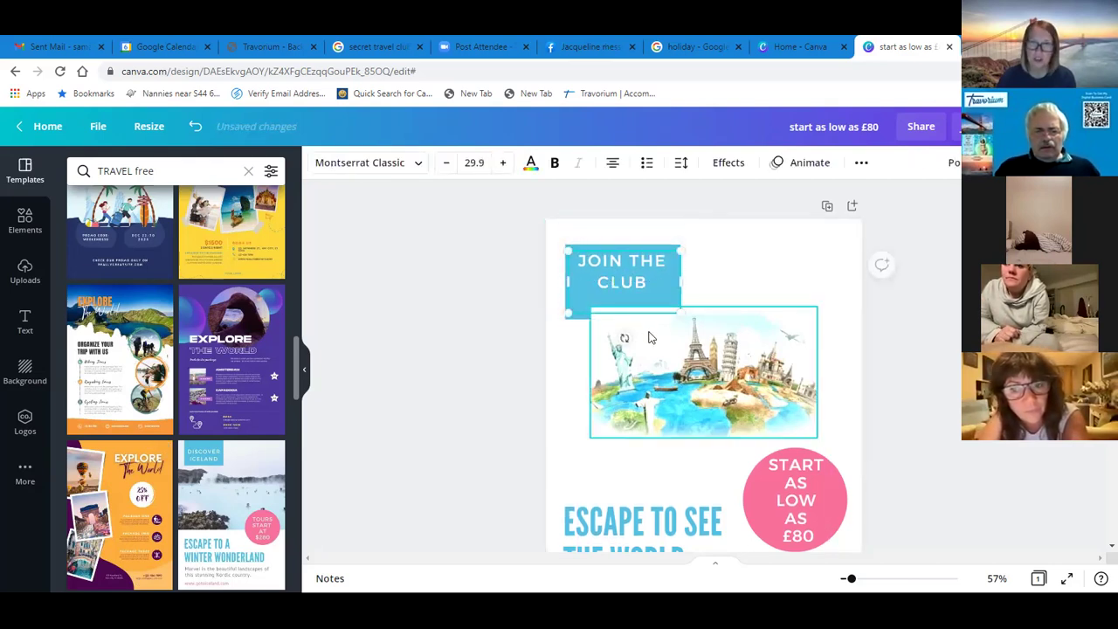
Step: Shrink the landmarks picture slightly and position it centred between the "JOIN THE CLUB" box and the pink circle
left_click_drag(649, 337, 645, 346)
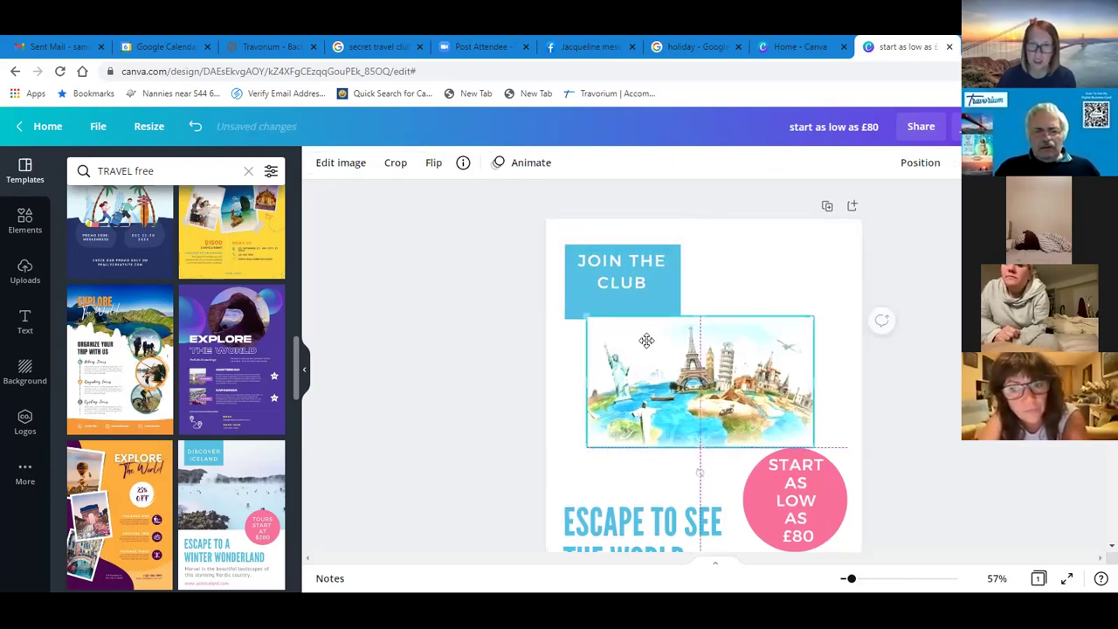
left_click(752, 260)
left_click_drag(791, 367, 847, 341)
left_click(848, 341)
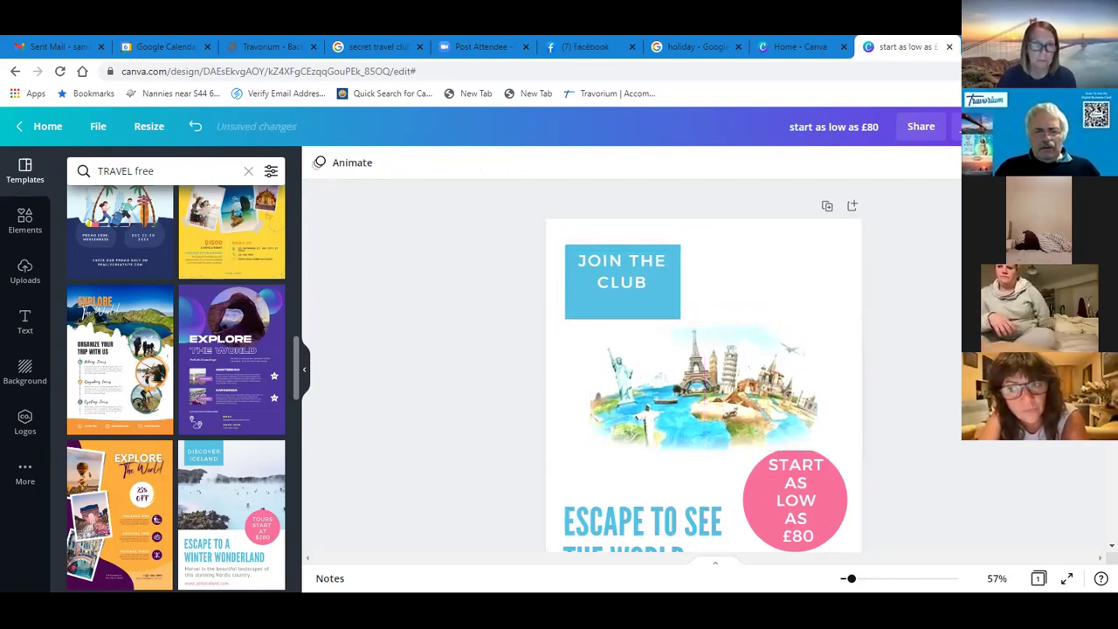
left_click_drag(820, 318, 811, 323)
left_click(908, 333)
left_click(760, 393)
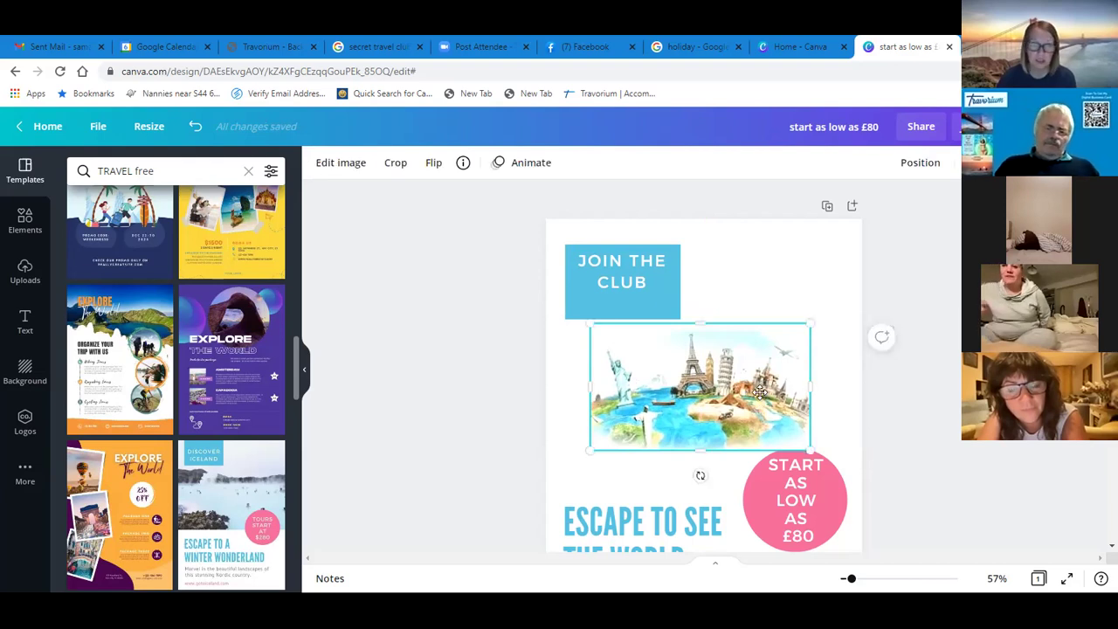
left_click_drag(760, 393, 763, 390)
key("Escape")
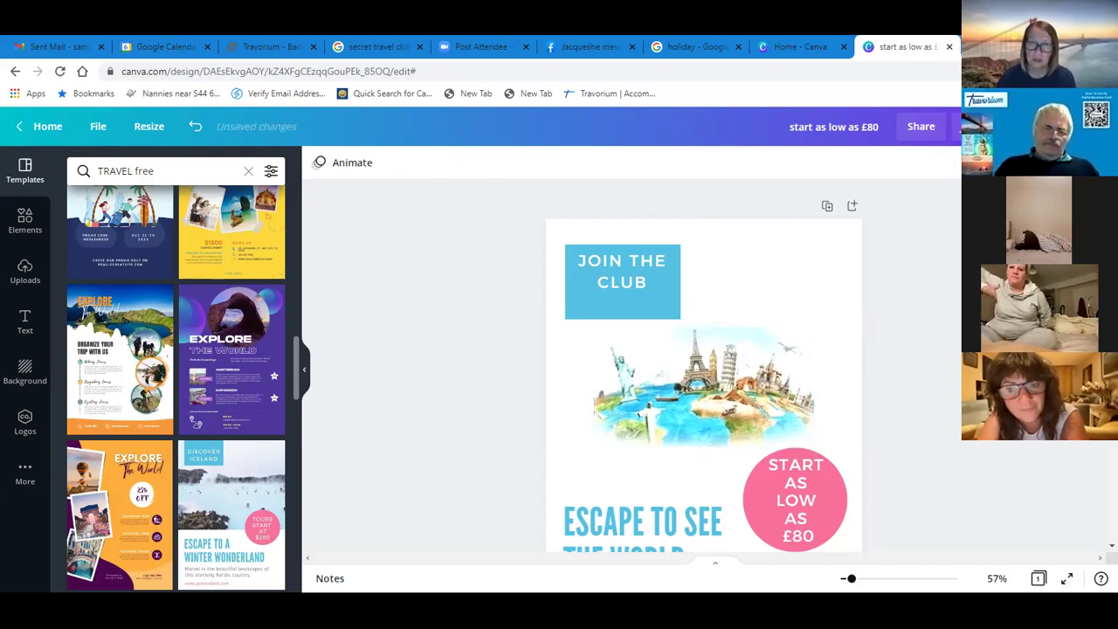